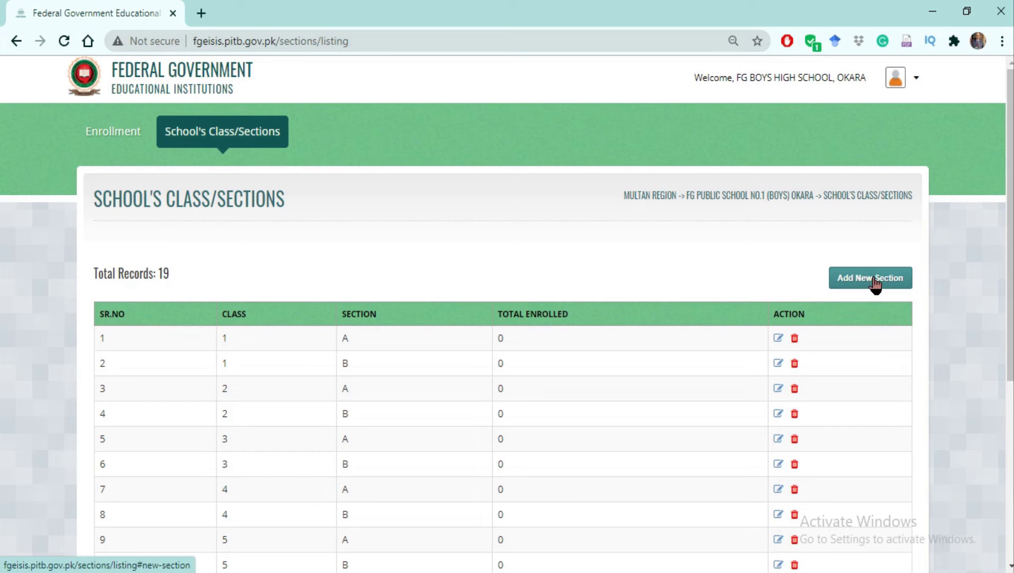
# Create a new section named E for class 9 with Add New Section.
pyautogui.click(874, 278)
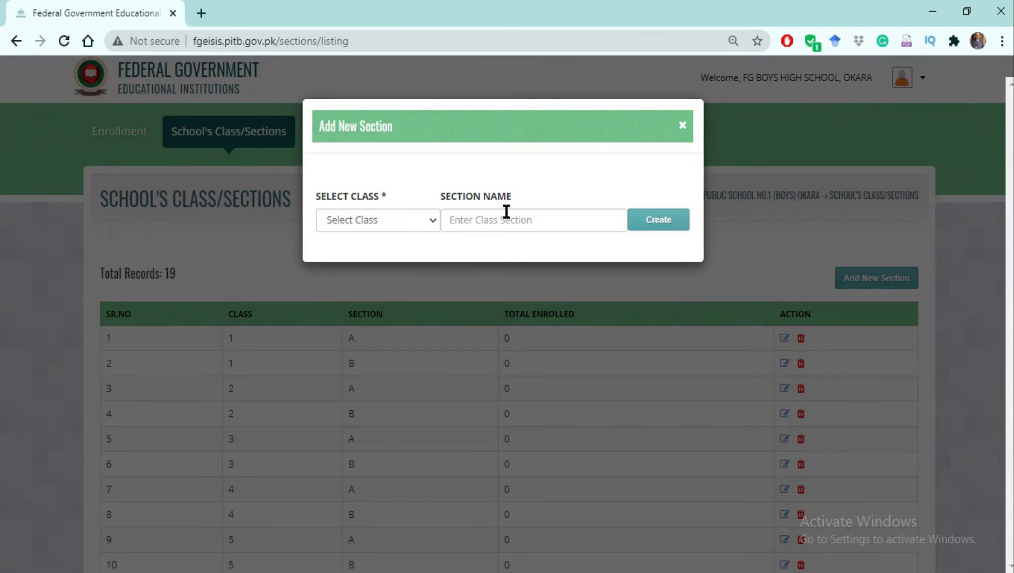
pyautogui.click(433, 223)
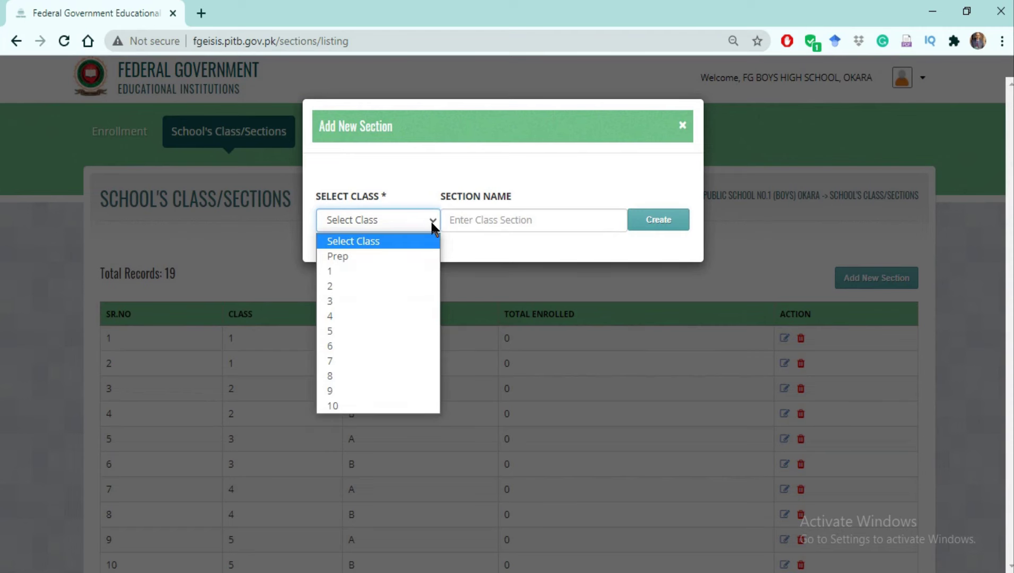
pyautogui.click(348, 392)
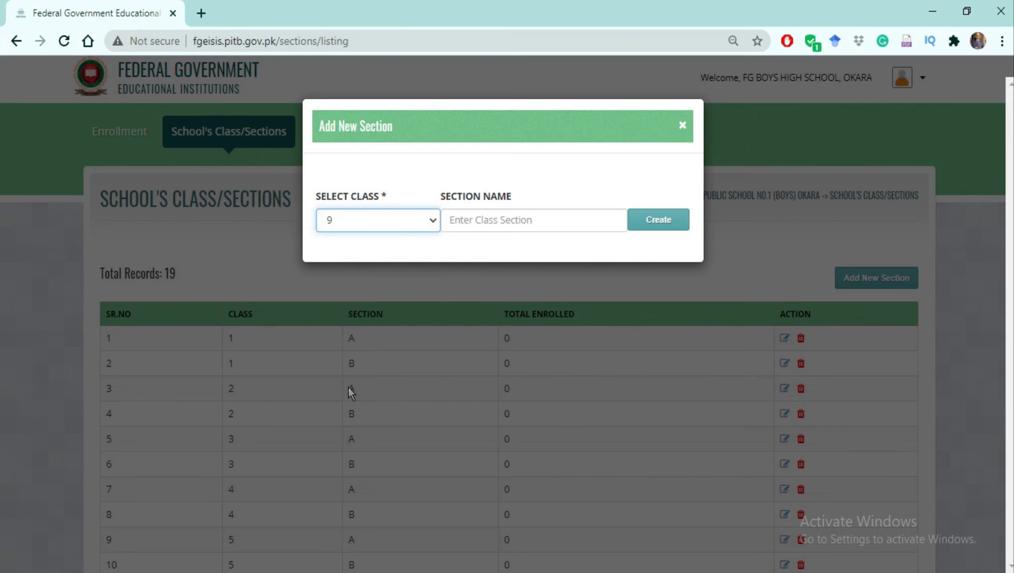
pyautogui.click(477, 220)
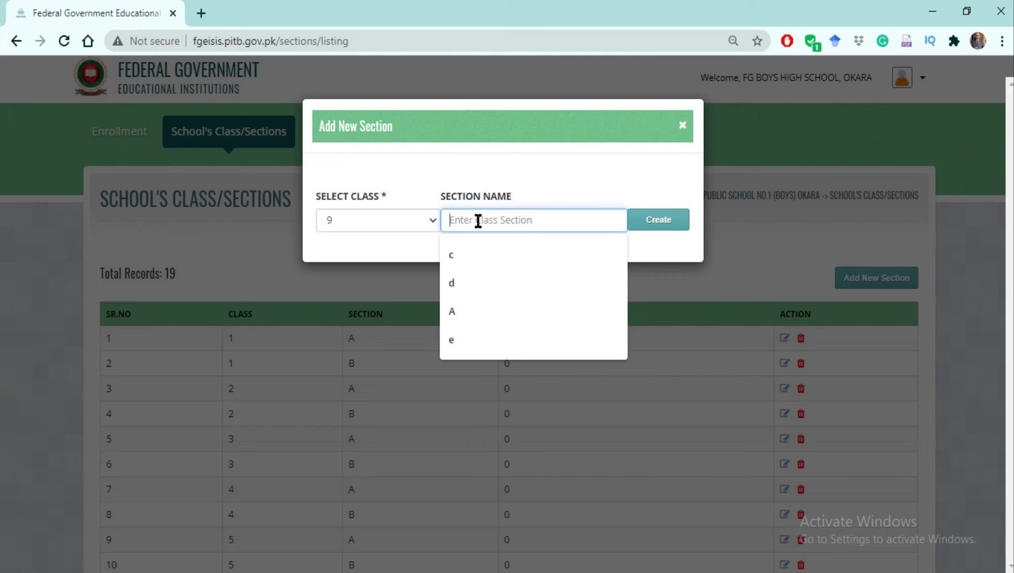
pyautogui.write('E')
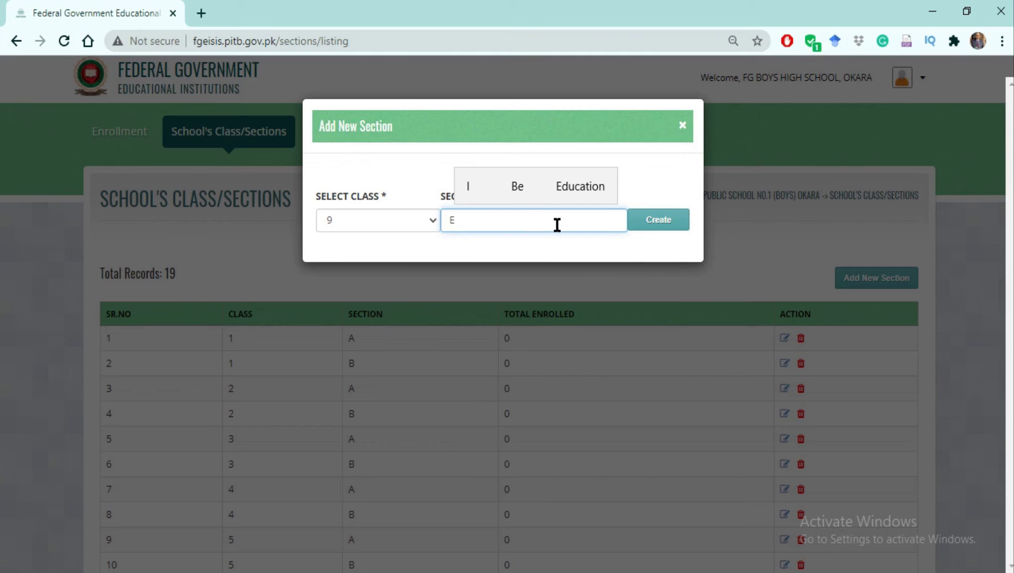
pyautogui.click(651, 222)
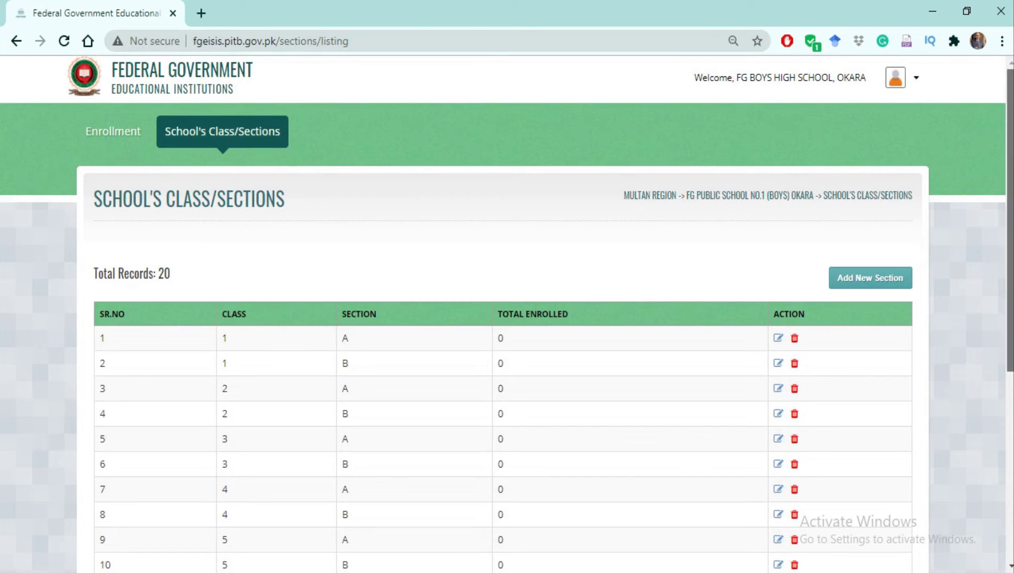
pyautogui.scroll(-1, 507, 314)
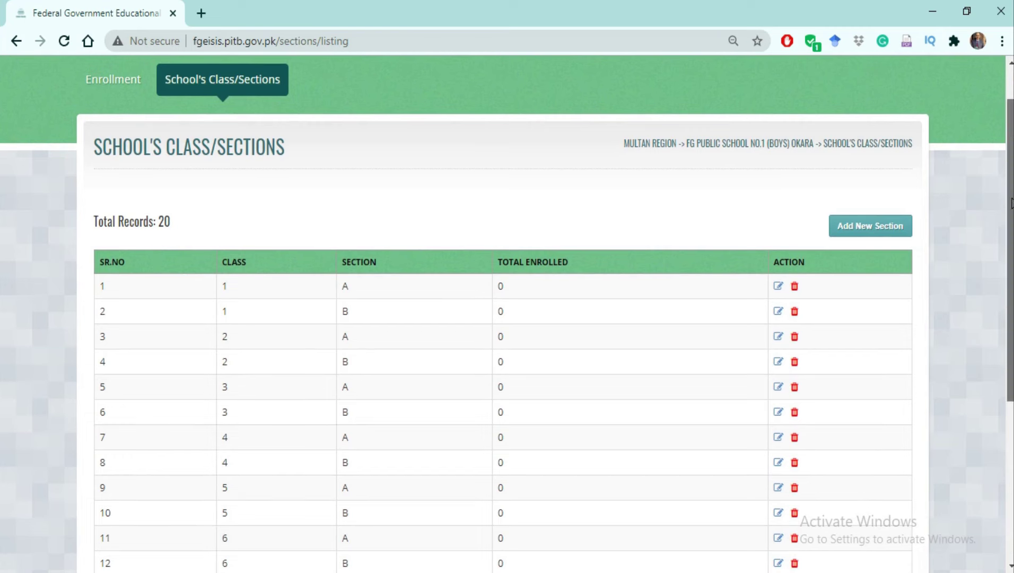
pyautogui.moveTo(1010, 201); pyautogui.dragTo(1009, 286)
pyautogui.scroll(-3, 503, 313)
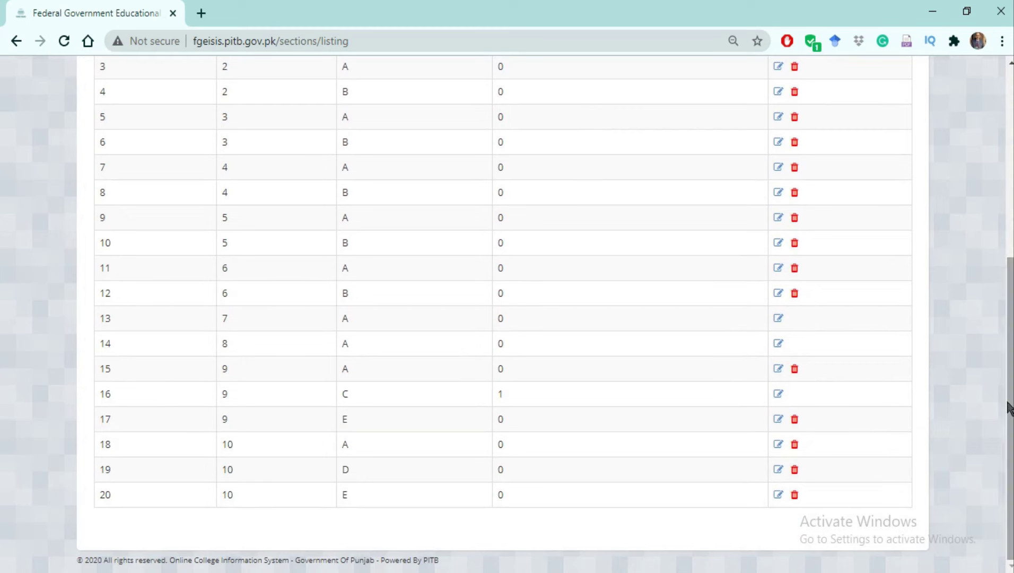
pyautogui.moveTo(1011, 411); pyautogui.dragTo(1011, 224)
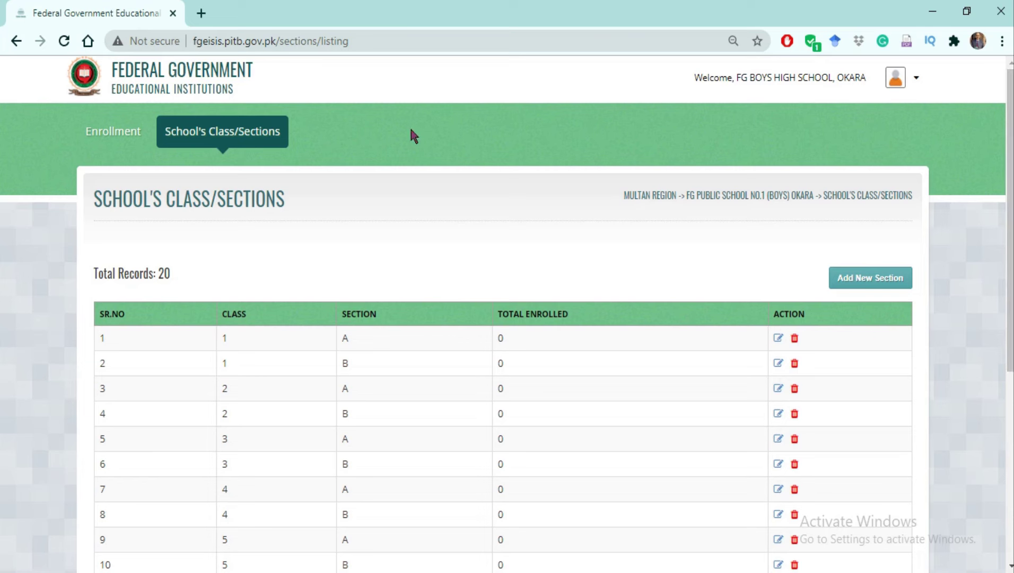
pyautogui.click(113, 134)
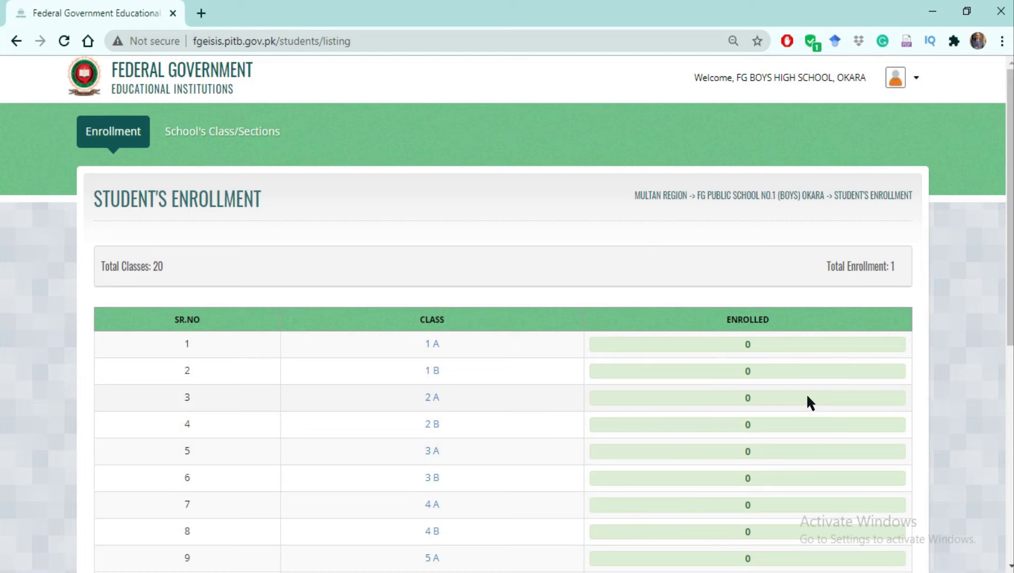
# Scroll down the Student's Enrollment table to see all 20 classes and their counts.
pyautogui.moveTo(1011, 325); pyautogui.dragTo(1011, 529)
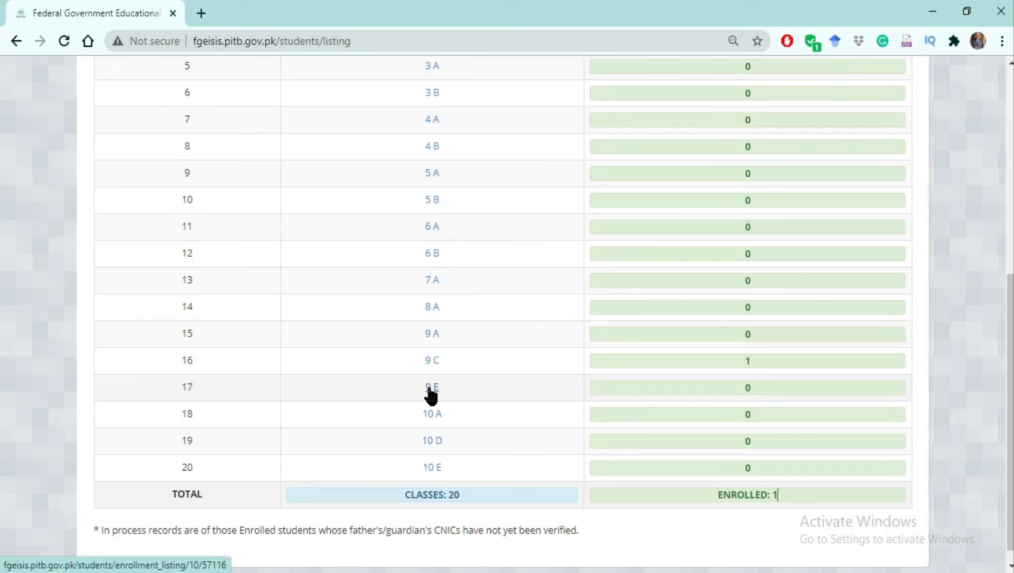
# Open the empty 9 E enrollment list and begin a new student enrollment.
pyautogui.click(431, 393)
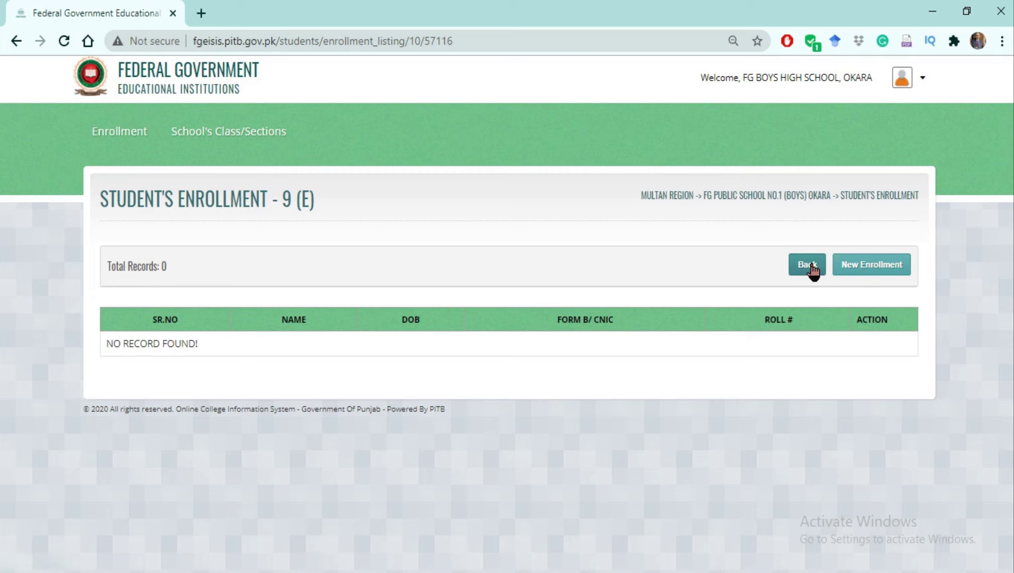
pyautogui.click(859, 272)
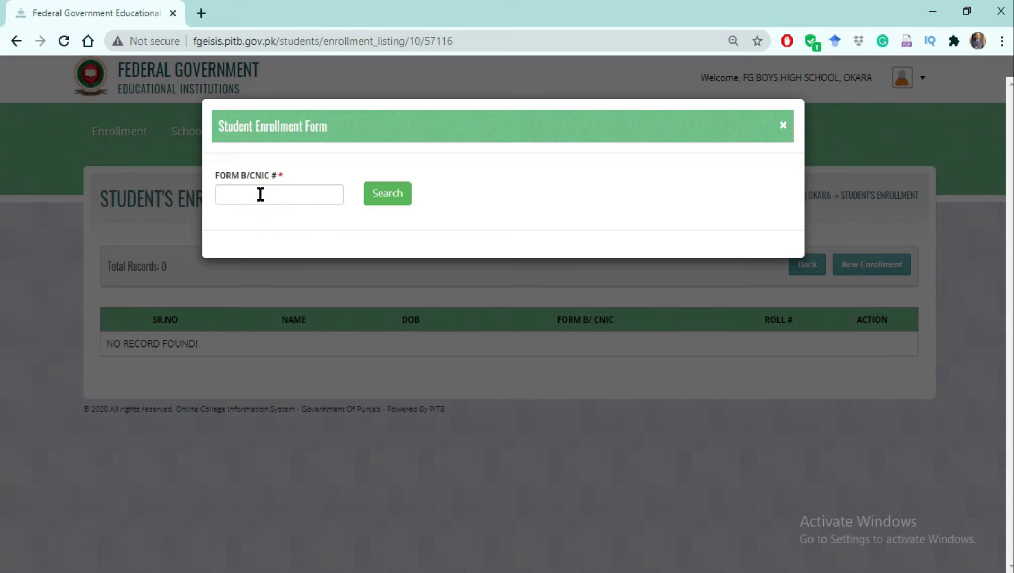
# Fill the student's Form B/CNIC number from autofill and search it to load the blank form.
pyautogui.click(261, 195)
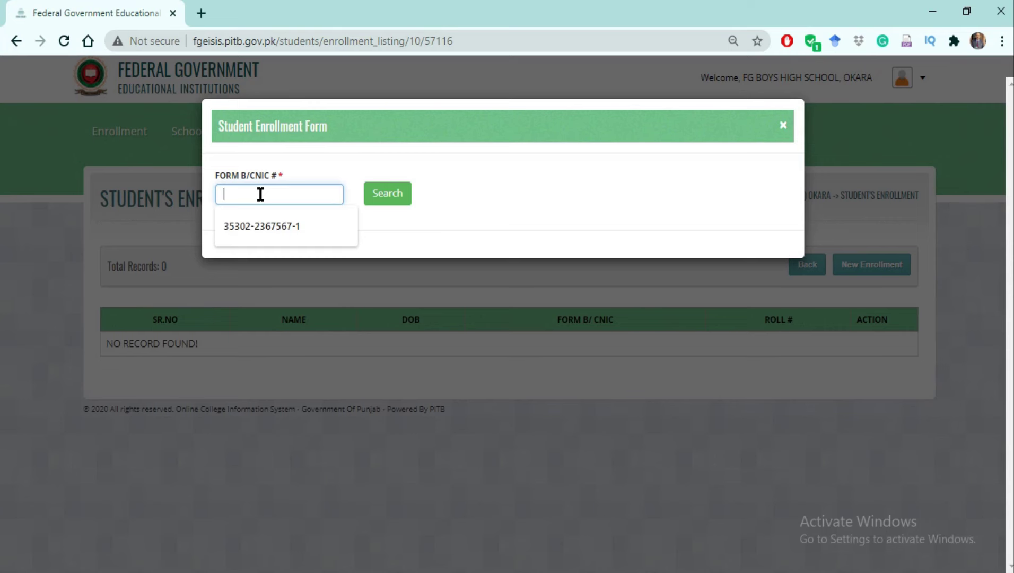
pyautogui.click(261, 226)
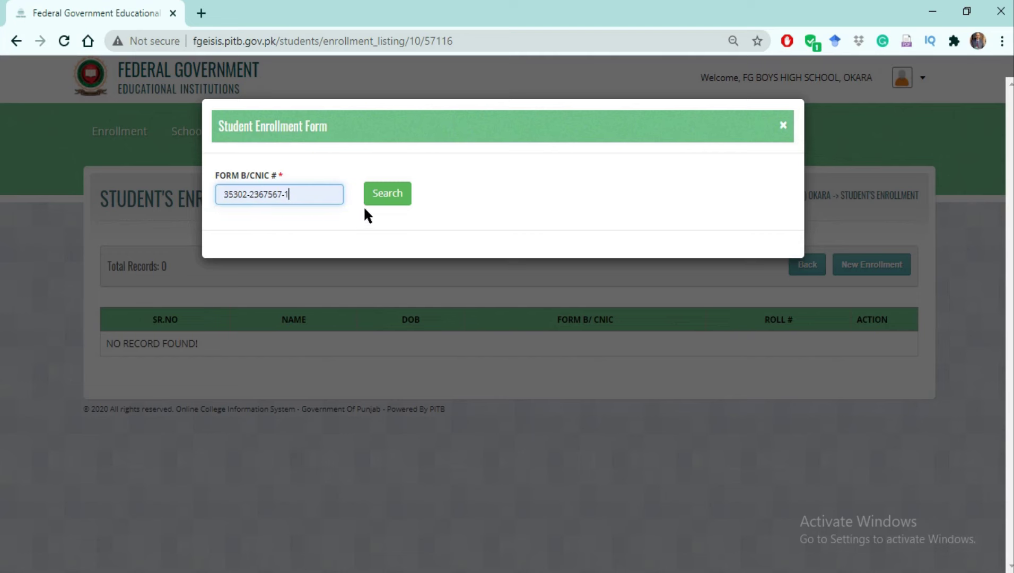
pyautogui.click(385, 200)
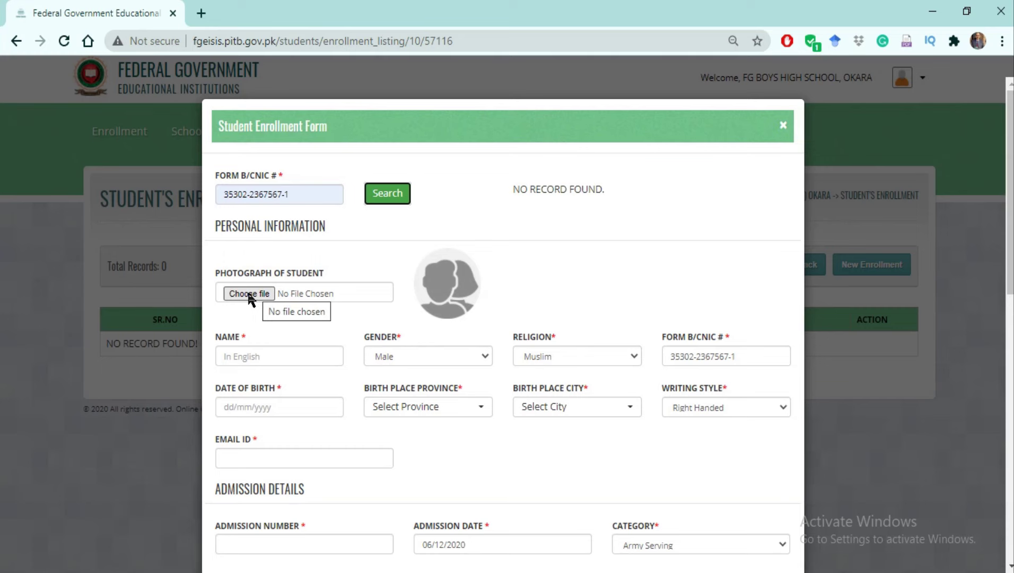
# Upload the student's PNG photo file as the Photograph of Student.
pyautogui.click(248, 293)
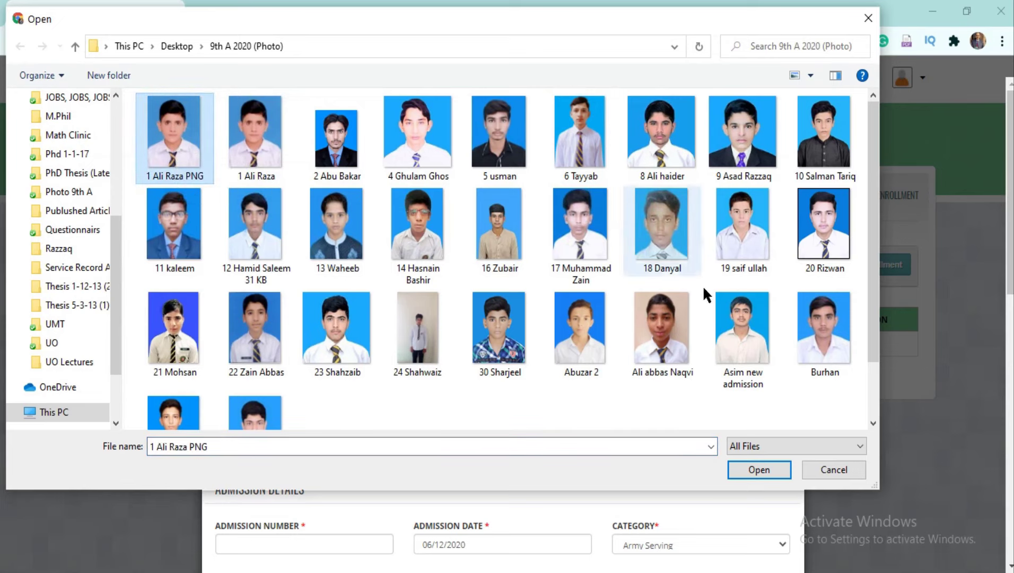
pyautogui.click(757, 471)
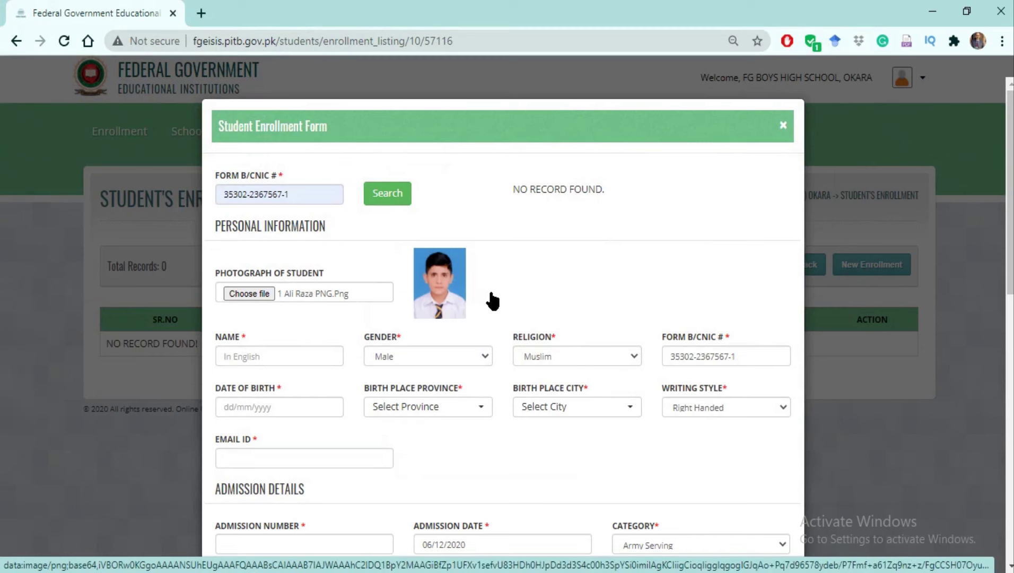
# Fill the student's name from autofill and set gender Male and religion Muslim.
pyautogui.click(254, 358)
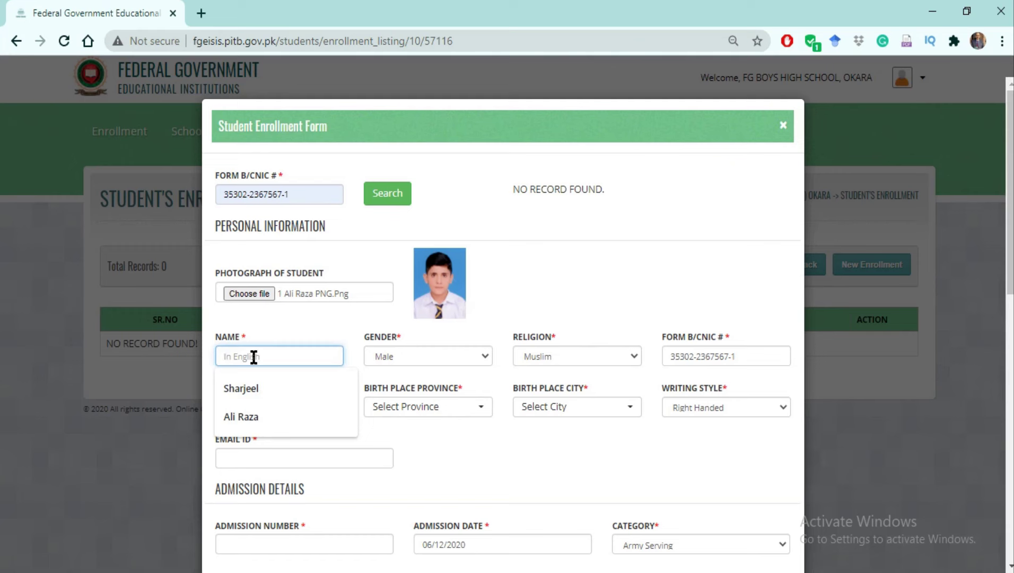
pyautogui.click(241, 418)
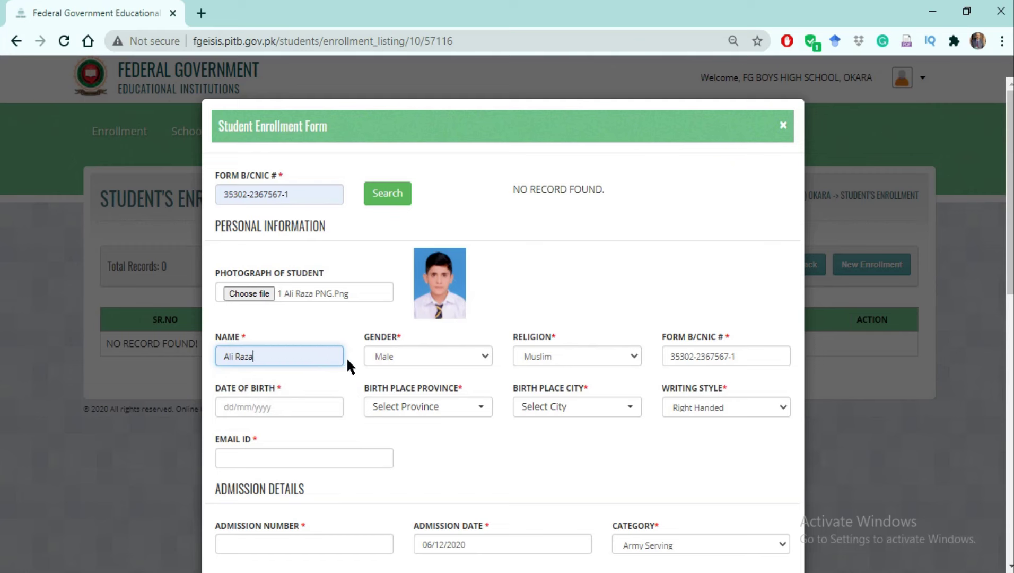
pyautogui.click(484, 360)
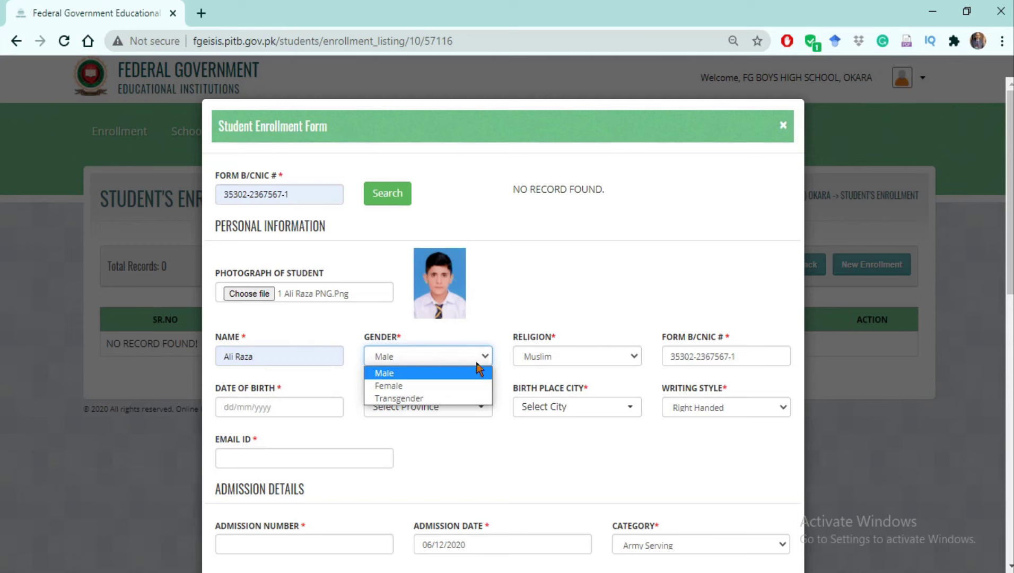
pyautogui.click(438, 374)
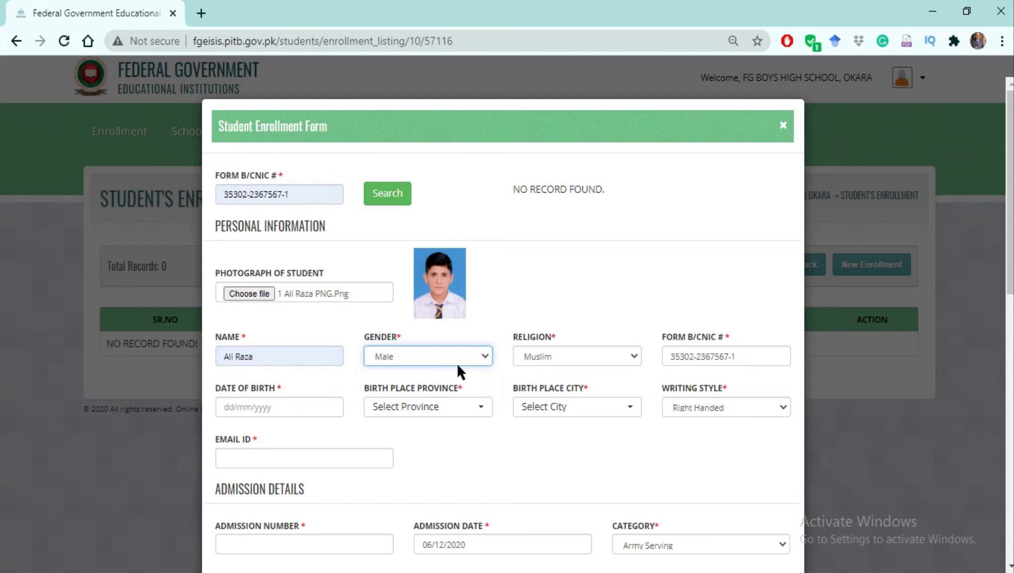
pyautogui.click(634, 355)
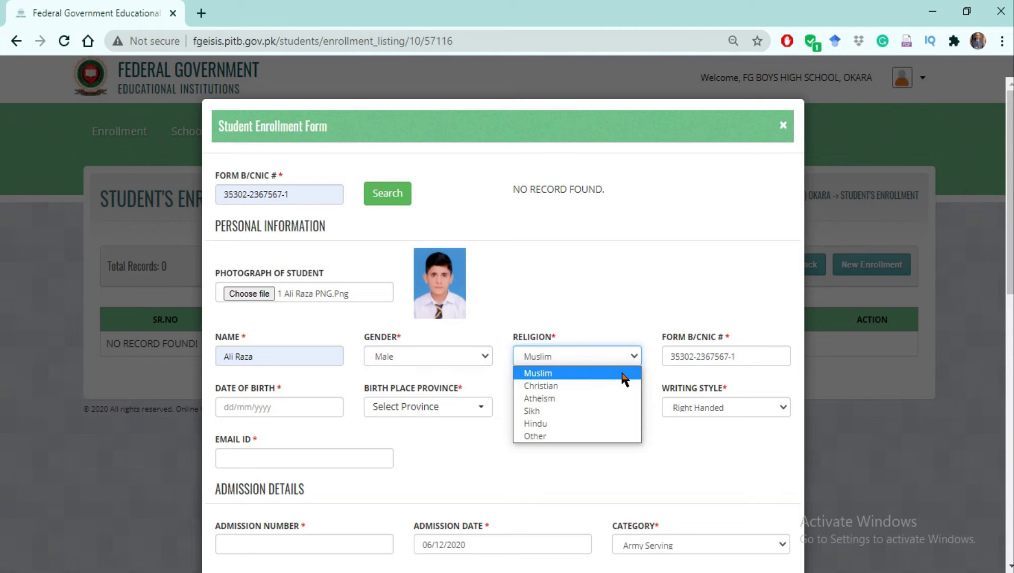
pyautogui.click(623, 374)
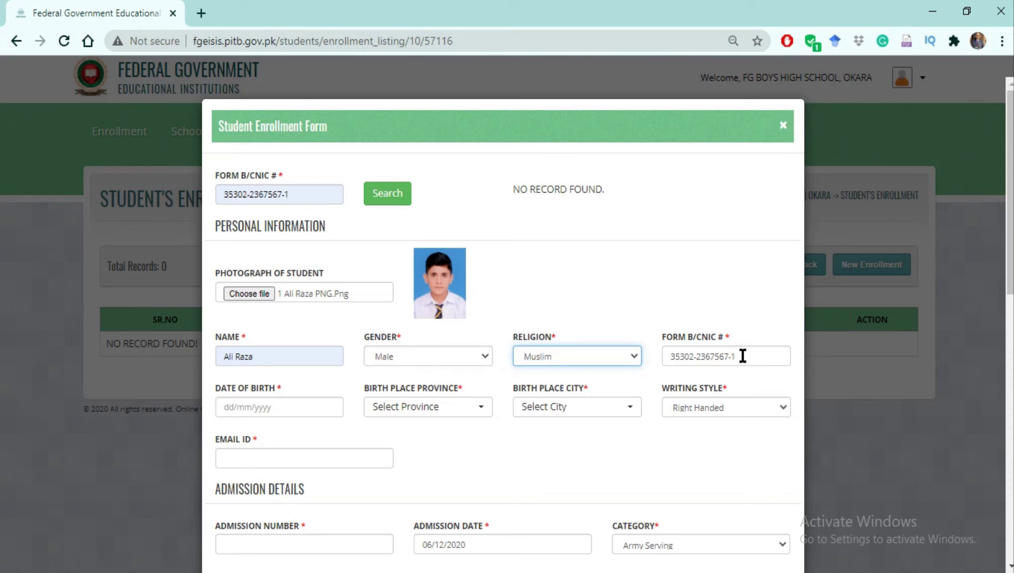
pyautogui.click(254, 410)
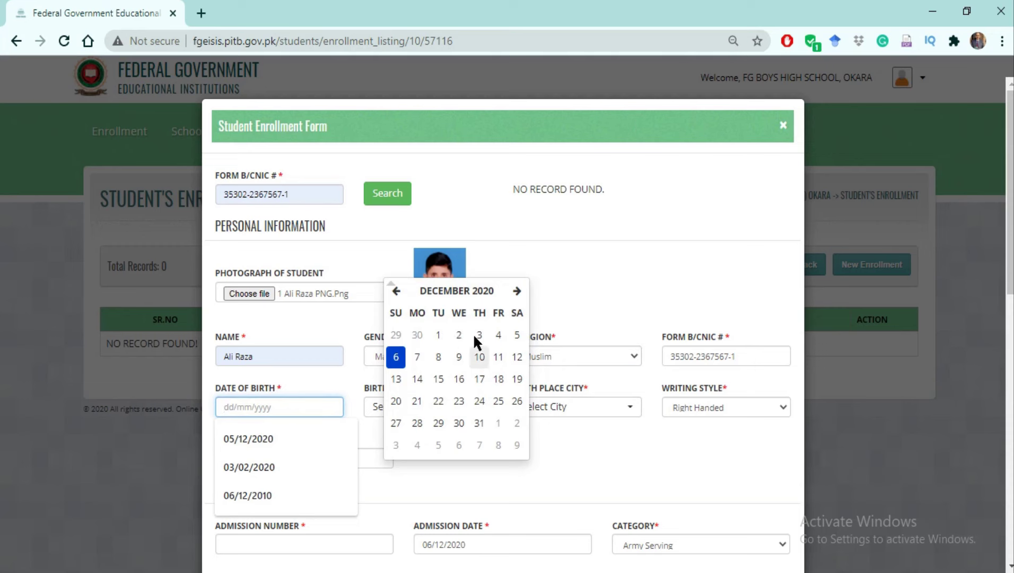
# Set the date of birth to 12/06/2017 in the date picker.
pyautogui.click(472, 300)
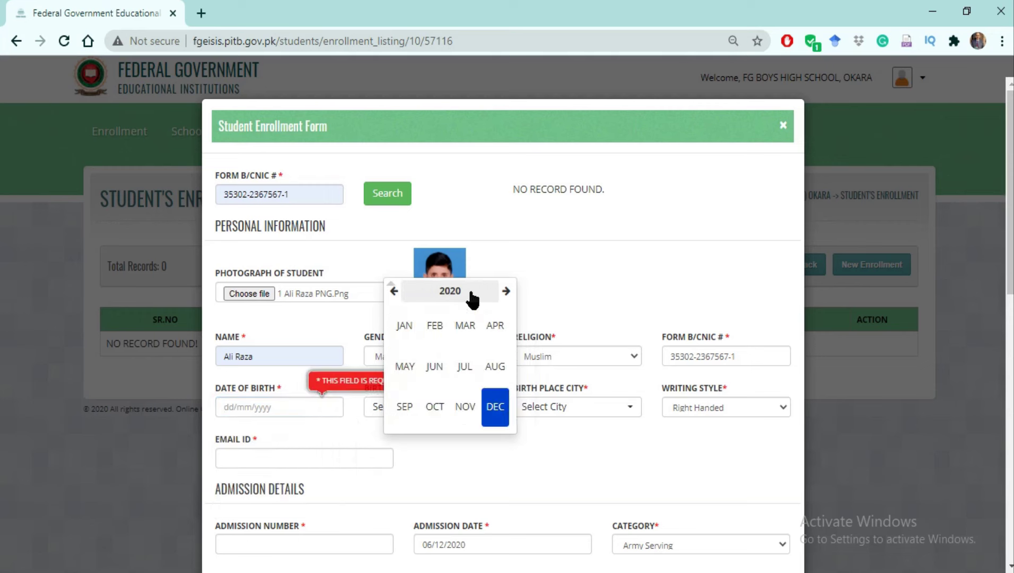
pyautogui.click(506, 292)
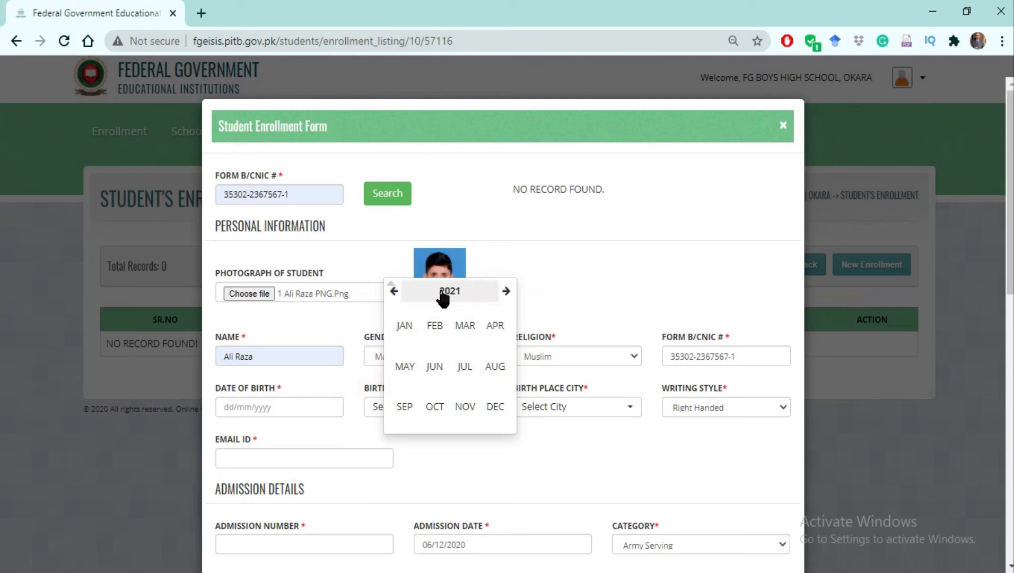
pyautogui.click(393, 292)
pyautogui.click(394, 291)
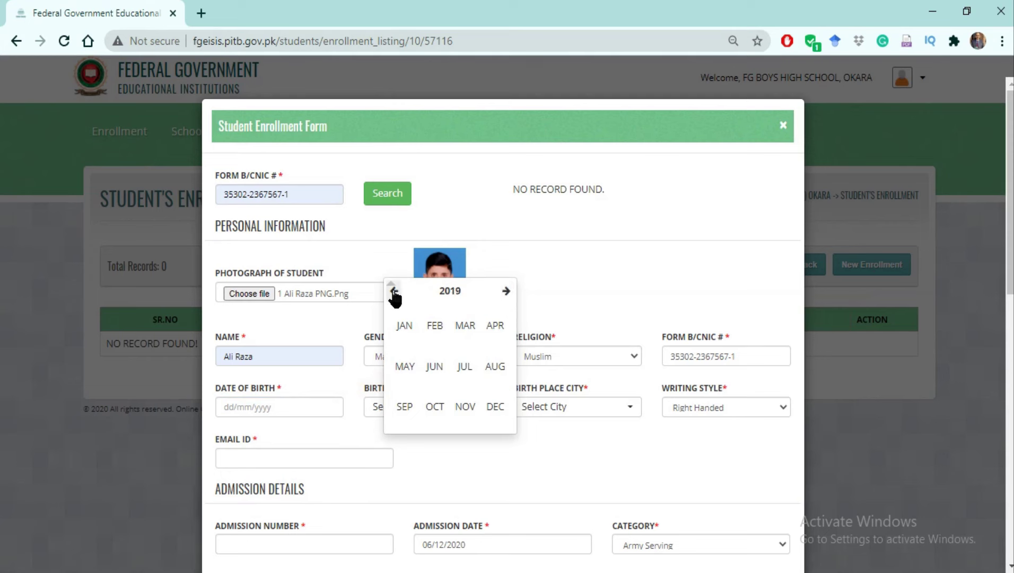
pyautogui.click(394, 292)
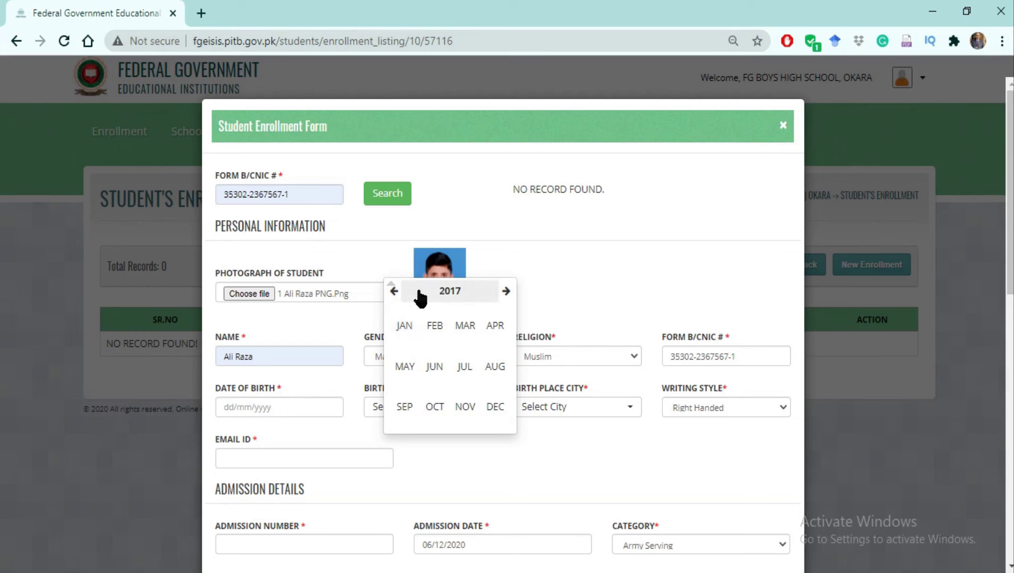
pyautogui.click(435, 367)
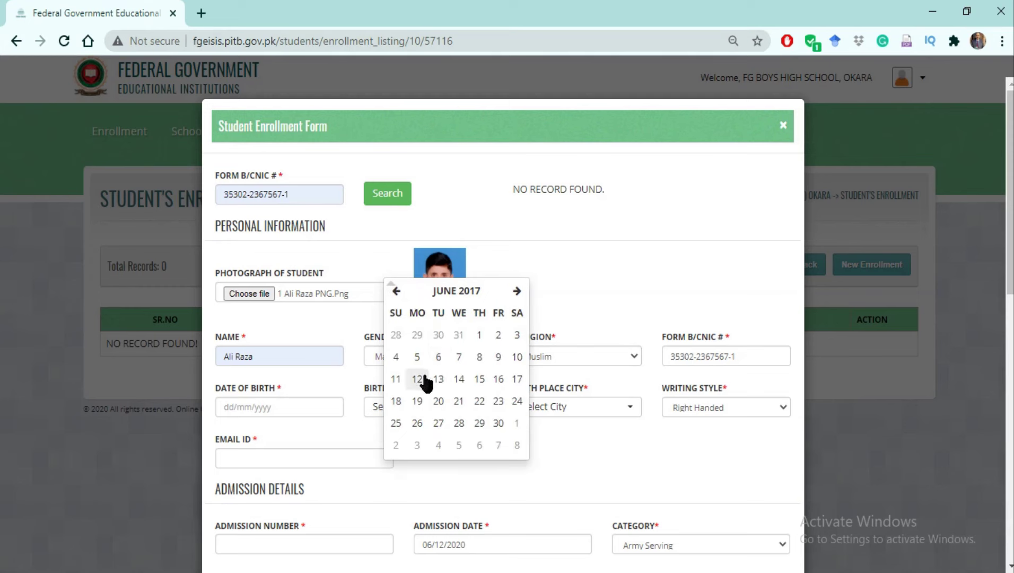
pyautogui.click(419, 379)
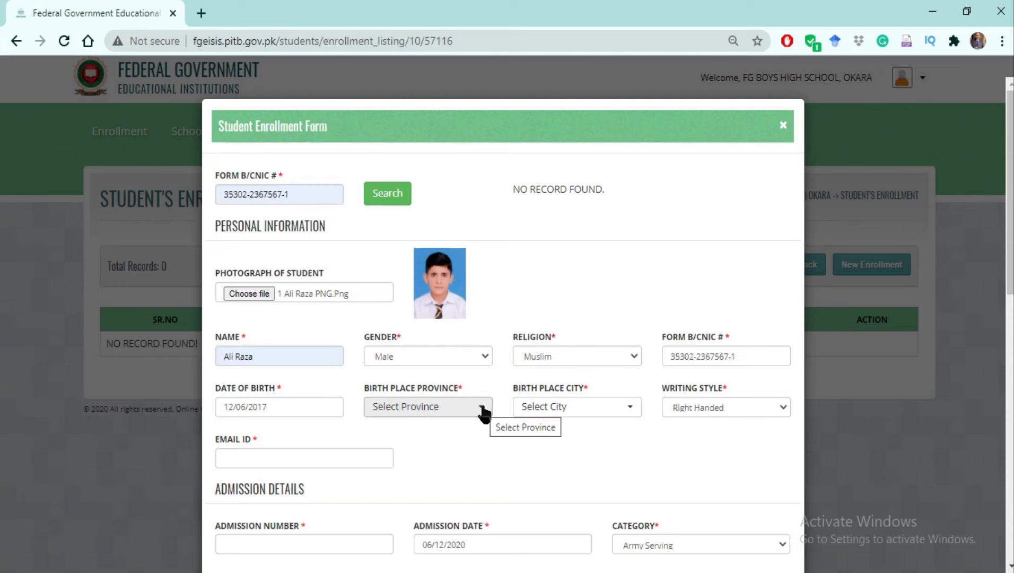
pyautogui.click(485, 412)
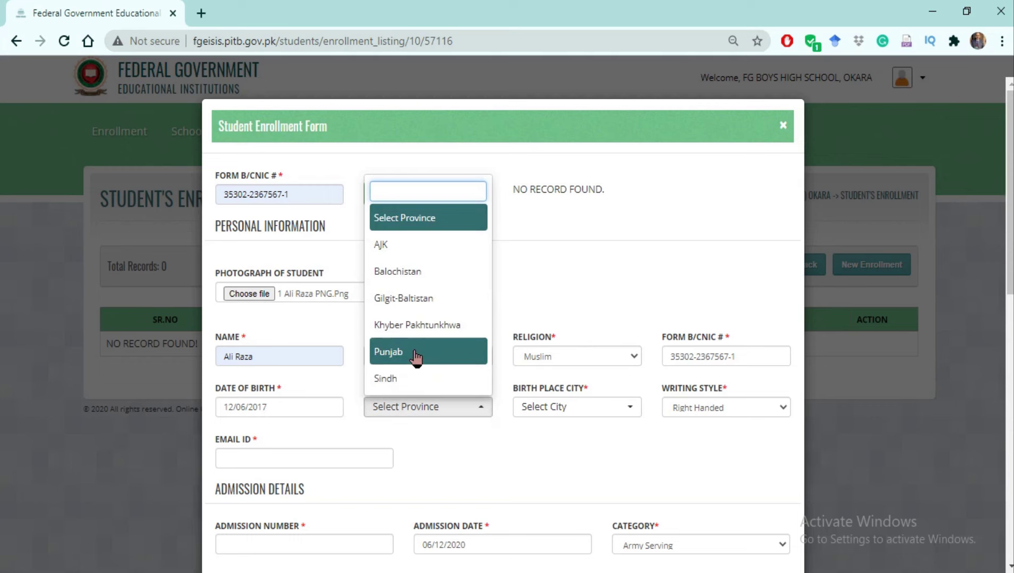
# Set the birth place to Punjab province, MULTAN CITY, by searching 'Multan'.
pyautogui.click(414, 352)
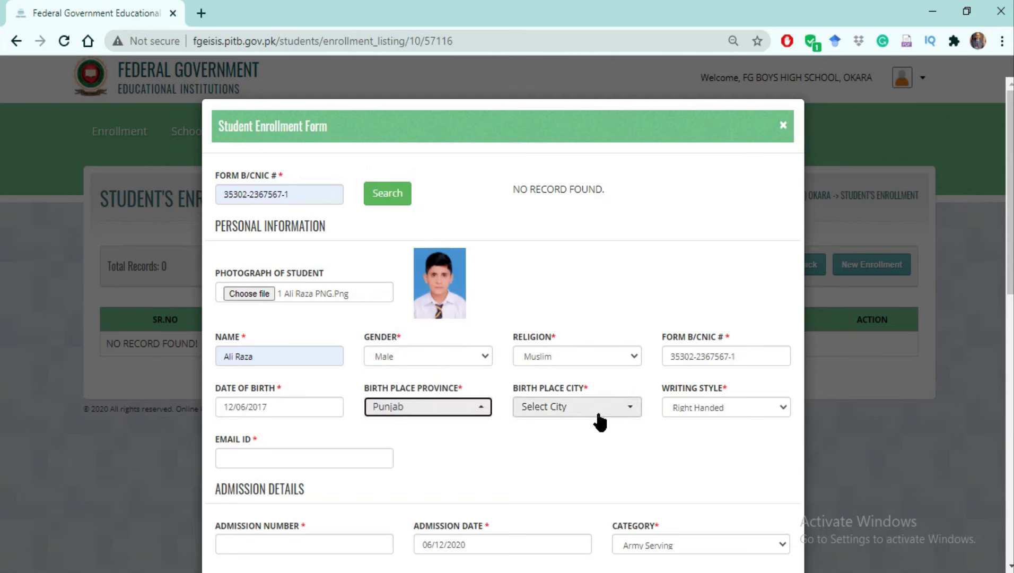
pyautogui.click(632, 414)
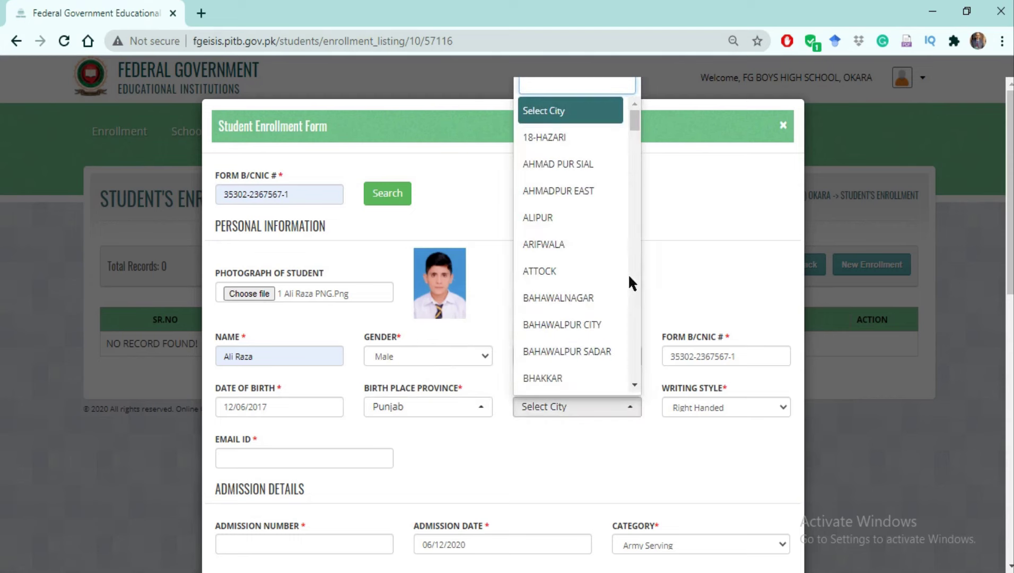
pyautogui.moveTo(637, 126); pyautogui.dragTo(630, 116)
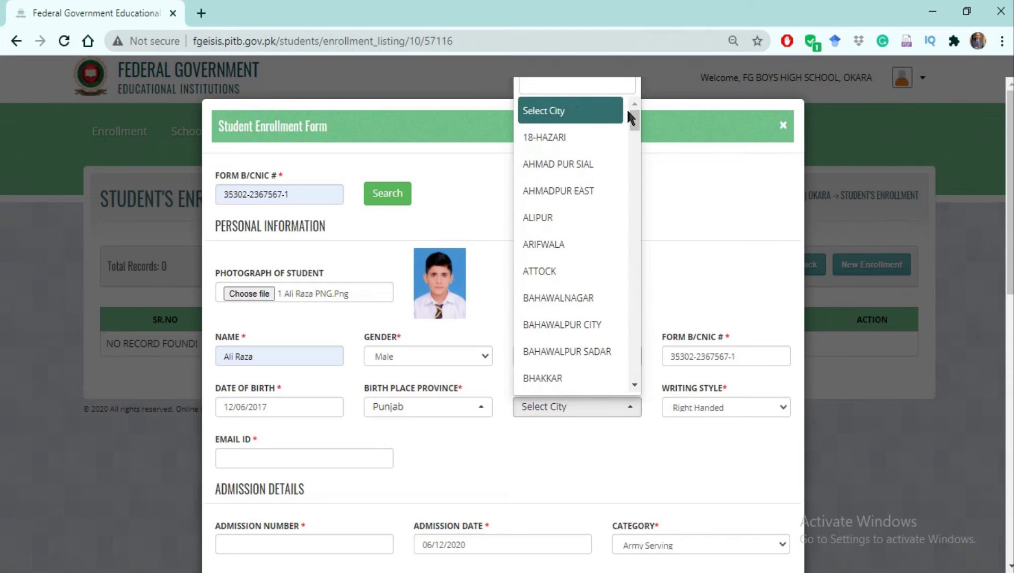
pyautogui.click(566, 84)
pyautogui.write('Mul')
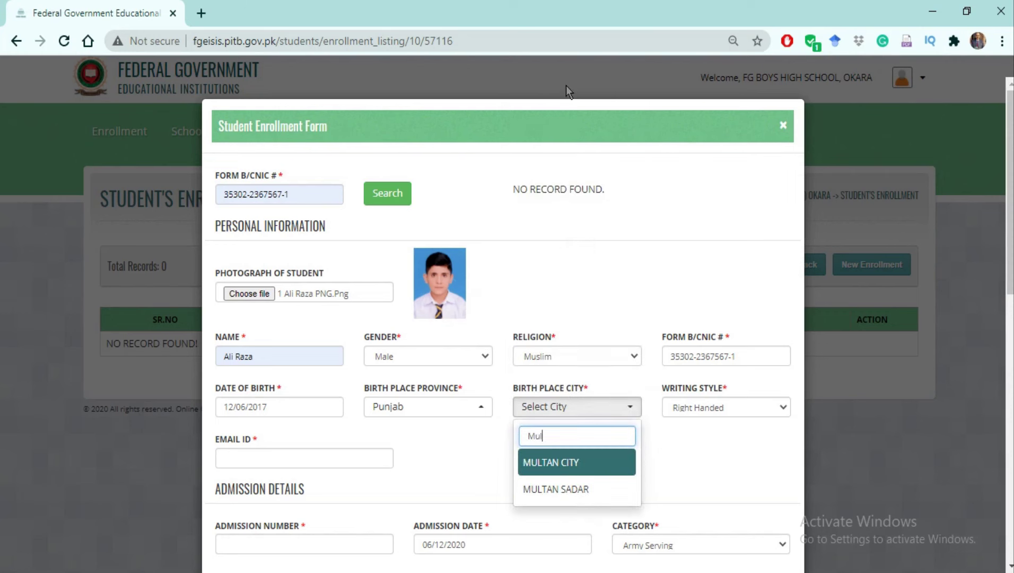
pyautogui.write('tan')
pyautogui.click(557, 465)
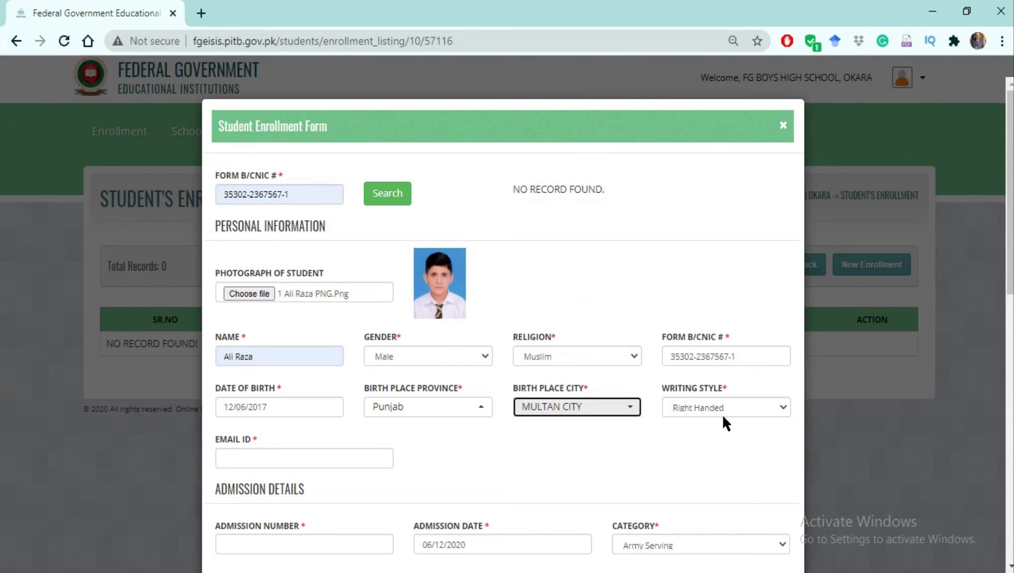
# Keep the writing style as Right Handed.
pyautogui.click(783, 409)
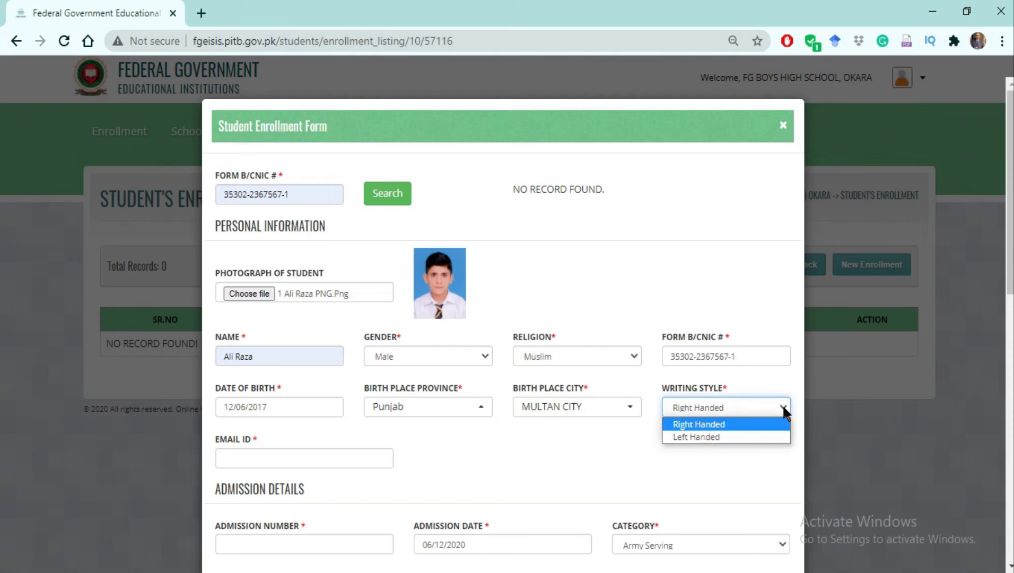
pyautogui.click(758, 424)
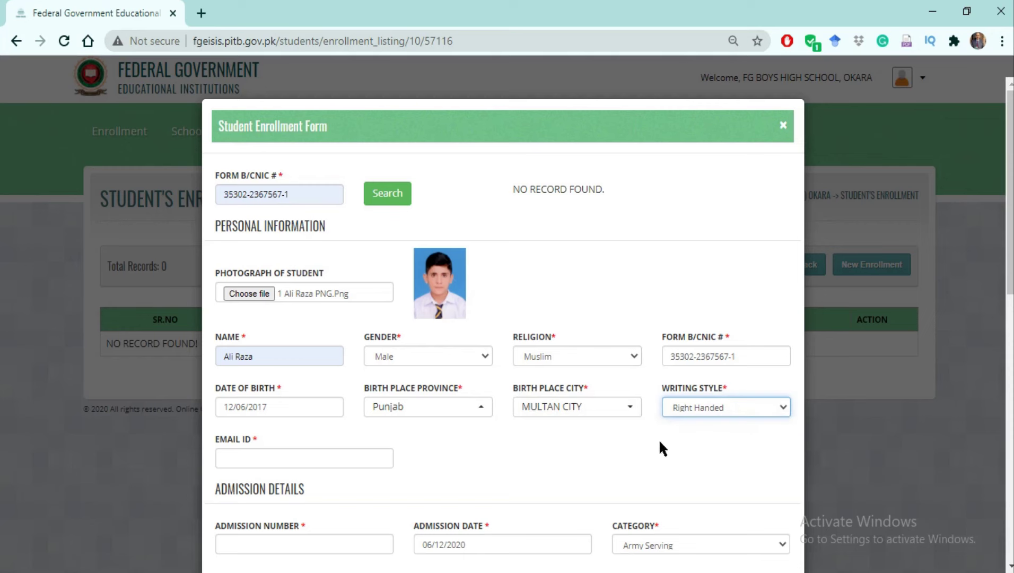
pyautogui.click(295, 456)
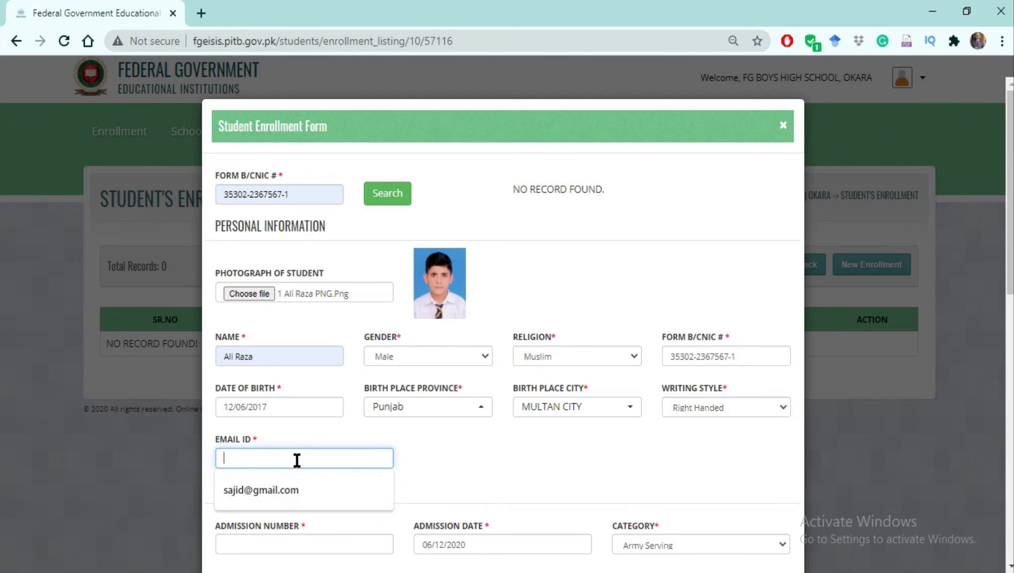
# Fill the student's e-mail address from autofill and scroll down to Admission Details.
pyautogui.click(285, 490)
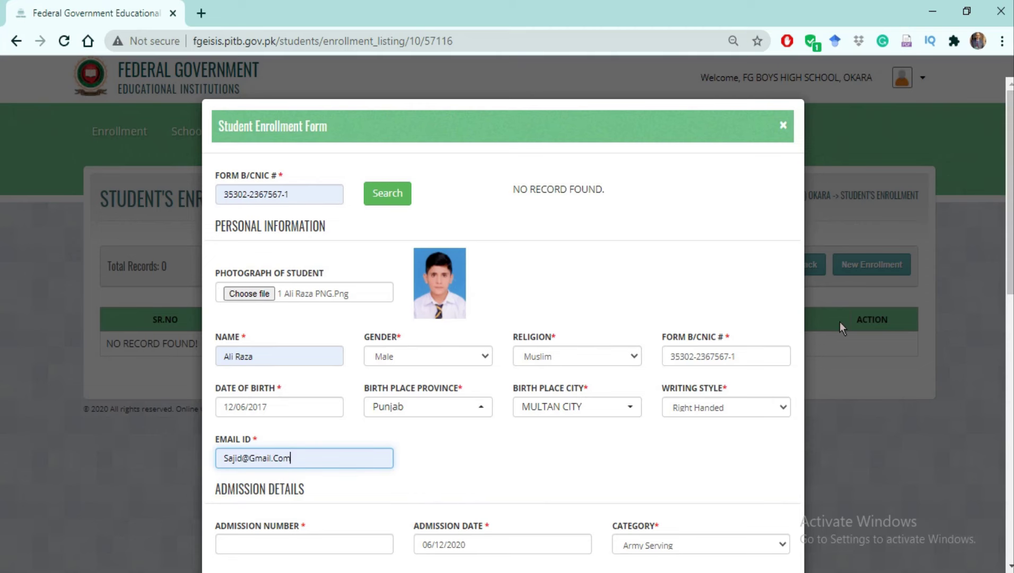
pyautogui.moveTo(1008, 247); pyautogui.dragTo(1006, 405)
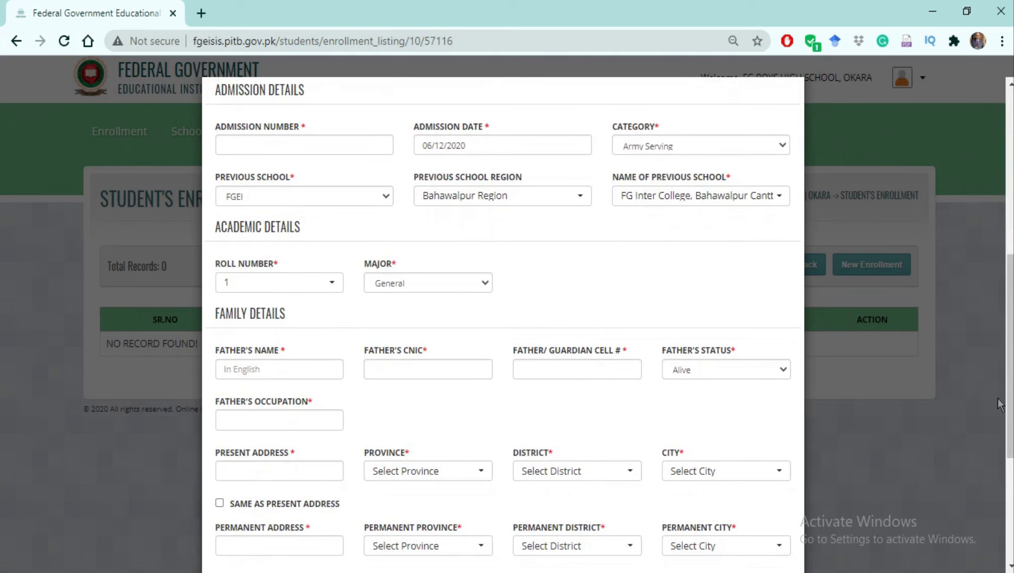
# Replace the autofilled admission number with the student's correct admission number.
pyautogui.click(242, 144)
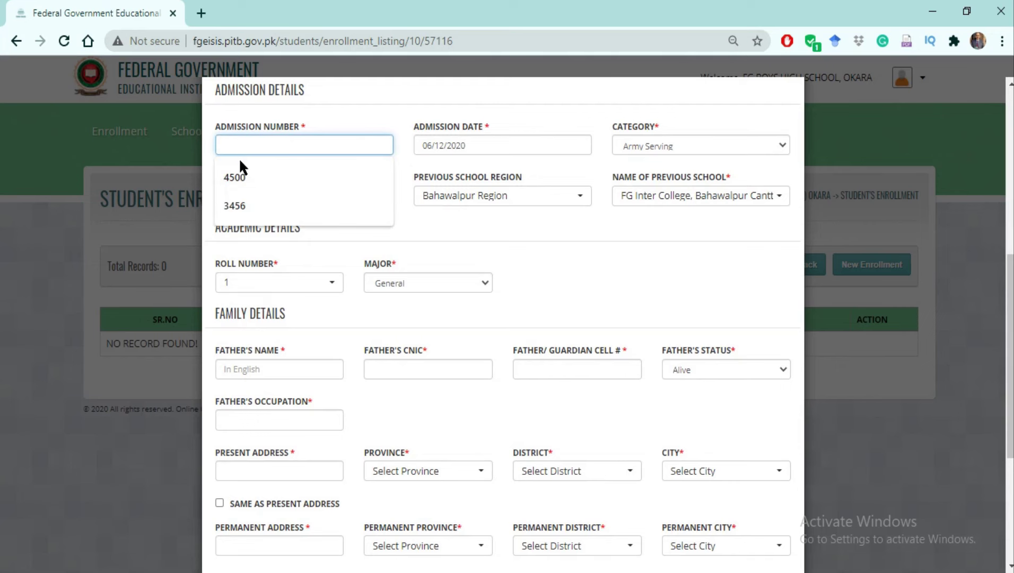
pyautogui.click(242, 181)
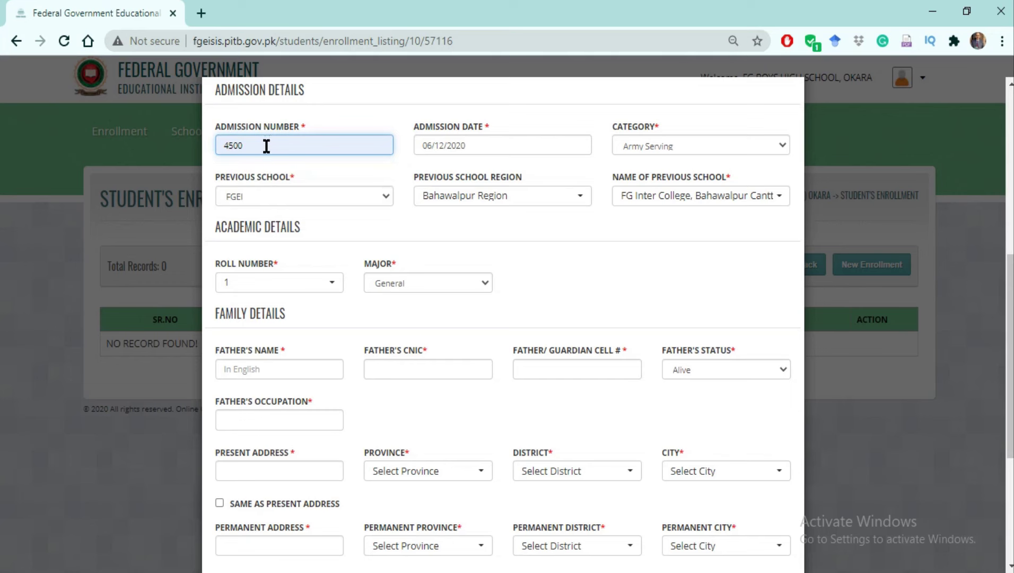
pyautogui.press('BackSpace')
pyautogui.press('BackSpace')
pyautogui.press('BackSpace')
pyautogui.press('BackSpace')
pyautogui.write('4356')
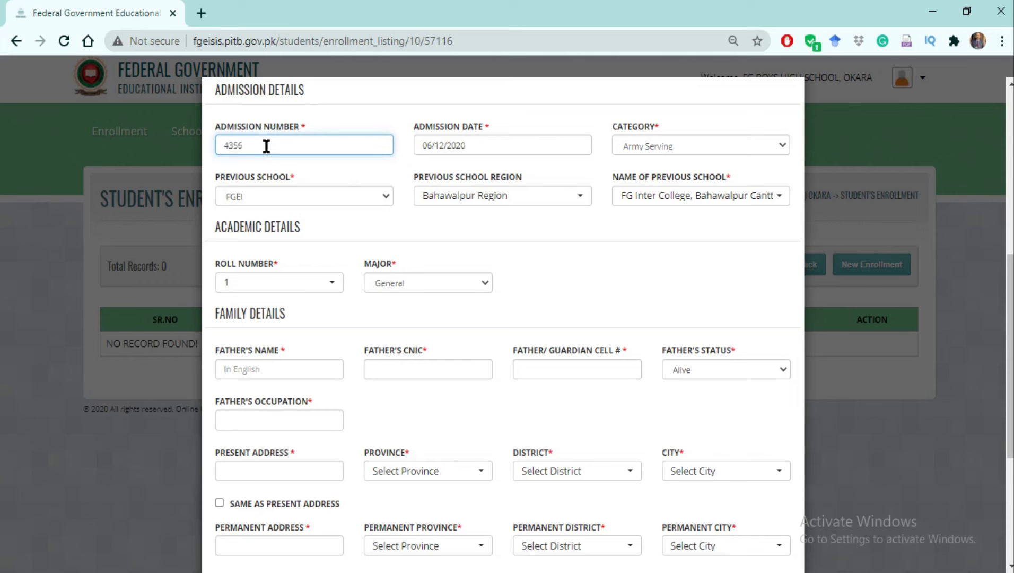
pyautogui.click(498, 148)
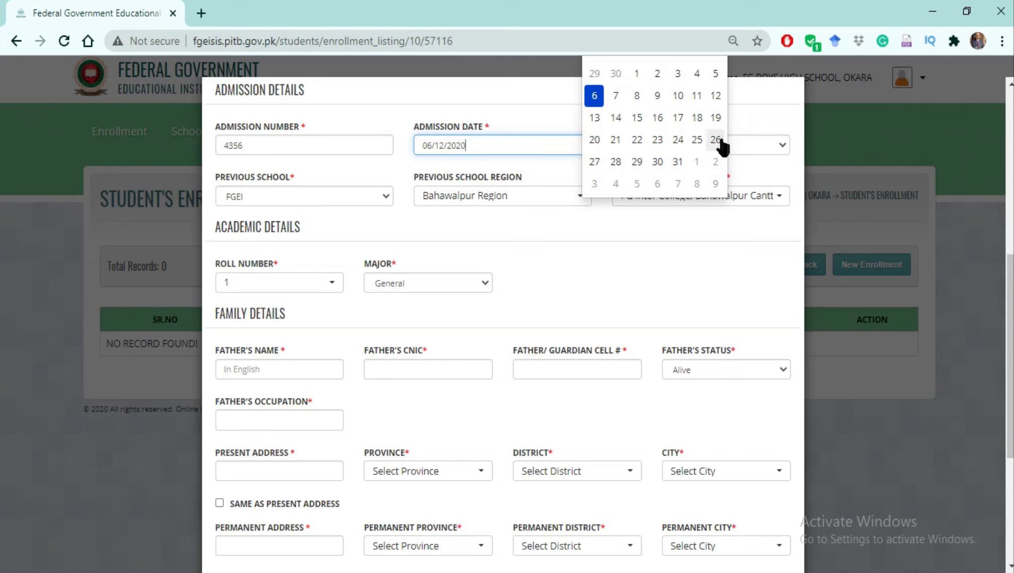
# Switch the admission category from Army Serving to FGEIs.
pyautogui.click(755, 139)
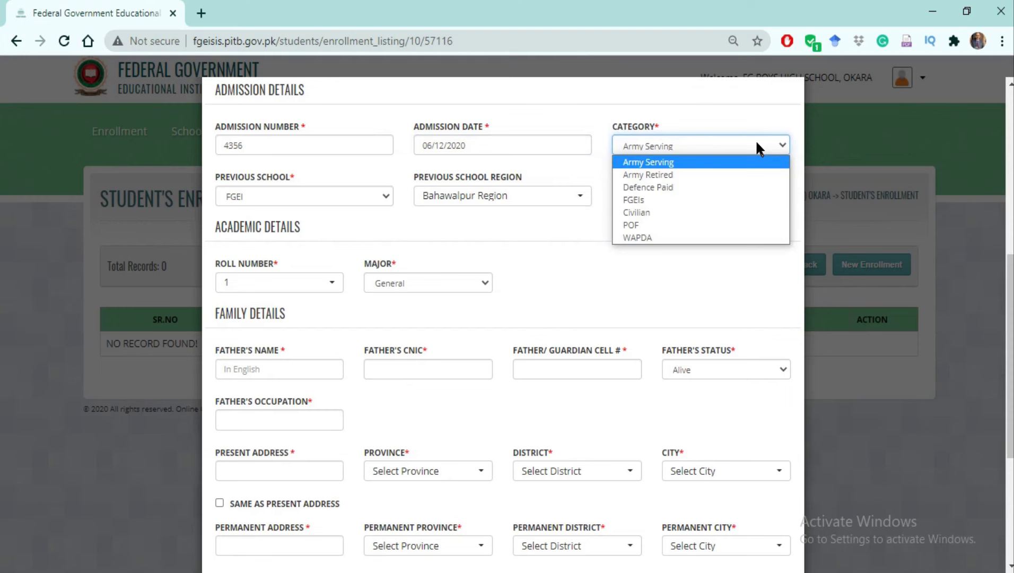
pyautogui.click(664, 200)
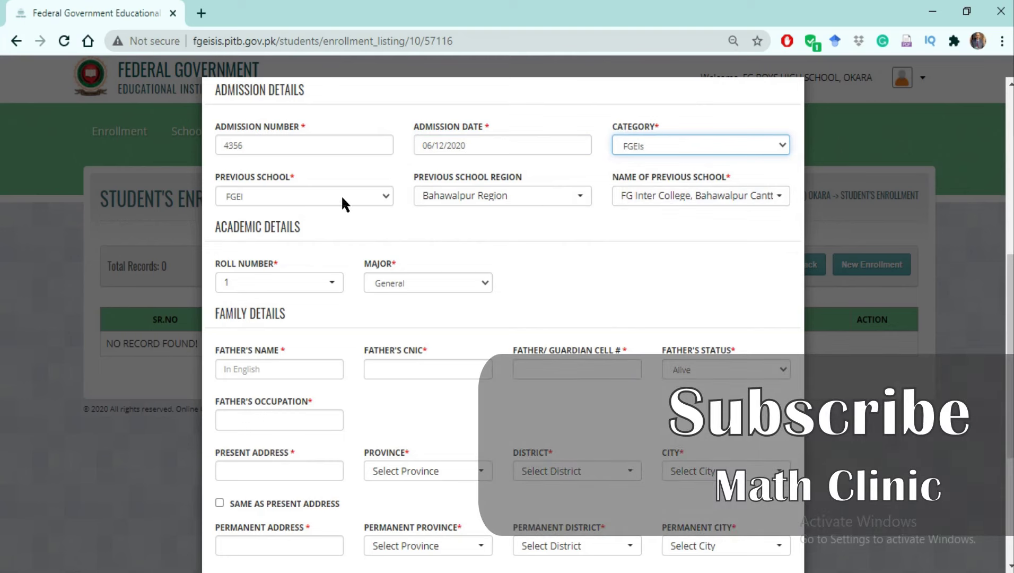
pyautogui.click(386, 197)
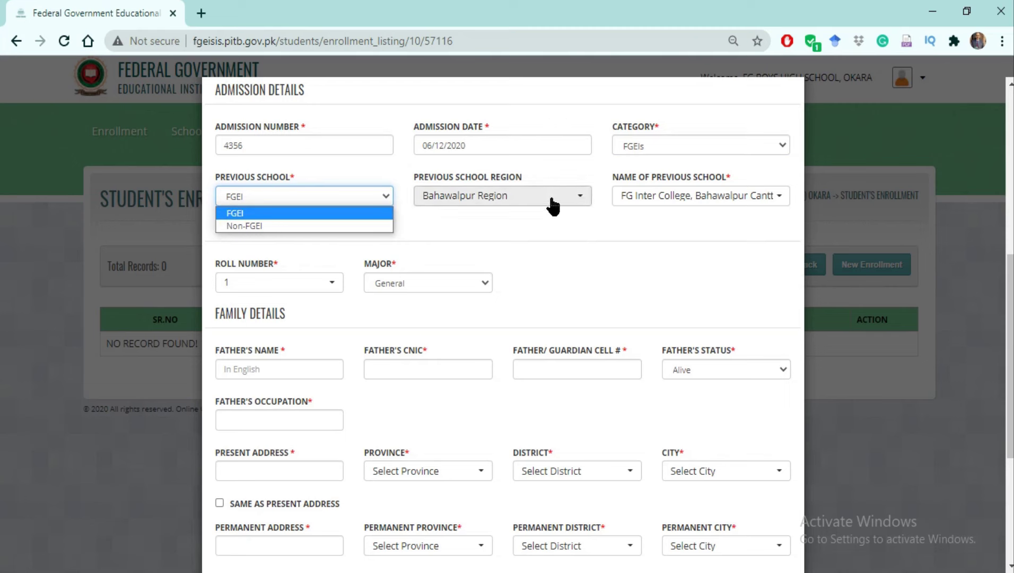
# Set the previous school region to Lahore Region and the school to FG Abid Majeed Public School (Boys).
pyautogui.click(582, 202)
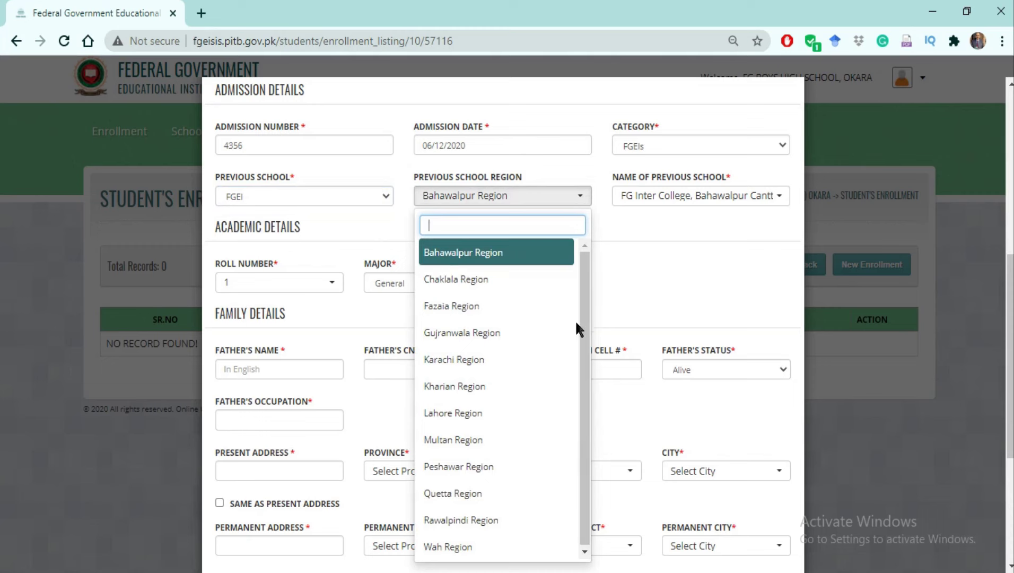
pyautogui.click(467, 413)
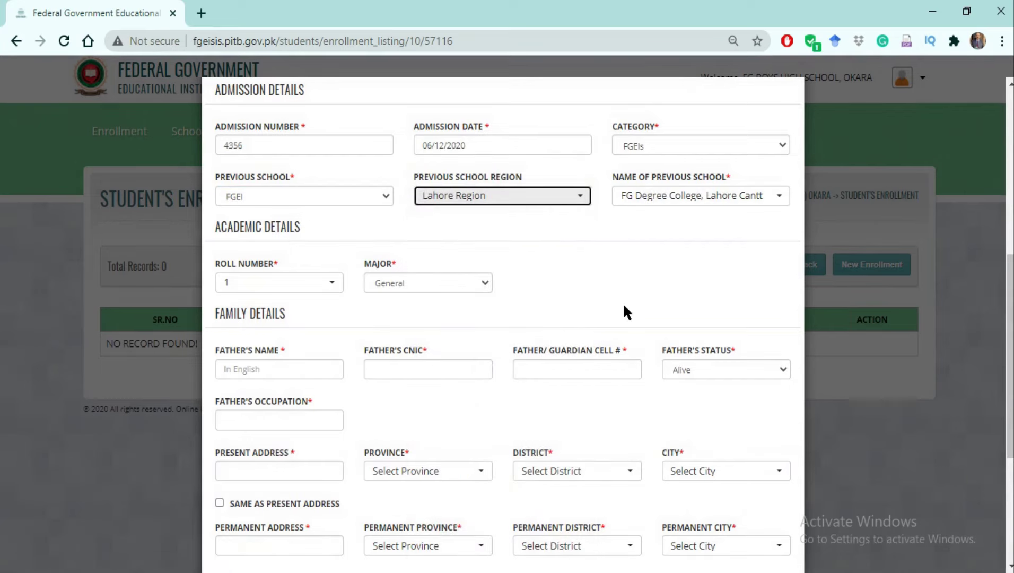
pyautogui.click(779, 197)
pyautogui.click(780, 197)
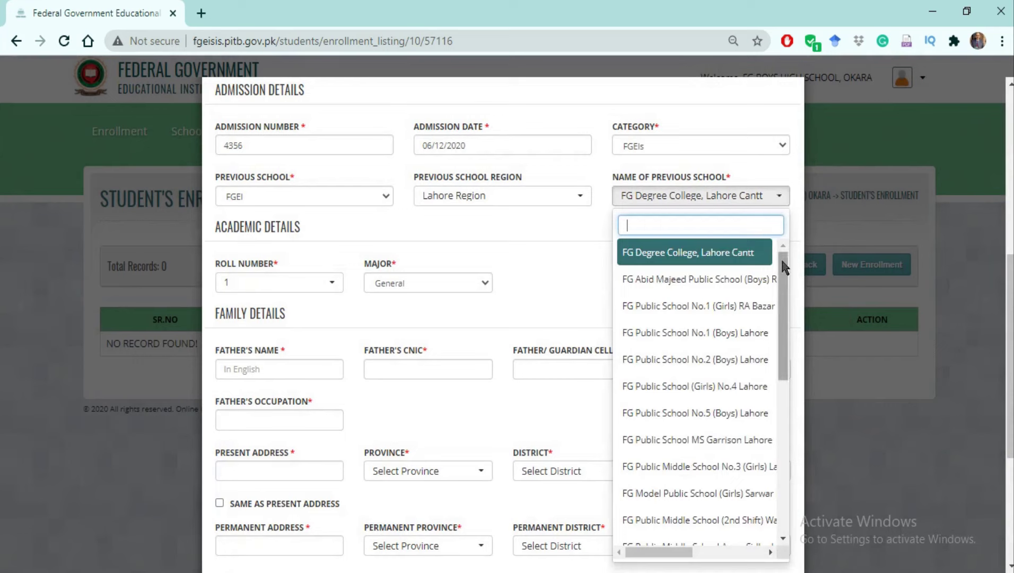
pyautogui.moveTo(784, 273); pyautogui.dragTo(783, 286)
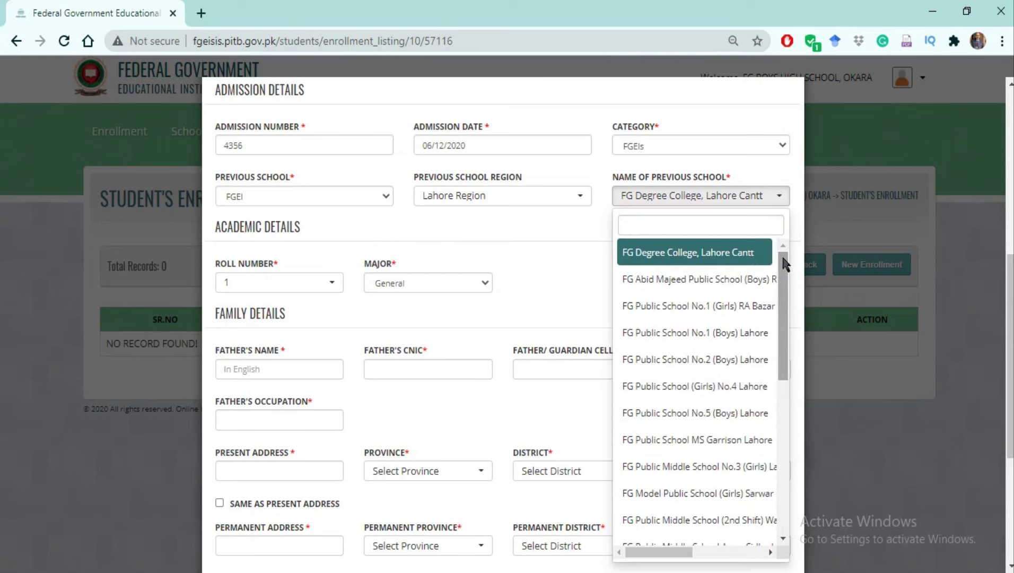
pyautogui.click(734, 287)
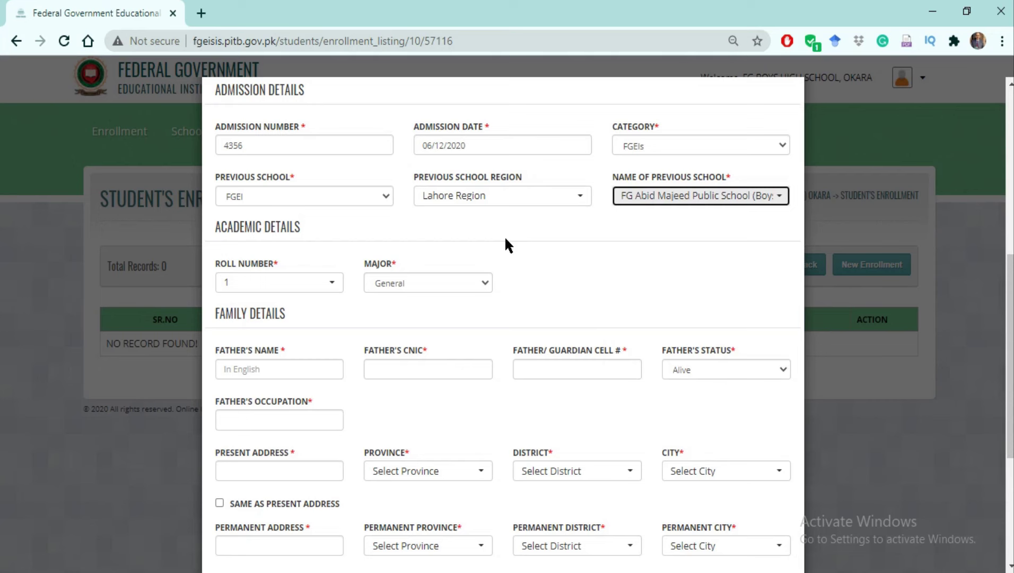
pyautogui.click(387, 195)
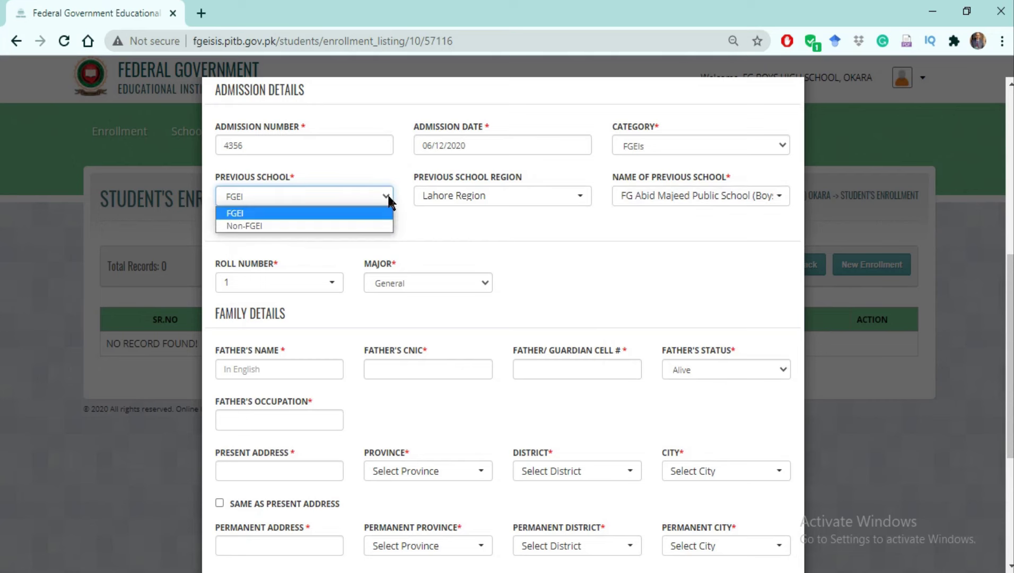
pyautogui.click(338, 226)
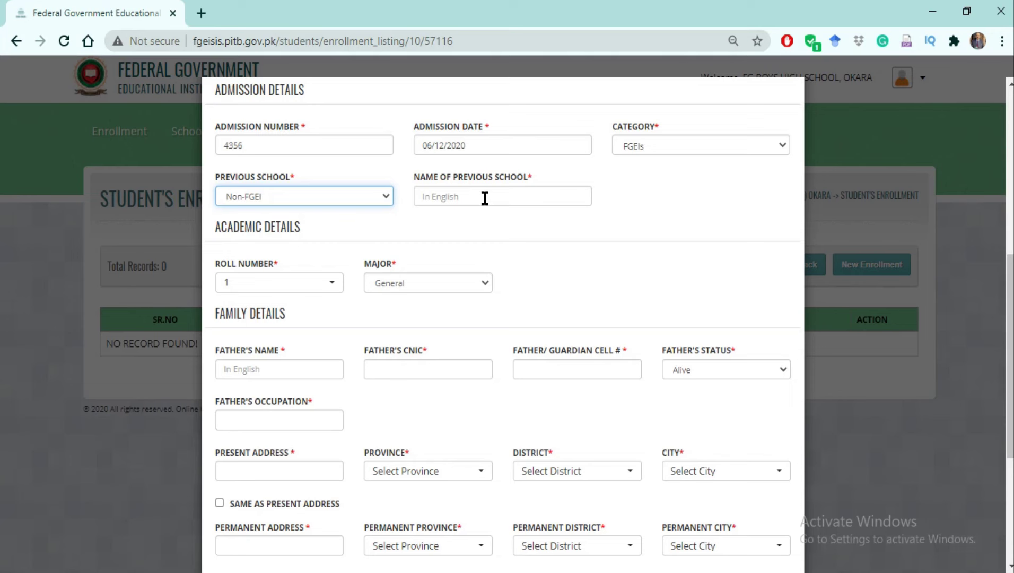
pyautogui.click(485, 198)
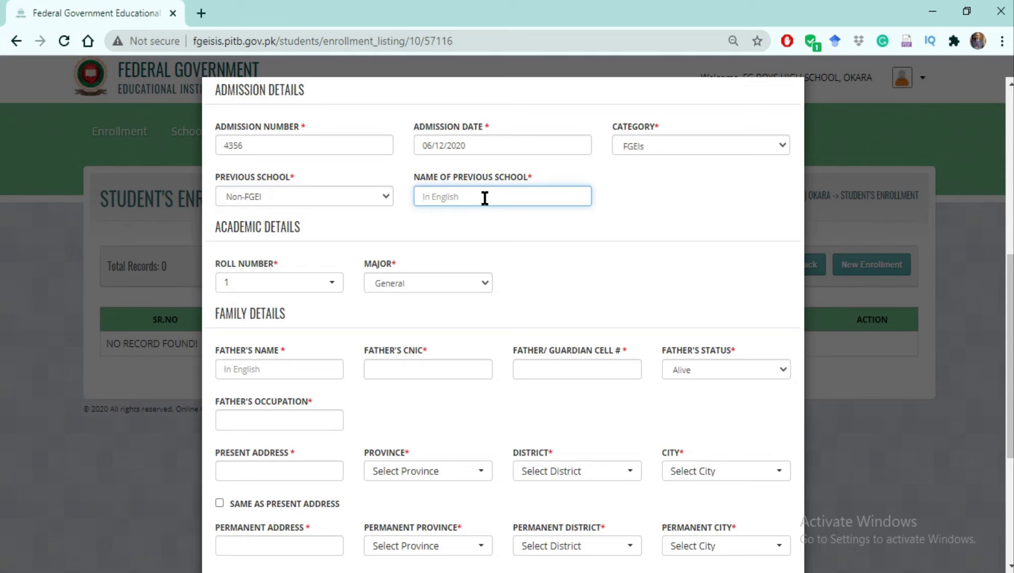
pyautogui.click(384, 196)
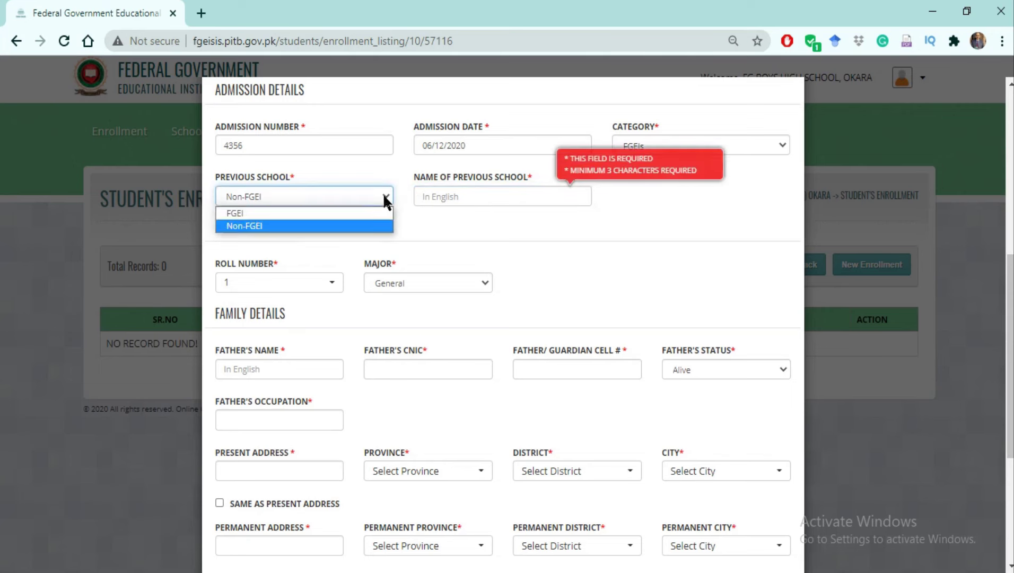
pyautogui.click(329, 214)
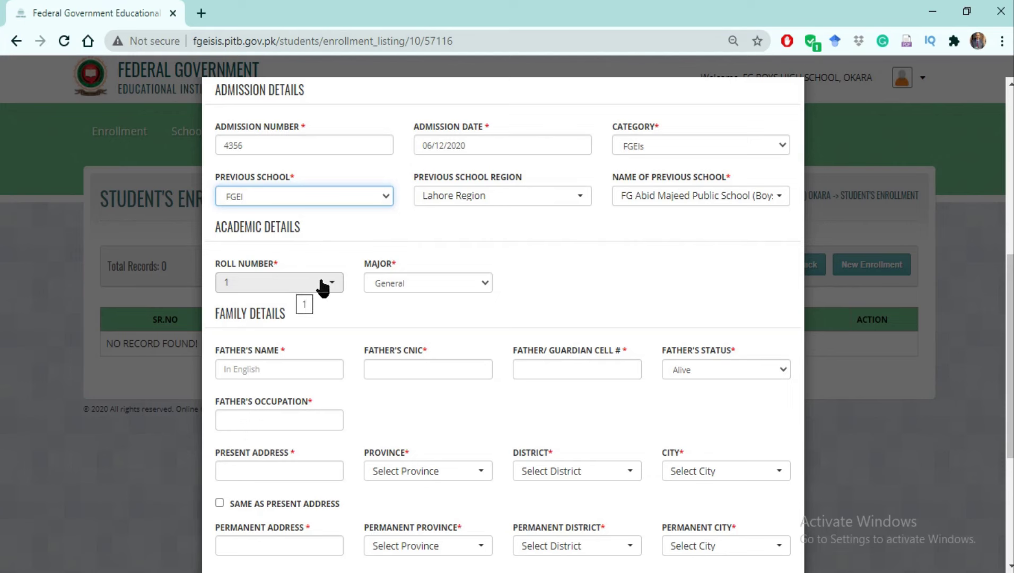
pyautogui.click(333, 285)
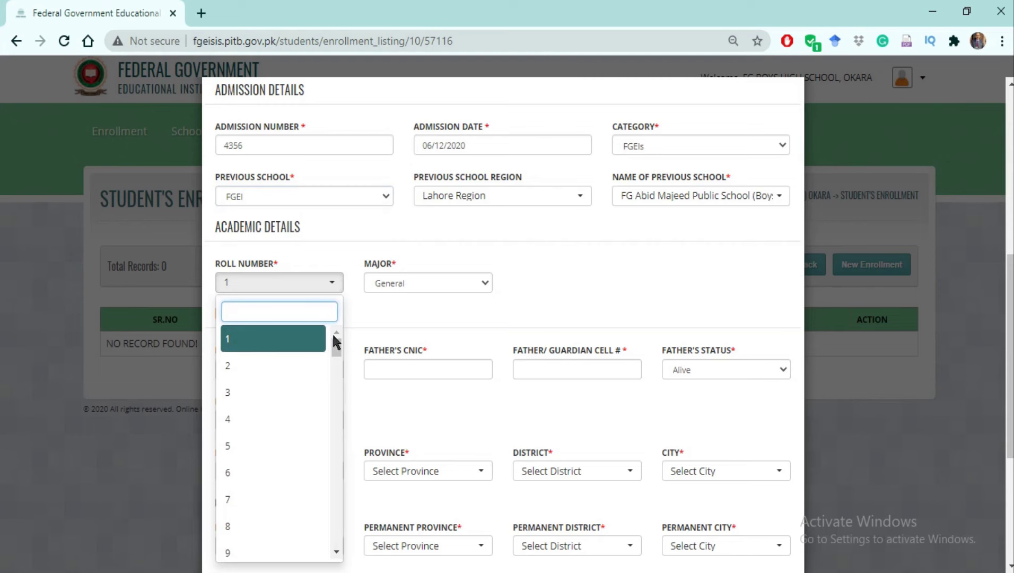
# Pick roll number 5 and Science as the major in the academic details.
pyautogui.moveTo(334, 346); pyautogui.dragTo(321, 358)
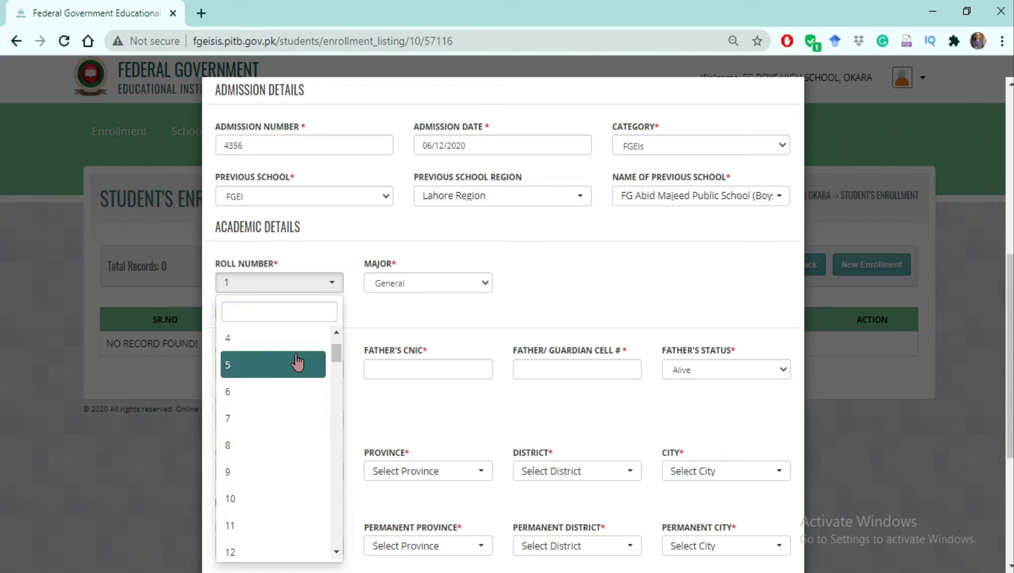
pyautogui.click(229, 366)
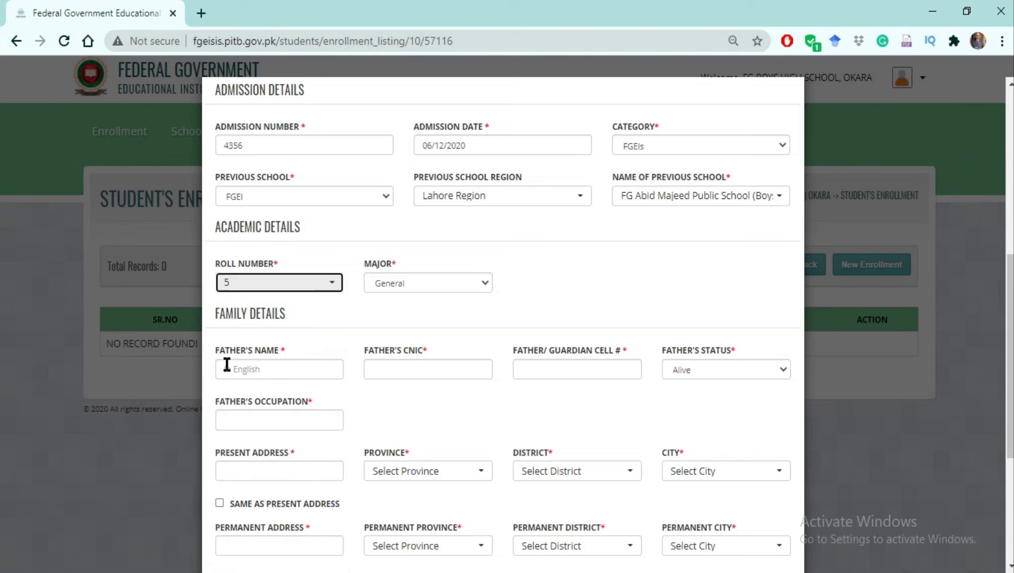
pyautogui.click(485, 287)
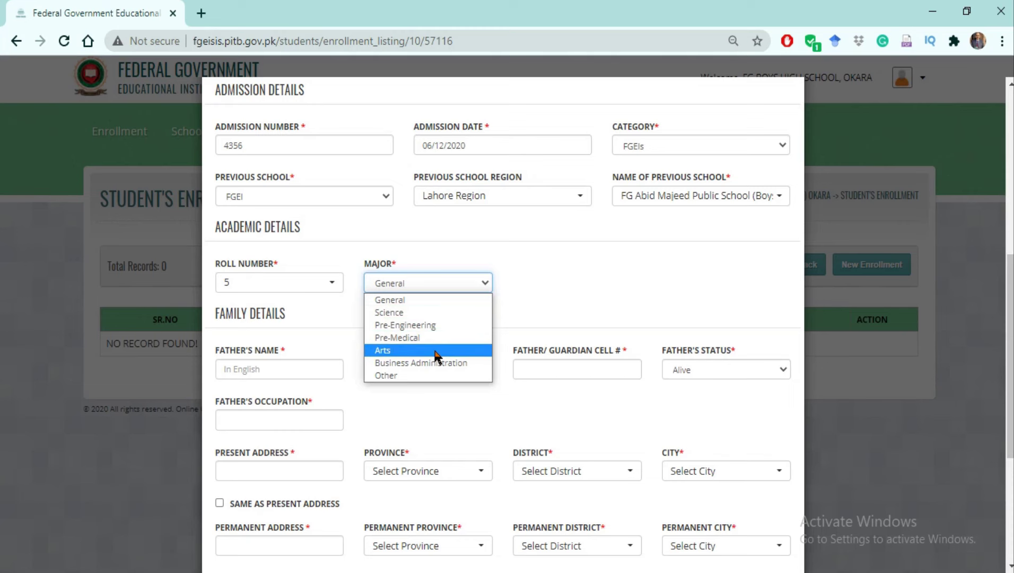
pyautogui.click(418, 312)
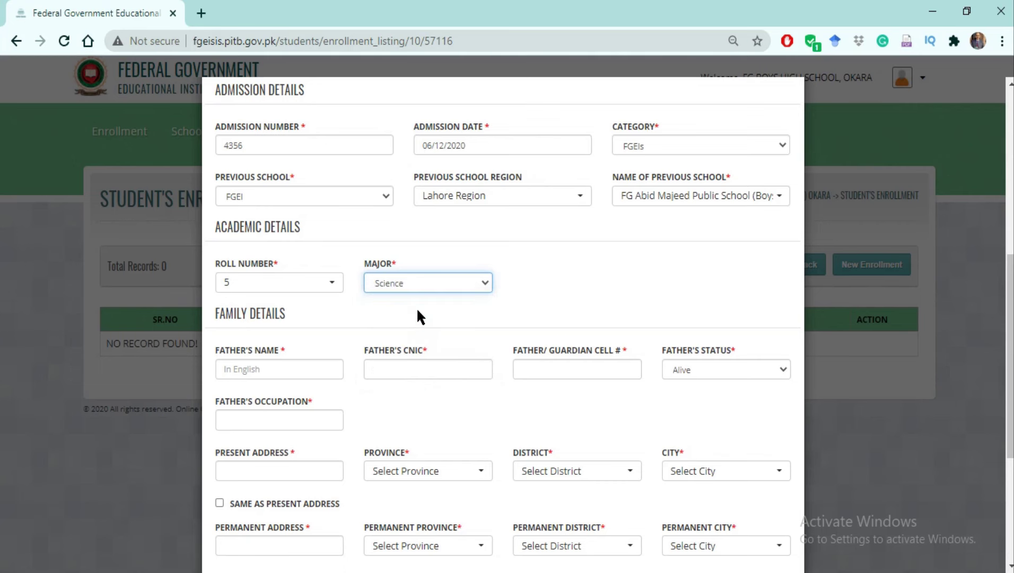
pyautogui.scroll(-4, 417, 307)
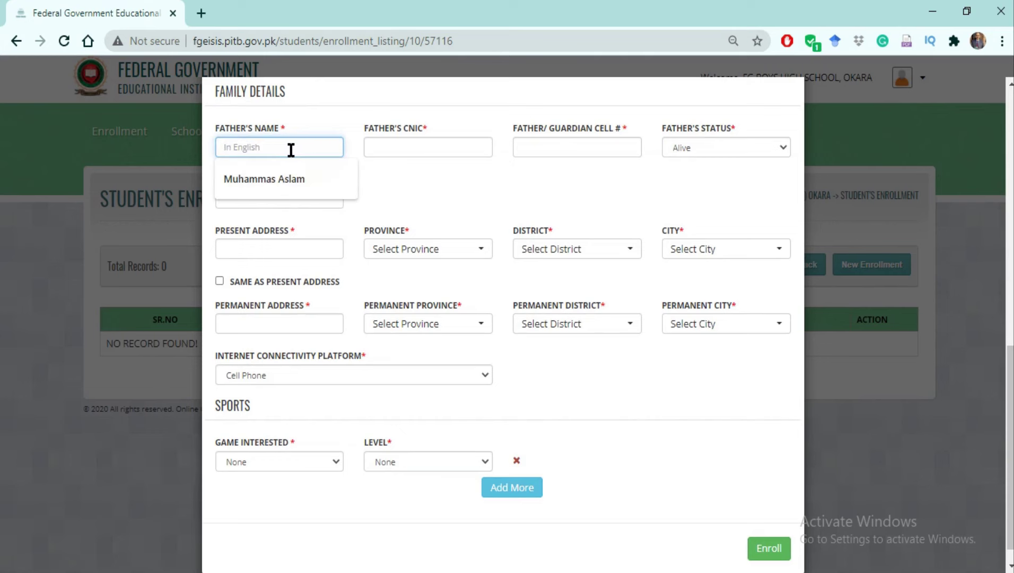
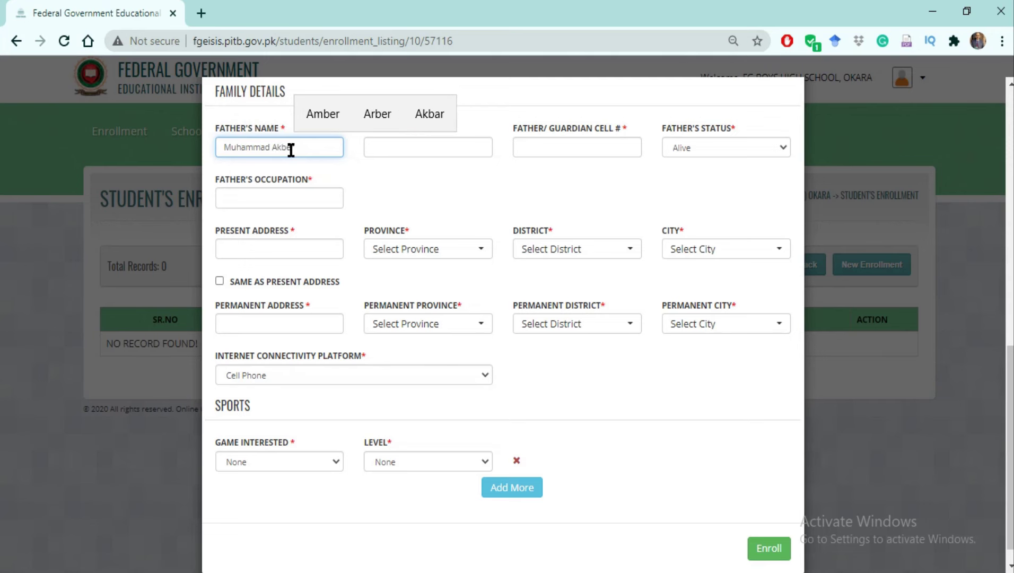
# Enter the father's name, then fill his CNIC and the guardian cell number from autofill suggestions.
pyautogui.click(383, 151)
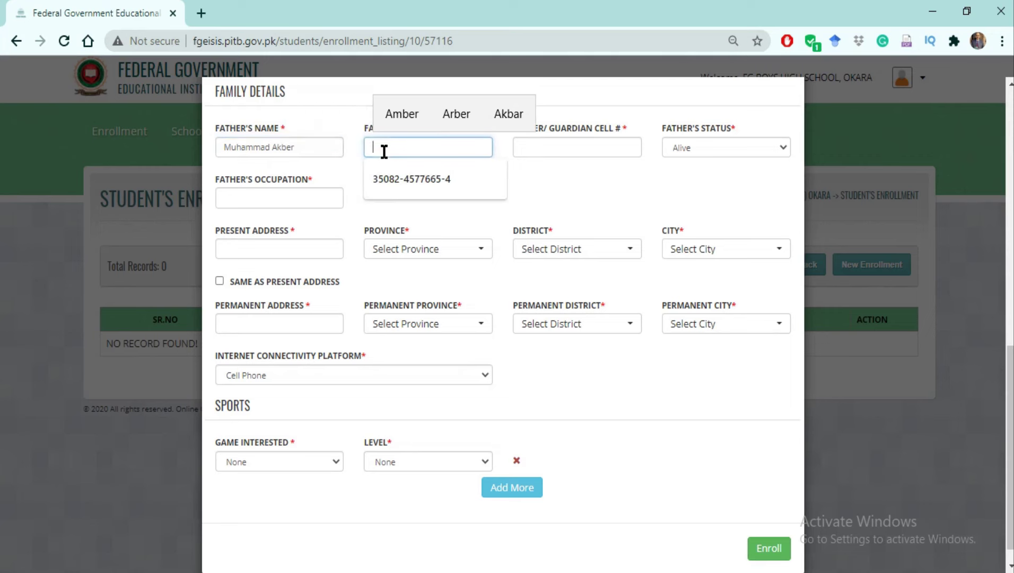
pyautogui.click(557, 191)
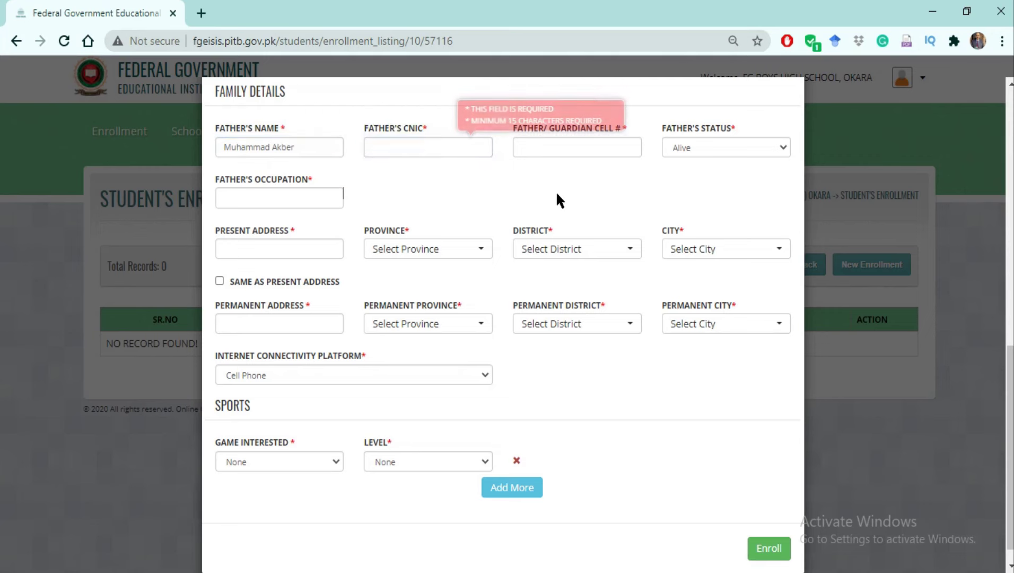
pyautogui.click(423, 150)
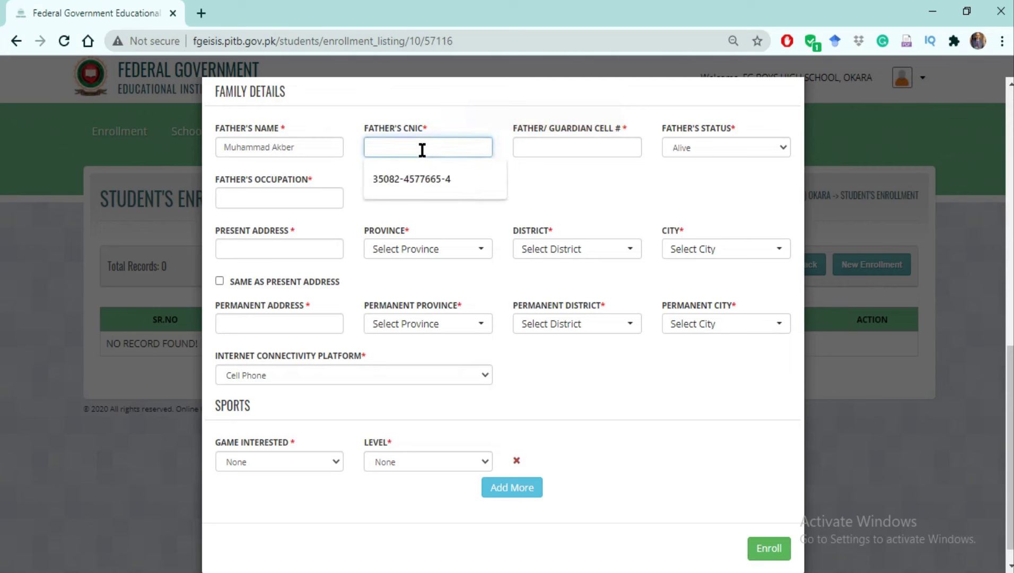
pyautogui.click(421, 180)
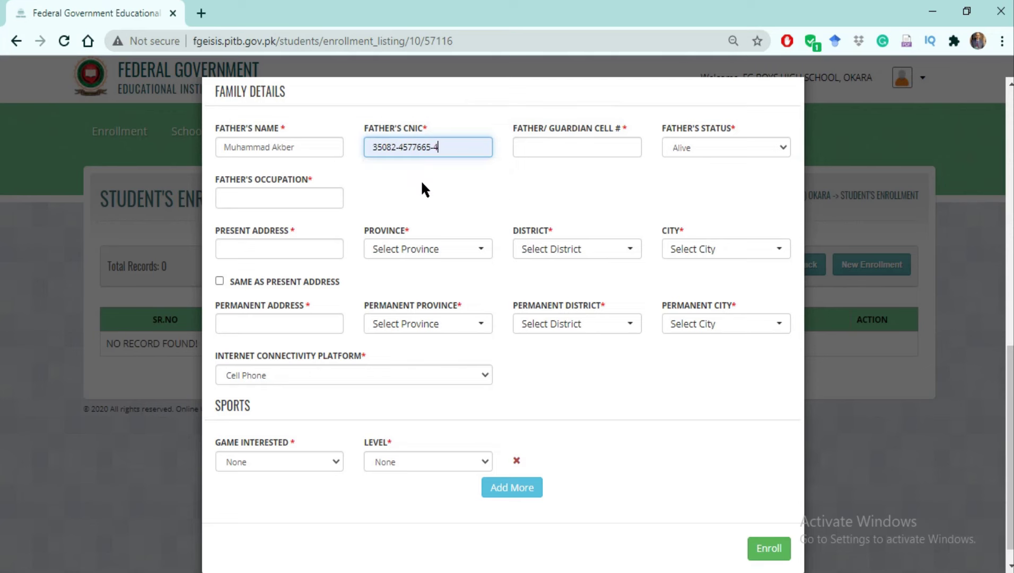
pyautogui.click(533, 152)
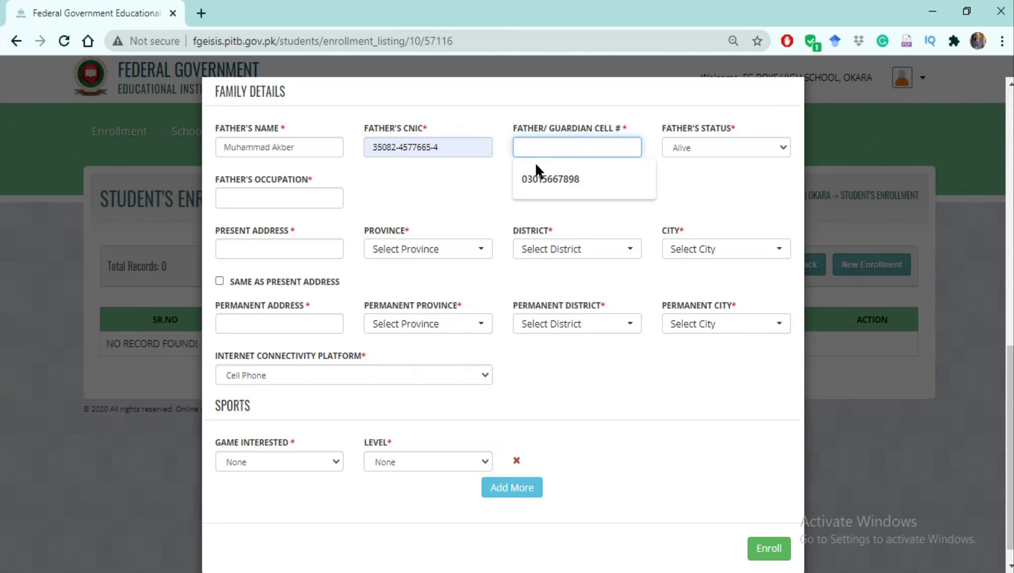
pyautogui.click(543, 182)
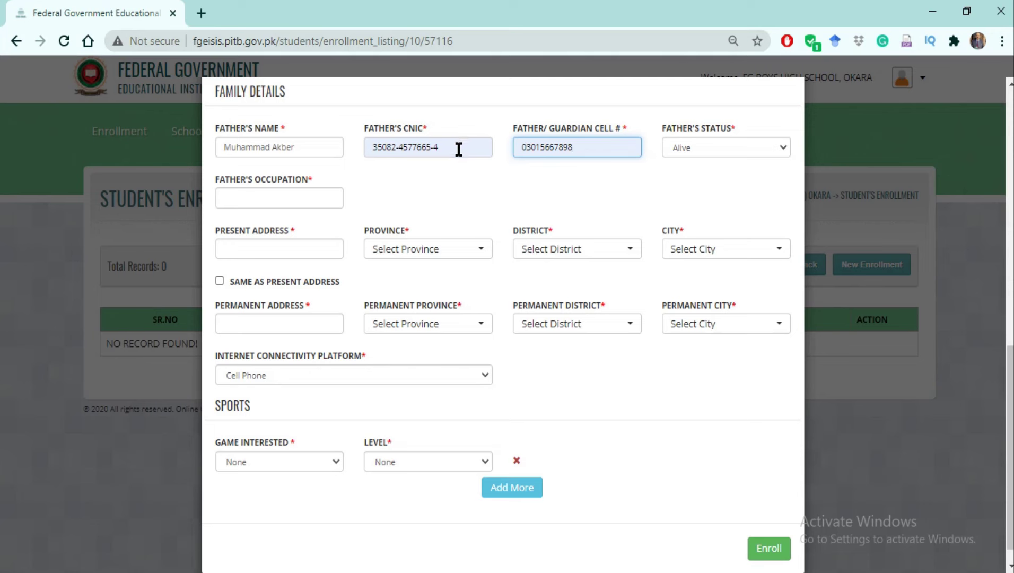
# Keep the father's status as Alive and set his occupation to Teacher.
pyautogui.click(784, 148)
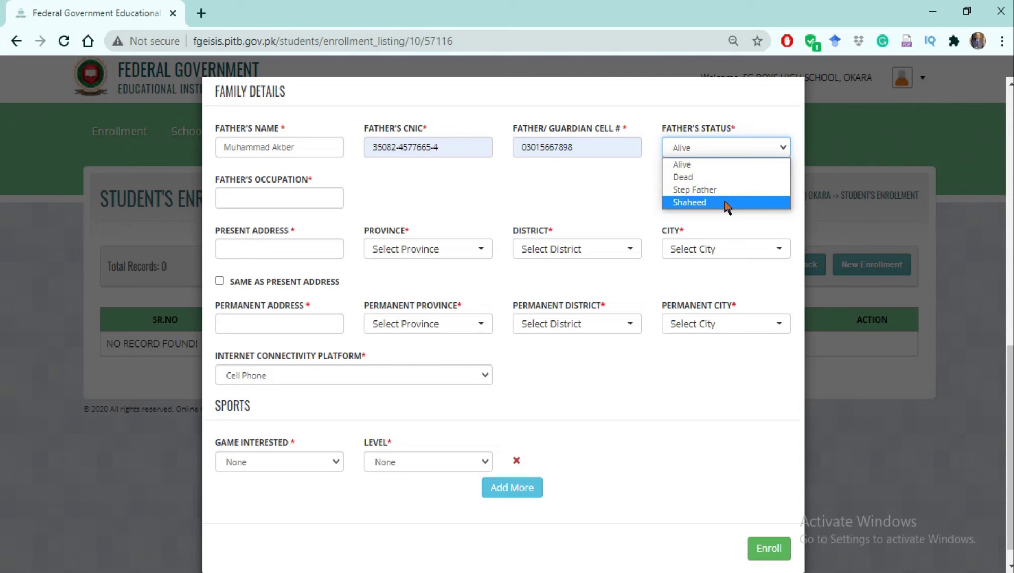
pyautogui.click(700, 164)
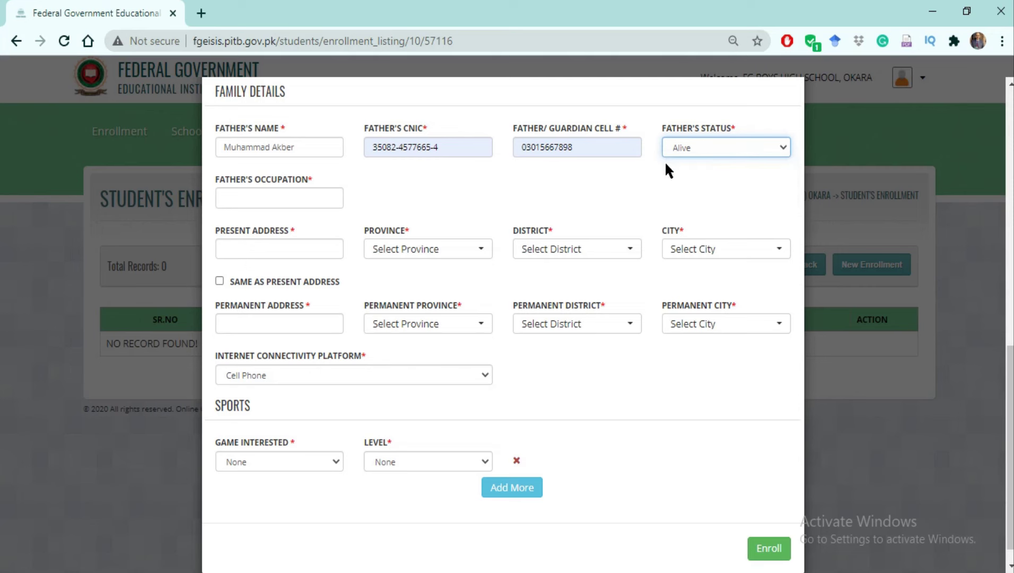
pyautogui.click(255, 198)
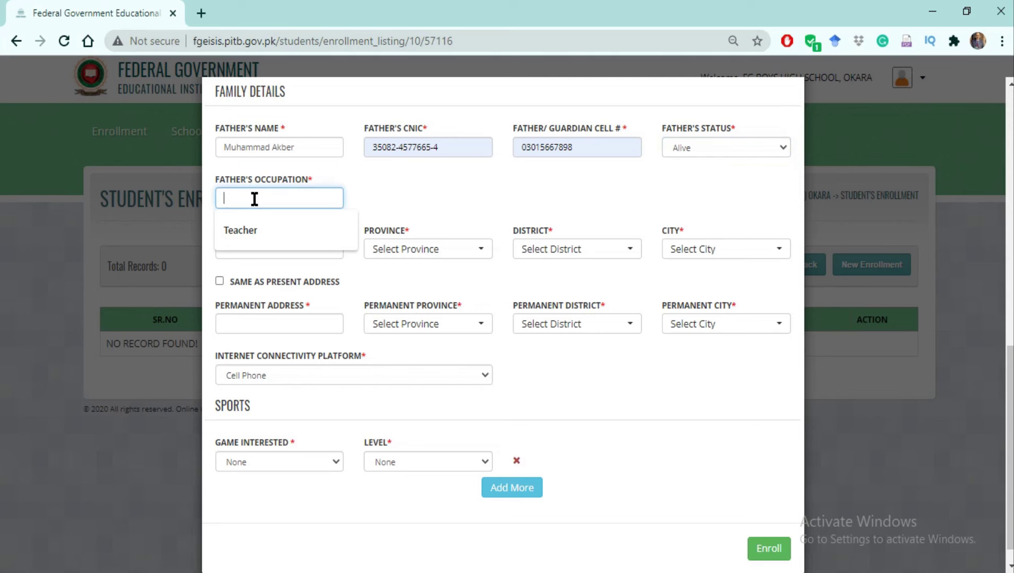
pyautogui.click(245, 230)
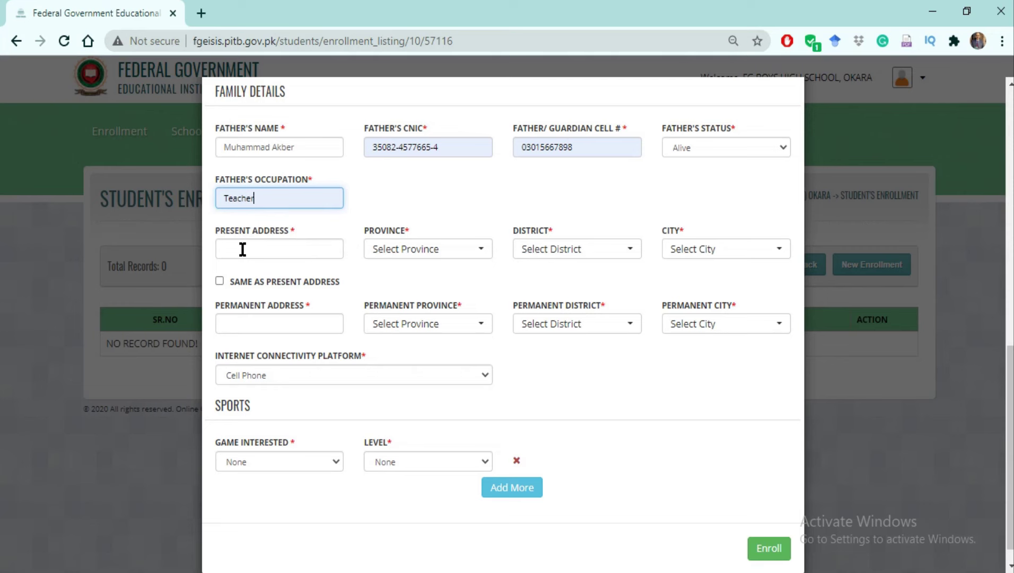
pyautogui.click(243, 249)
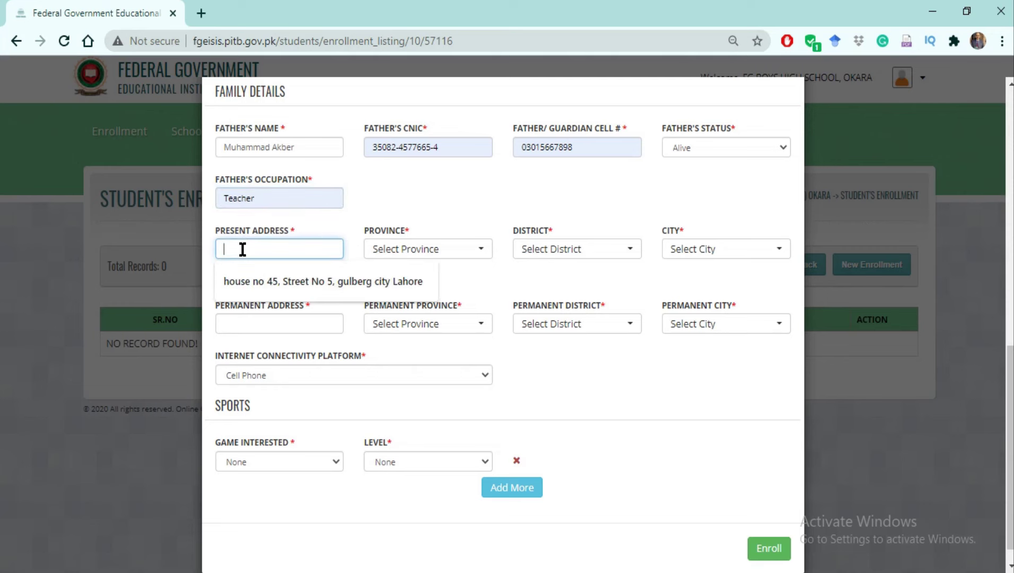
# Fill the present address from the saved suggestion and choose Punjab as the province.
pyautogui.click(247, 287)
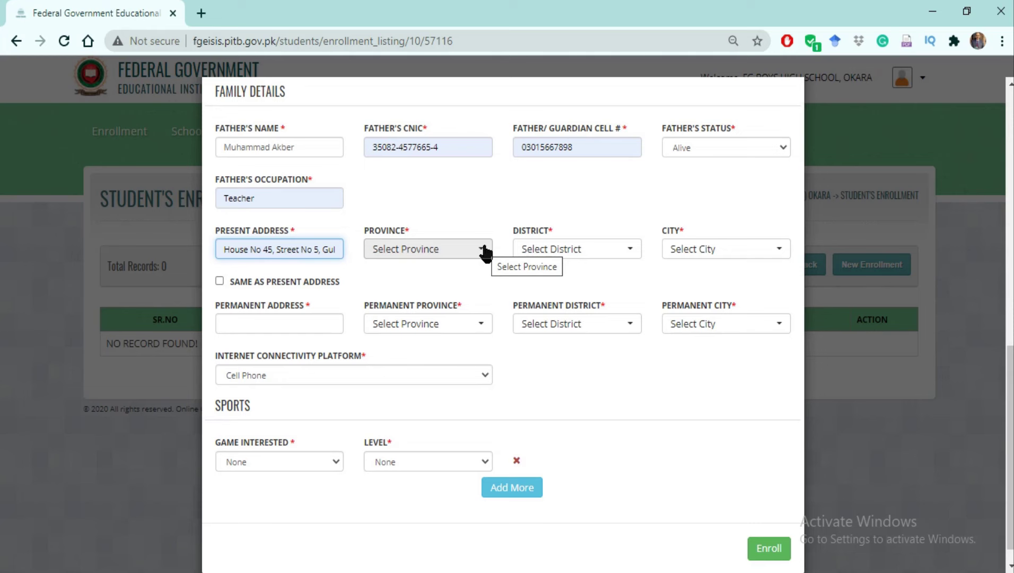
pyautogui.click(485, 253)
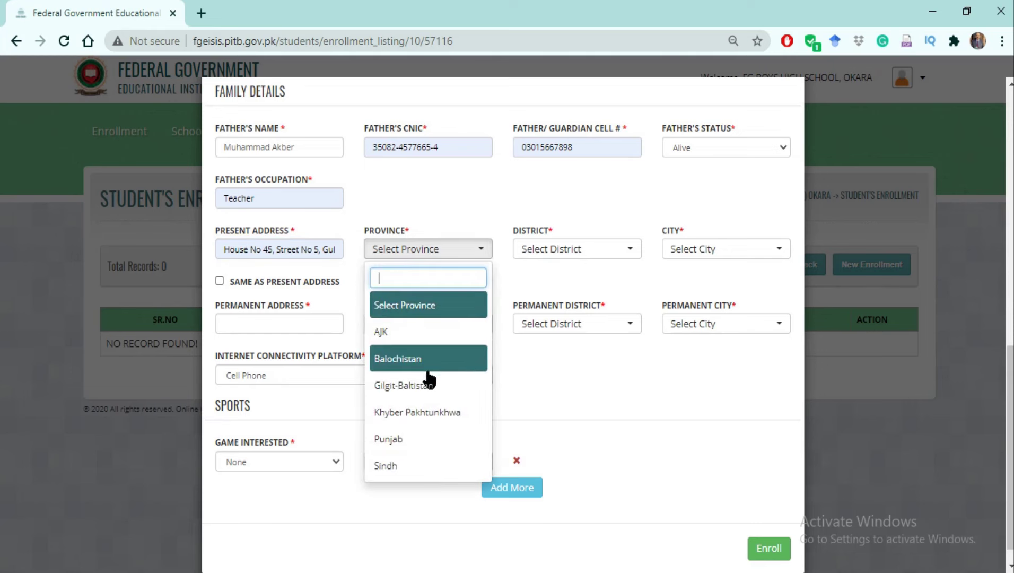
pyautogui.click(403, 440)
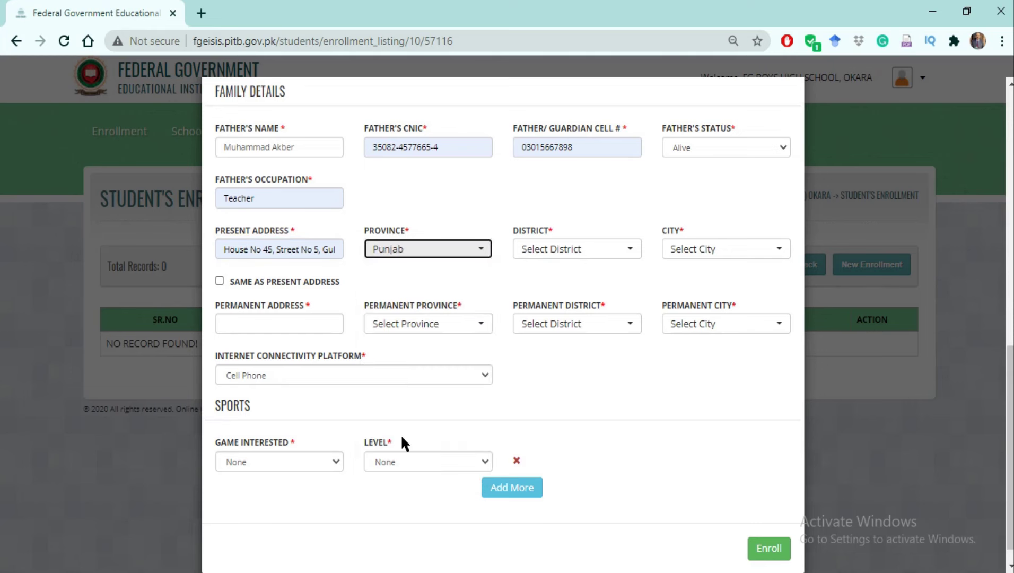
# Search the district list for Multan and select MULTAN.
pyautogui.click(629, 253)
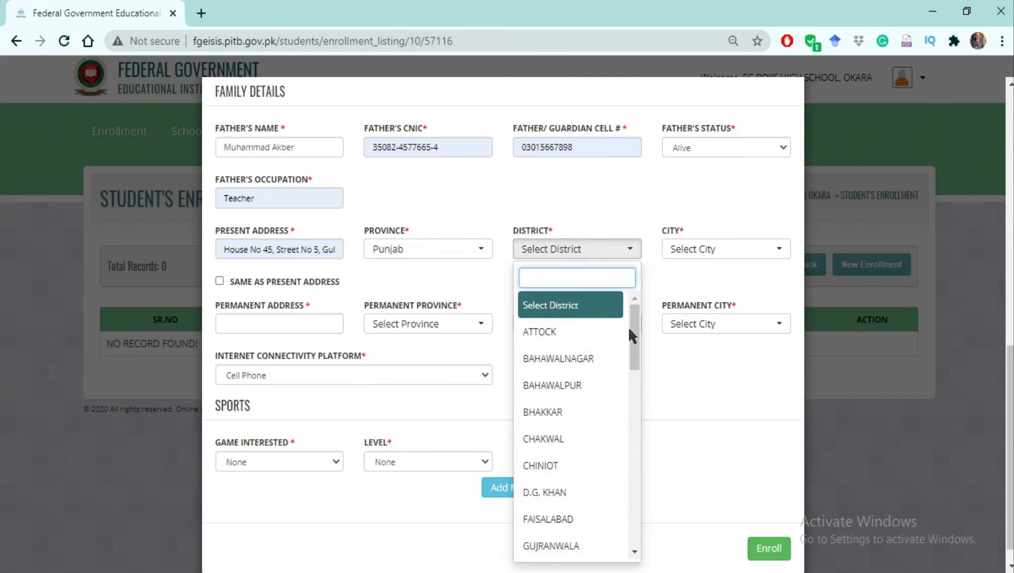
pyautogui.moveTo(636, 337); pyautogui.dragTo(627, 324)
pyautogui.click(536, 282)
pyautogui.write('Mult')
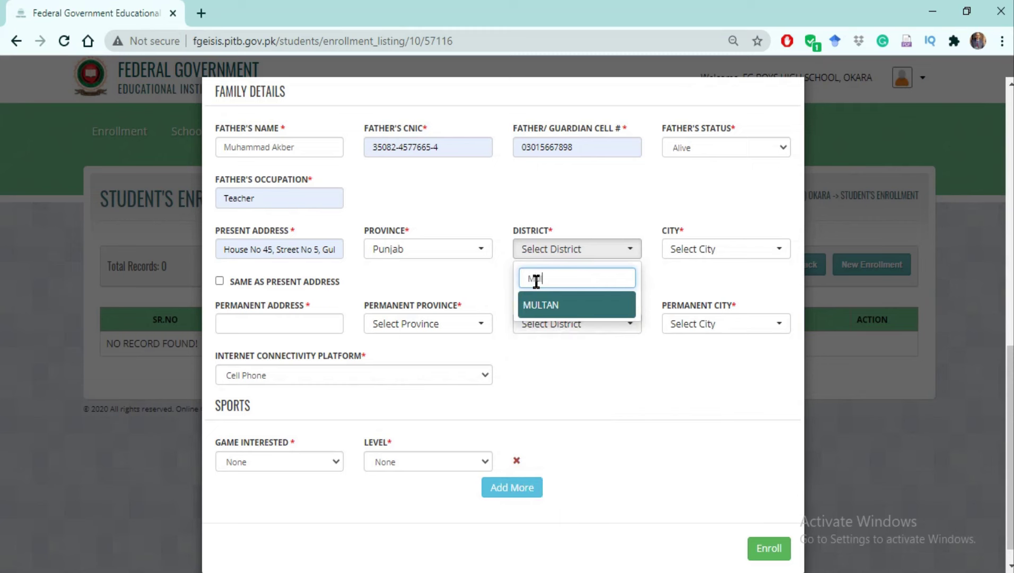
pyautogui.write('an')
pyautogui.click(547, 307)
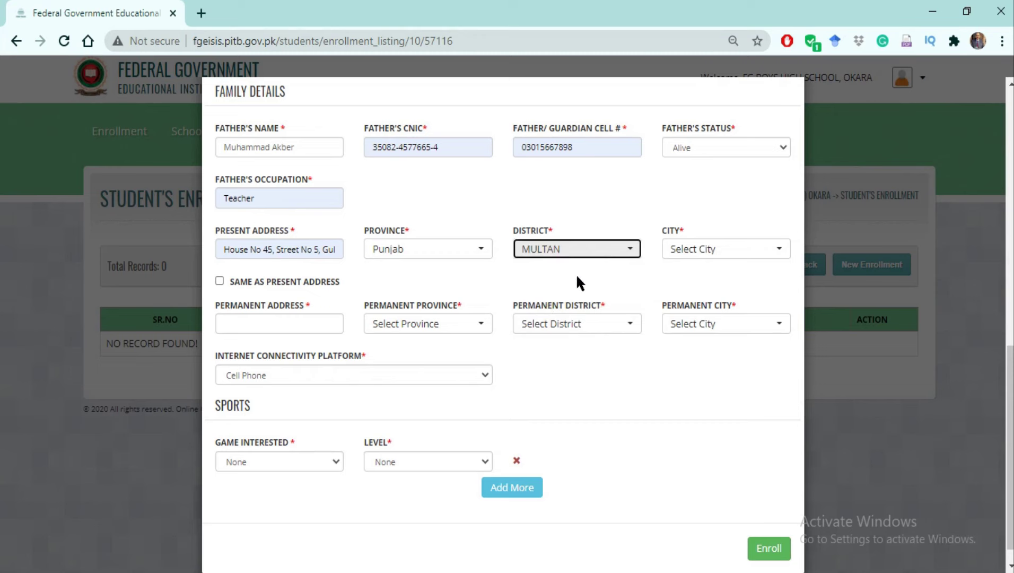
pyautogui.click(778, 252)
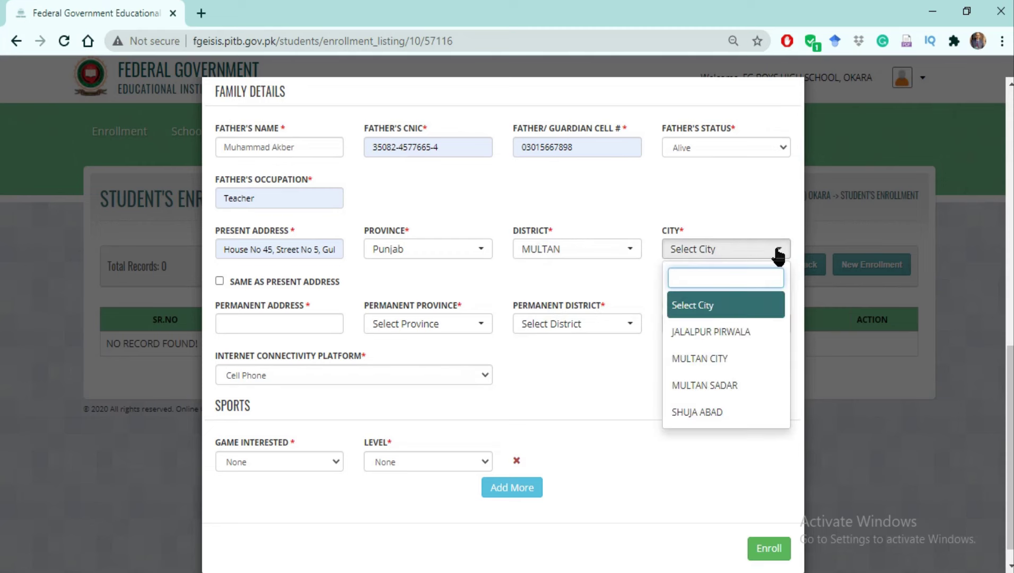
# Choose MULTAN CITY as the city and tick 'Same as present address' for the permanent address.
pyautogui.click(725, 361)
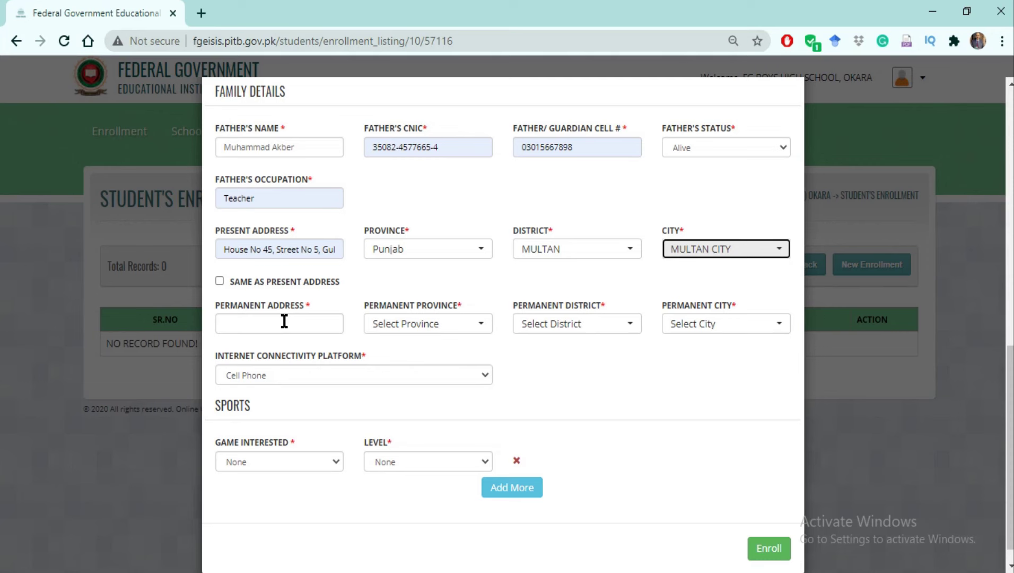
pyautogui.click(219, 281)
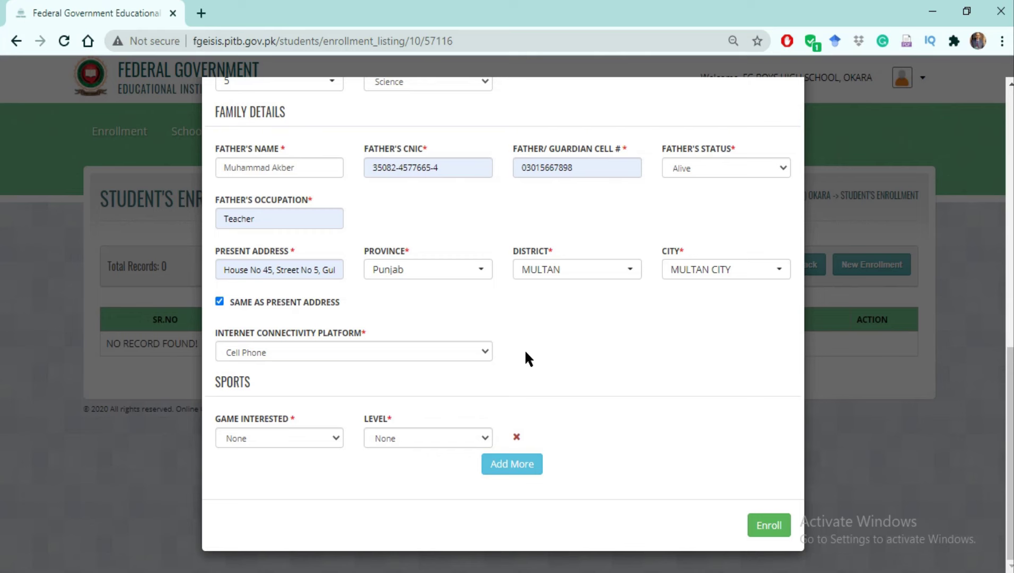
pyautogui.click(486, 352)
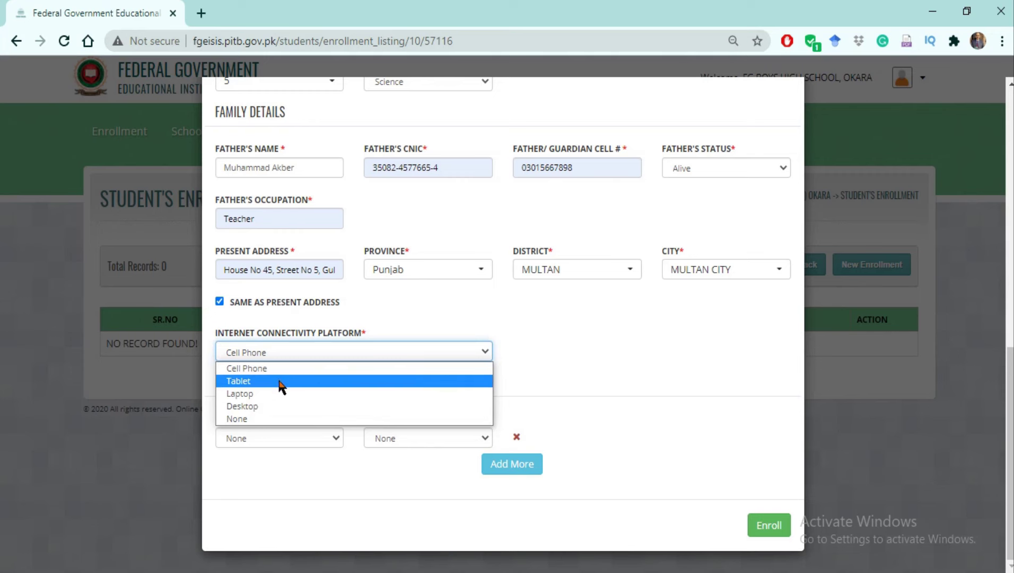
# Change the internet connectivity platform from Cell Phone to Laptop.
pyautogui.click(263, 395)
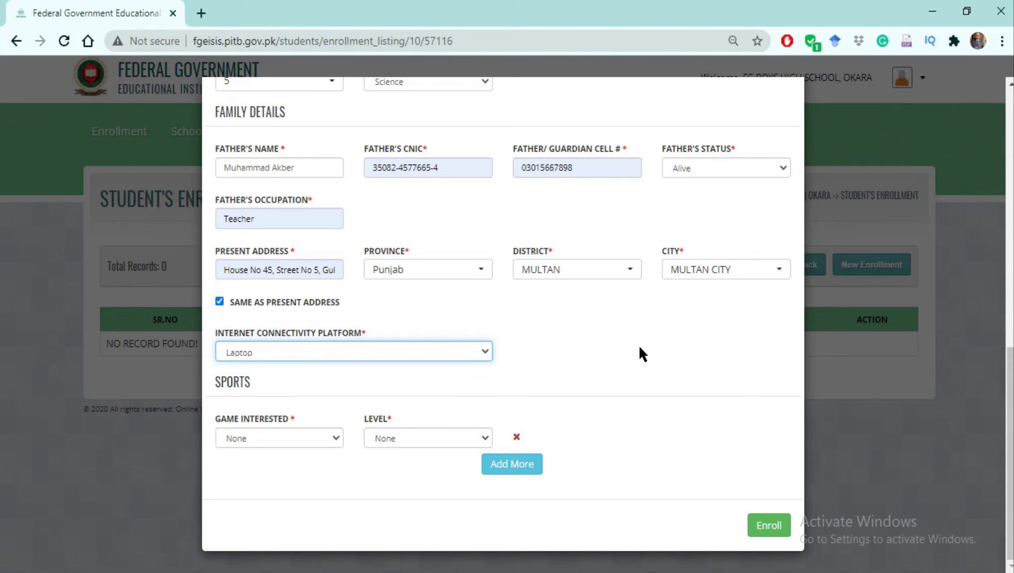
pyautogui.click(334, 439)
# Add Cricket as a sport at Institution level.
pyautogui.moveTo(337, 335); pyautogui.dragTo(338, 327)
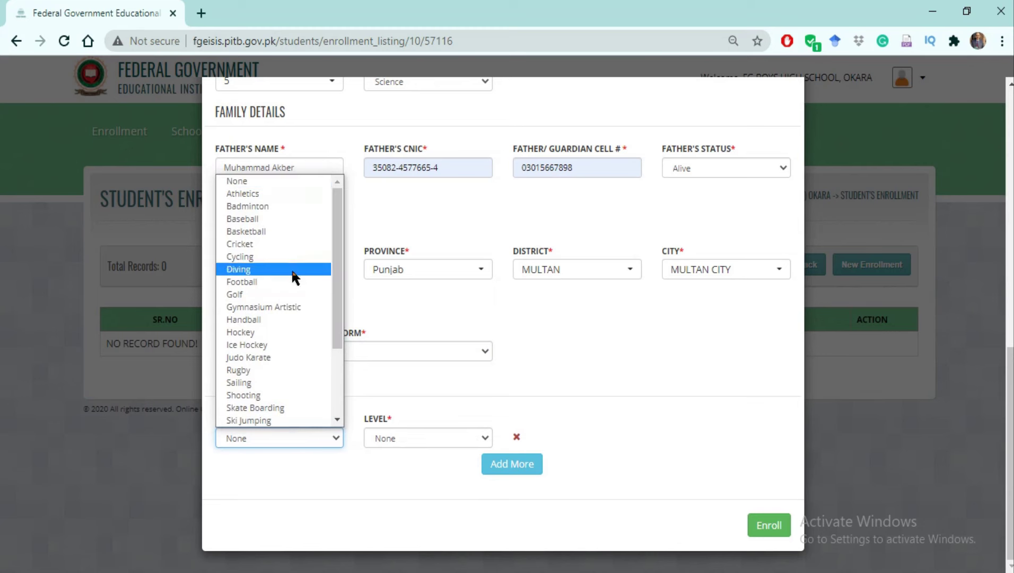
pyautogui.click(244, 245)
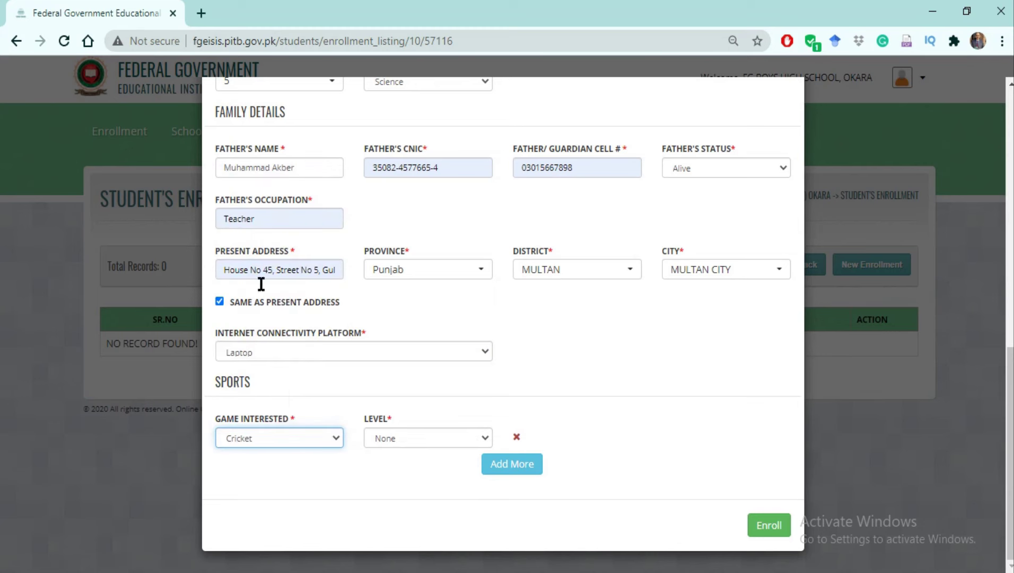
pyautogui.click(484, 435)
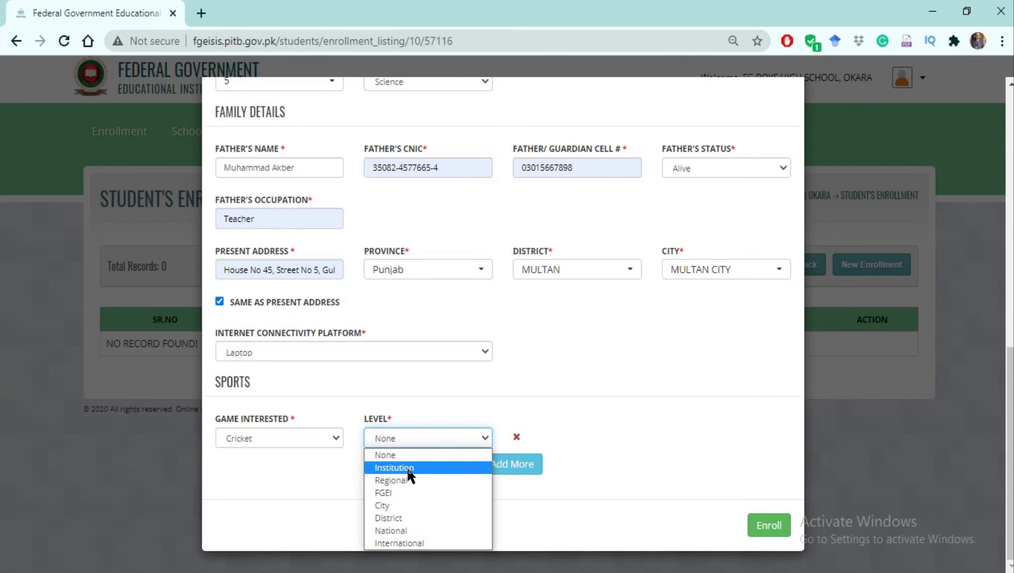
pyautogui.click(409, 468)
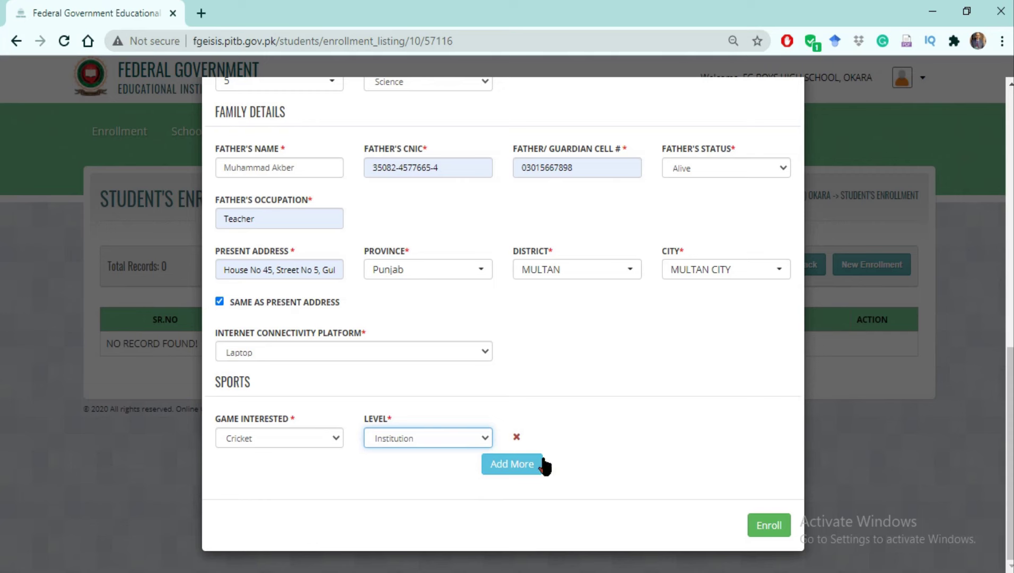
# Add a second sport row with Hockey at Regional level.
pyautogui.click(504, 467)
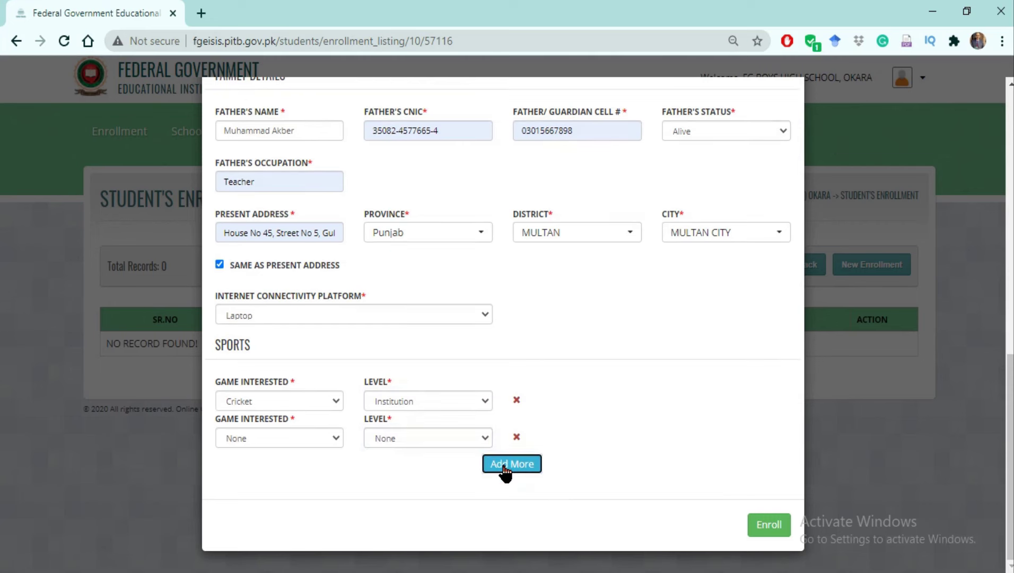
pyautogui.click(333, 439)
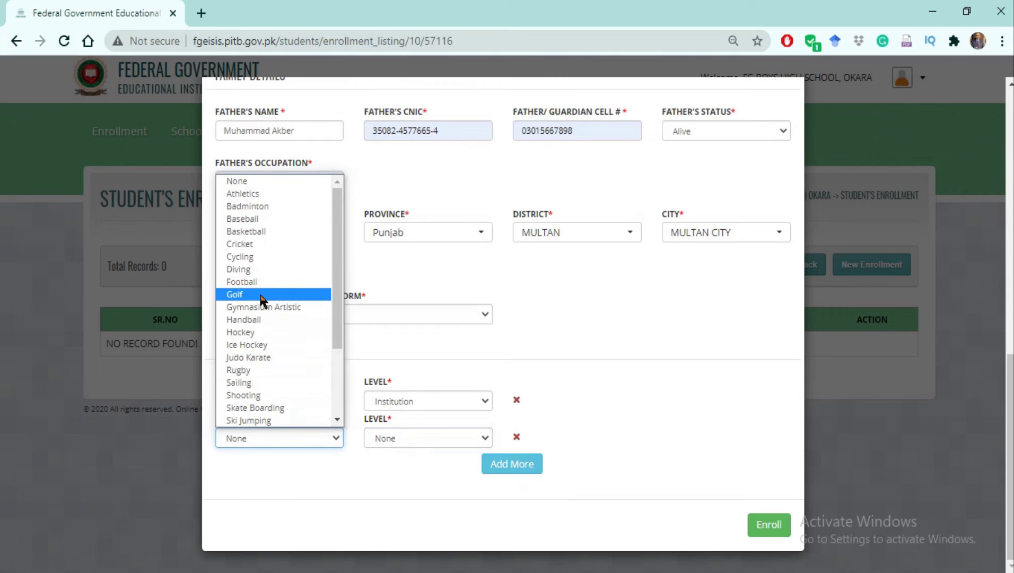
pyautogui.click(251, 332)
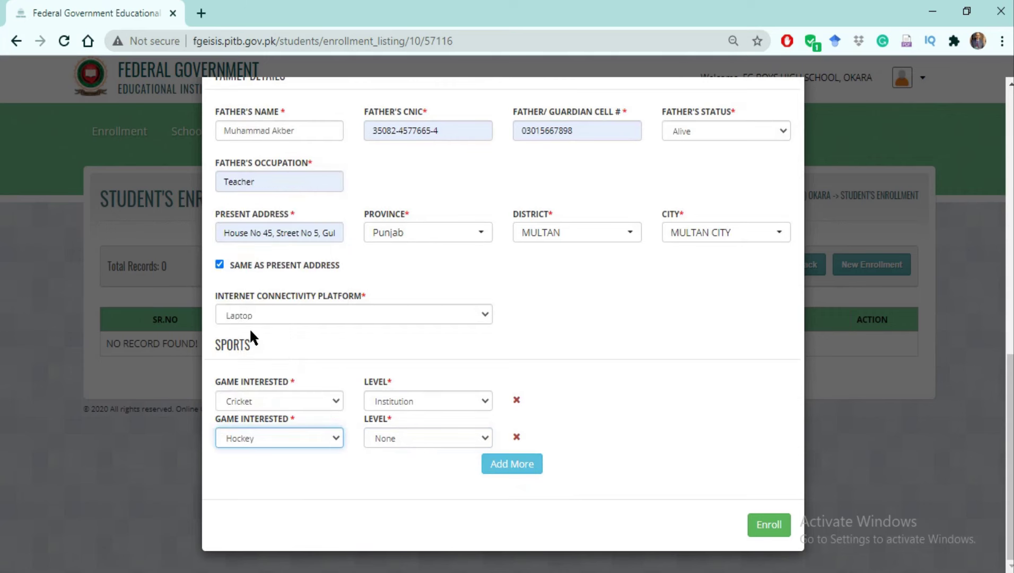
pyautogui.click(484, 439)
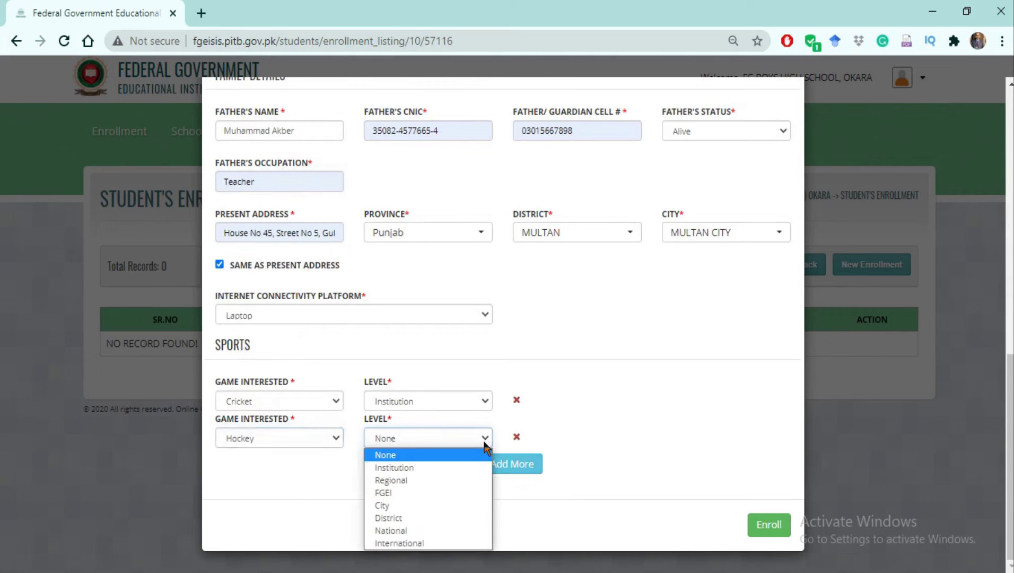
pyautogui.click(462, 483)
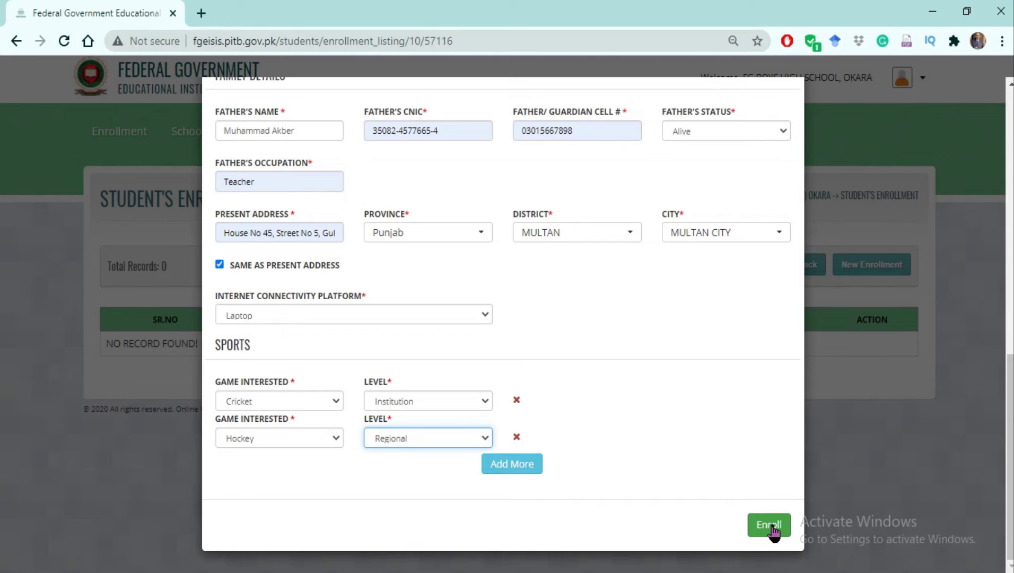
# Submit the enrollment so the student appears in the 9 (E) listing with roll number 5.
pyautogui.click(773, 526)
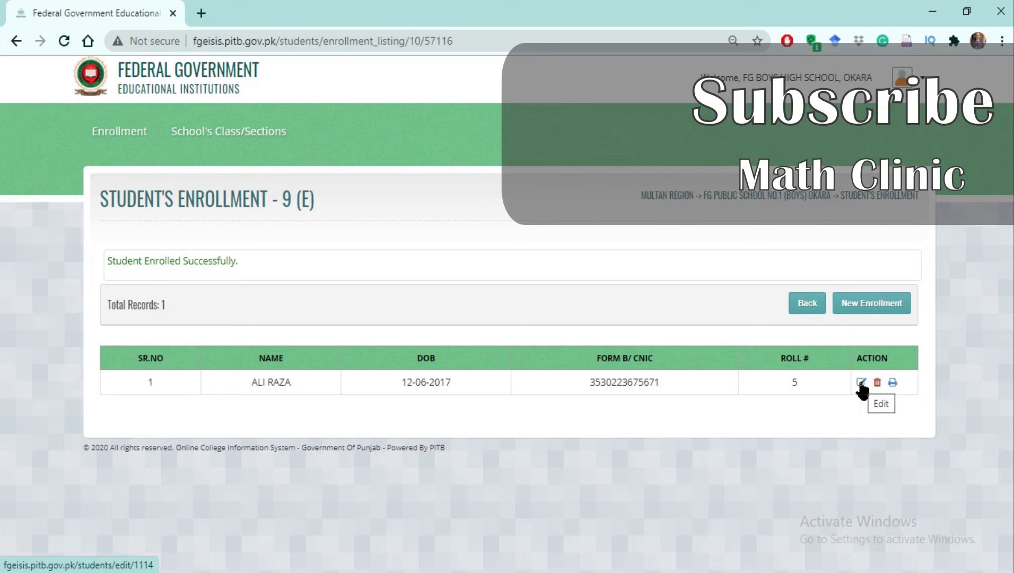
pyautogui.click(861, 383)
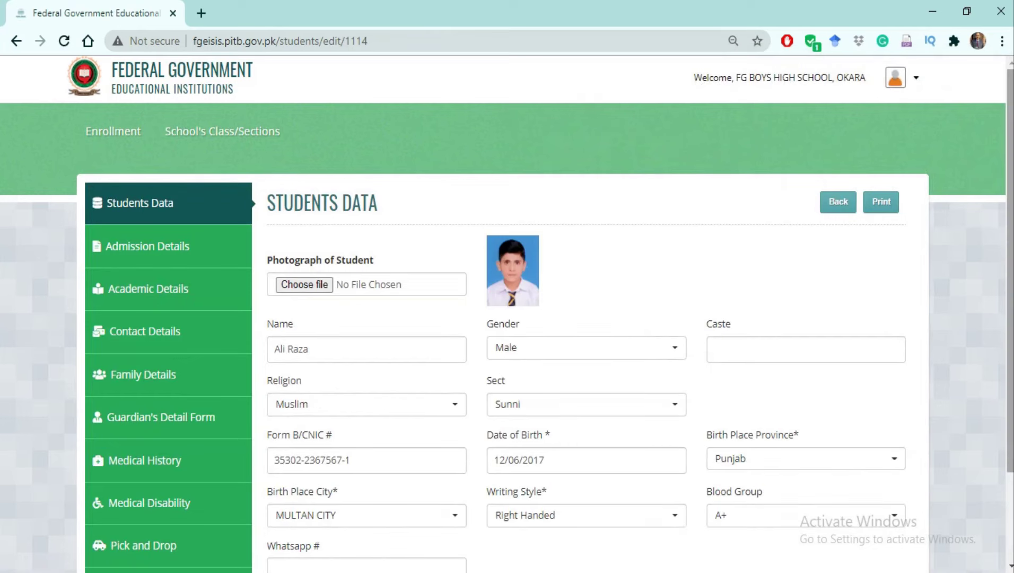
pyautogui.scroll(-2, 508, 313)
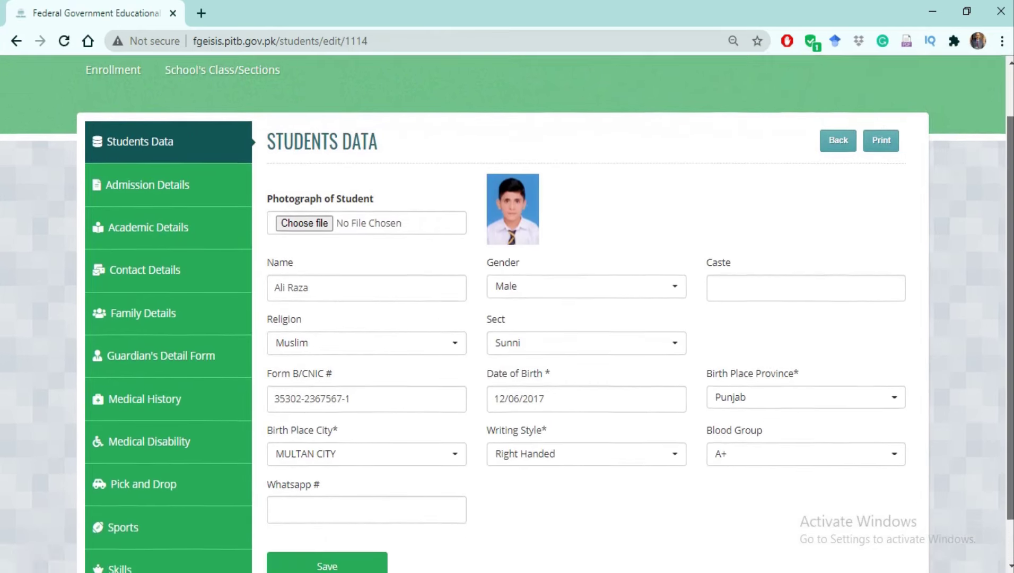
pyautogui.scroll(1, 507, 313)
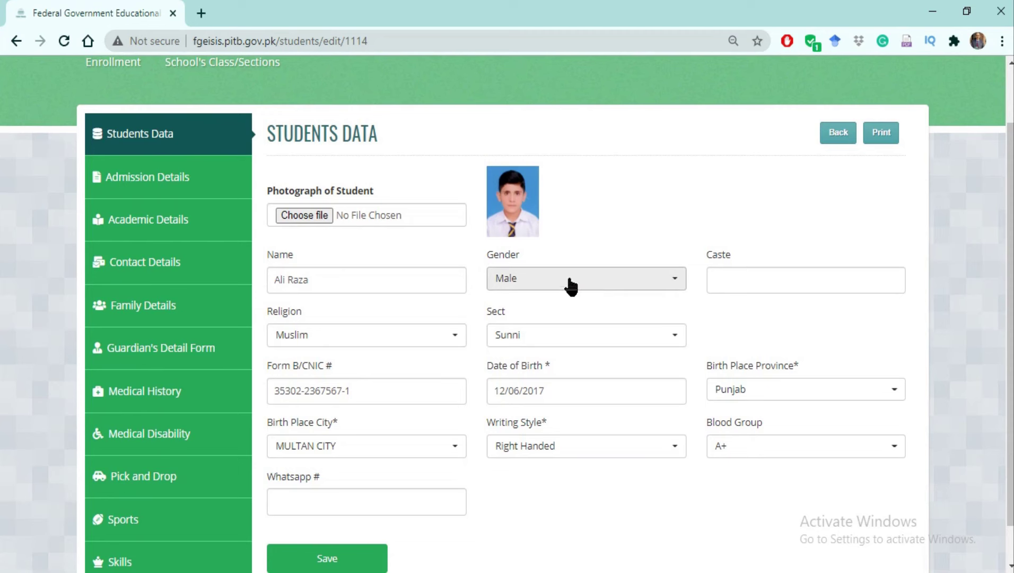
pyautogui.click(730, 280)
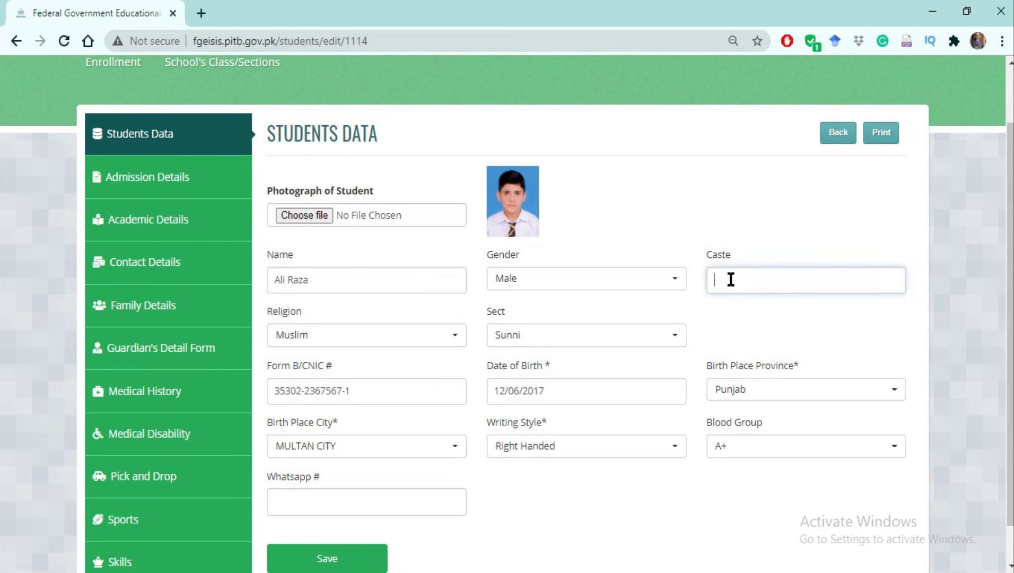
pyautogui.write('Malk')
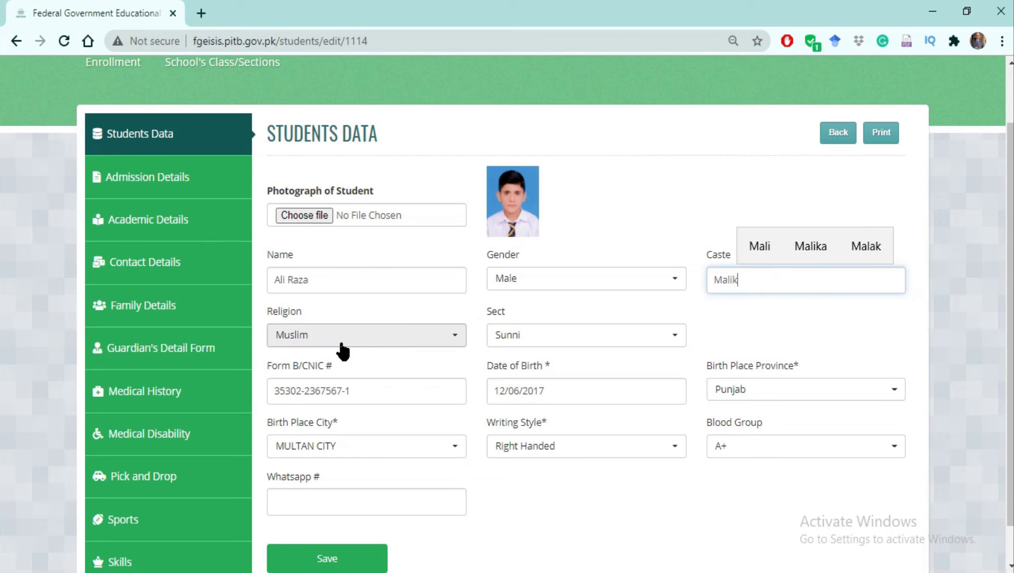
pyautogui.click(457, 340)
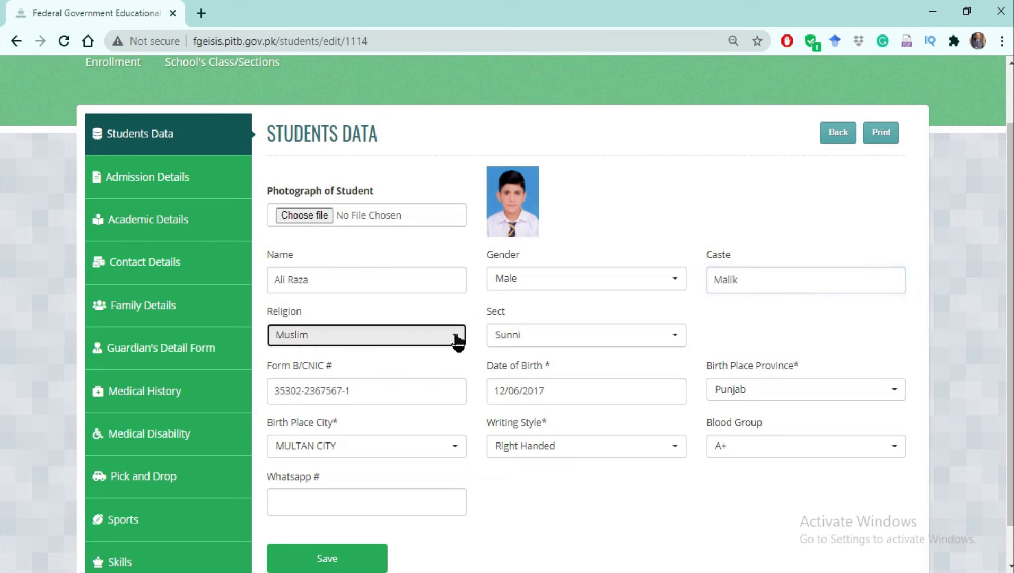
pyautogui.click(366, 406)
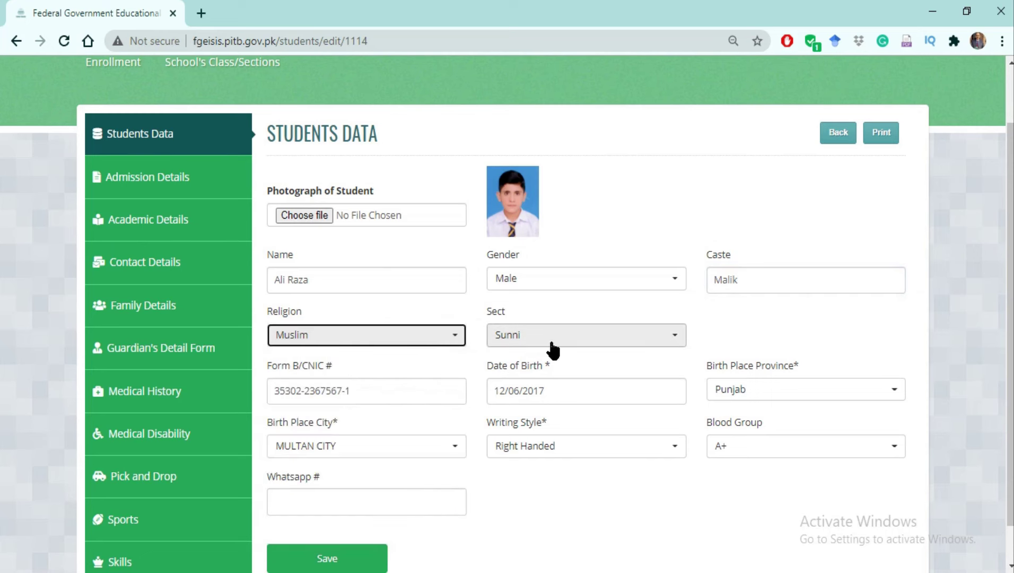
pyautogui.click(677, 340)
pyautogui.click(676, 340)
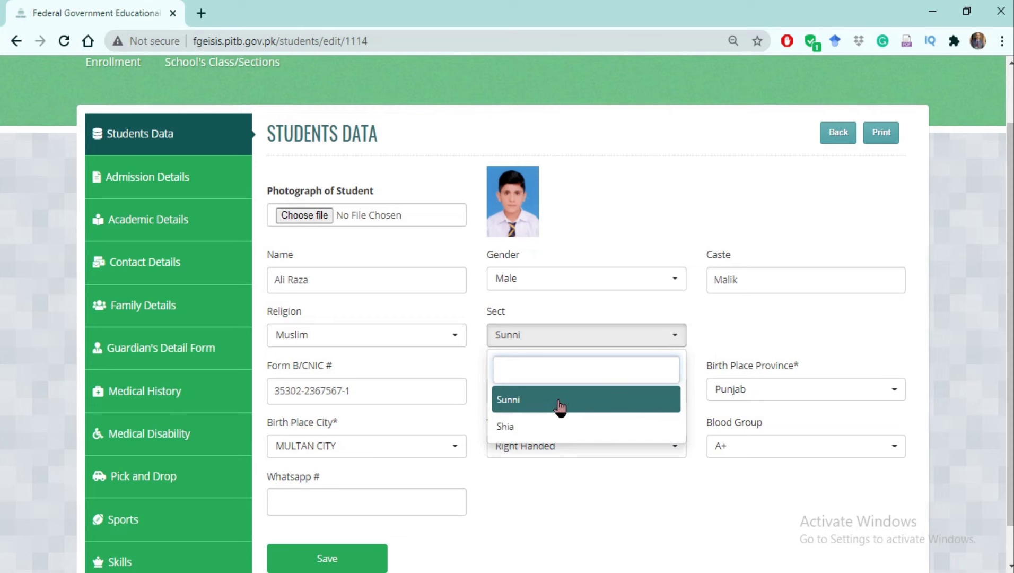
pyautogui.click(562, 402)
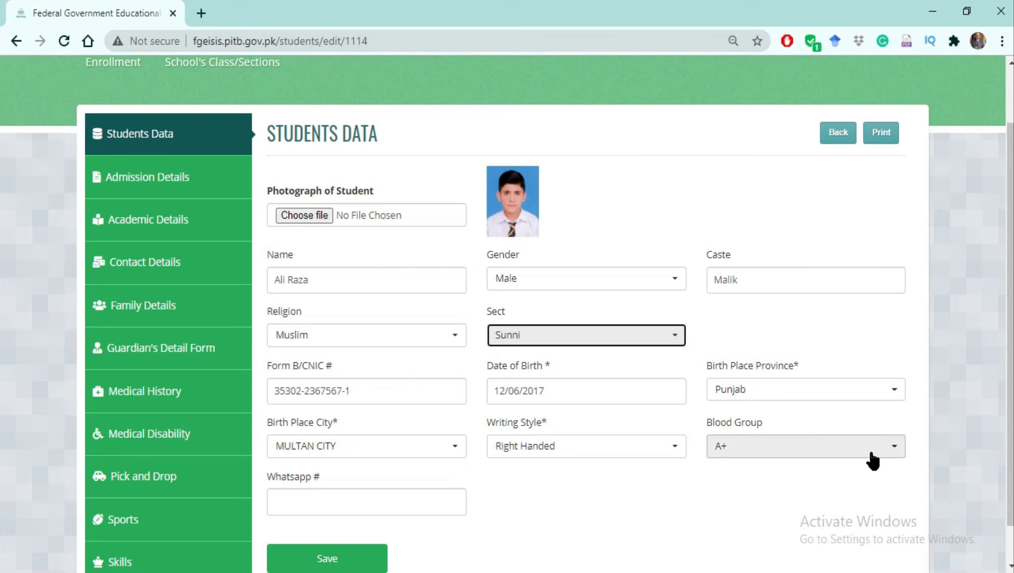
# Set the blood group to B+, enter the student's WhatsApp number, and save the student data.
pyautogui.click(894, 448)
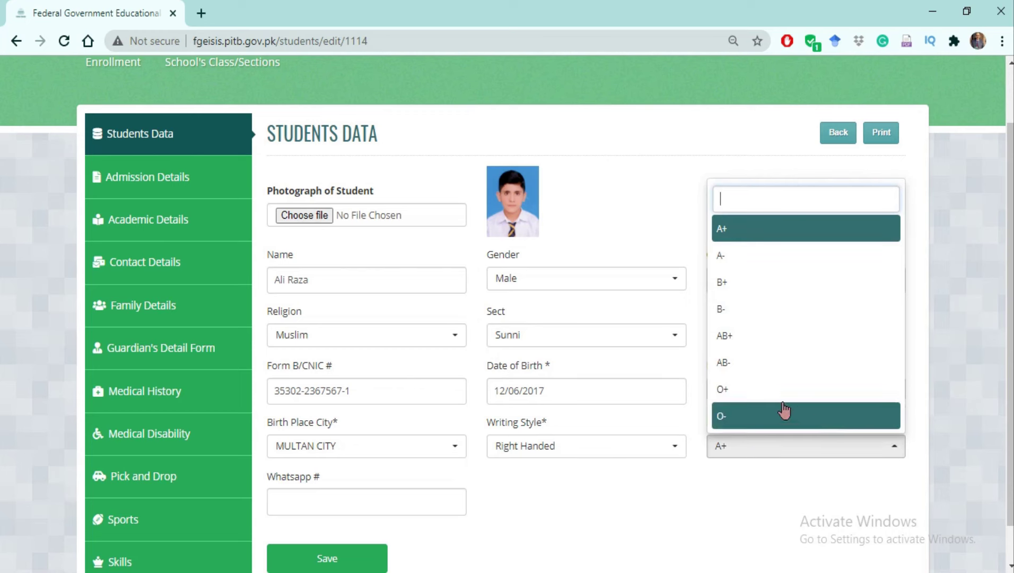
pyautogui.click(730, 287)
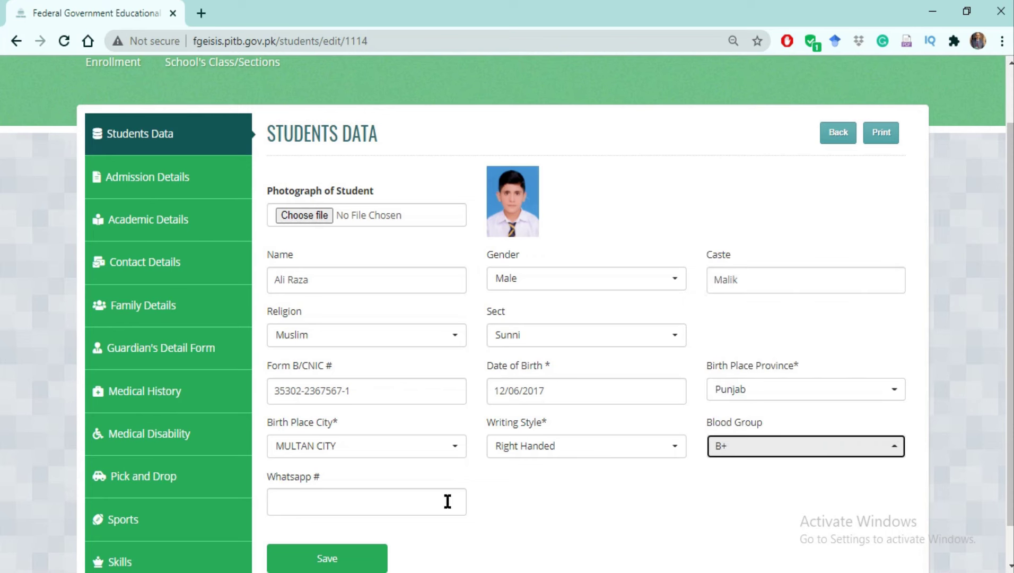
pyautogui.click(301, 502)
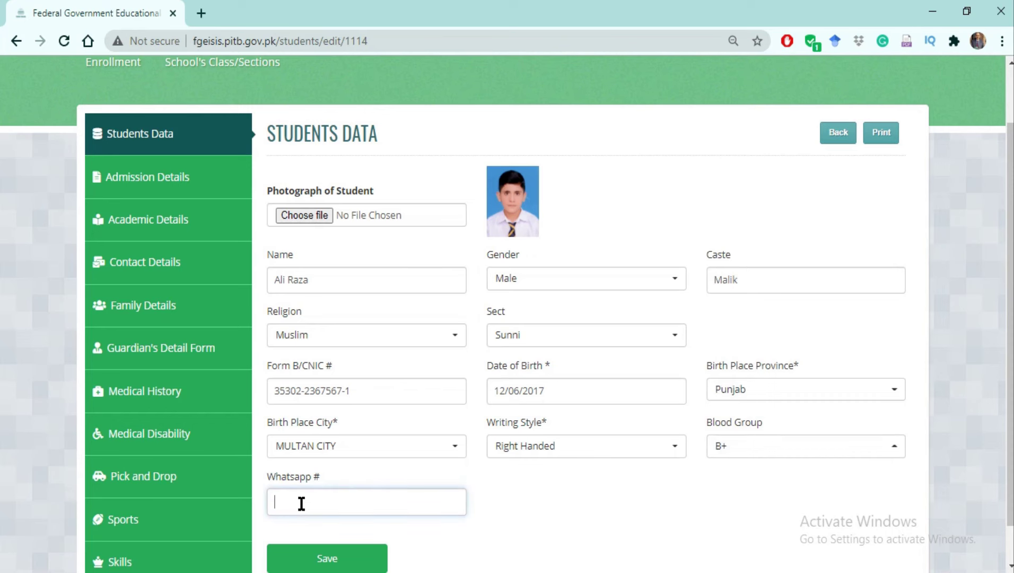
pyautogui.click(329, 560)
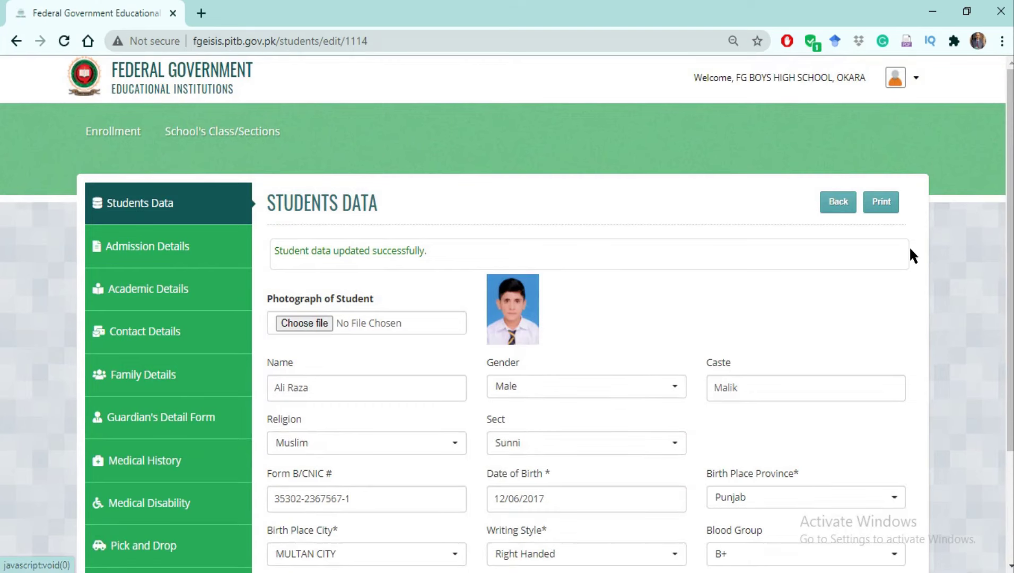
pyautogui.scroll(-1, 1010, 249)
pyautogui.scroll(-1, 1010, 250)
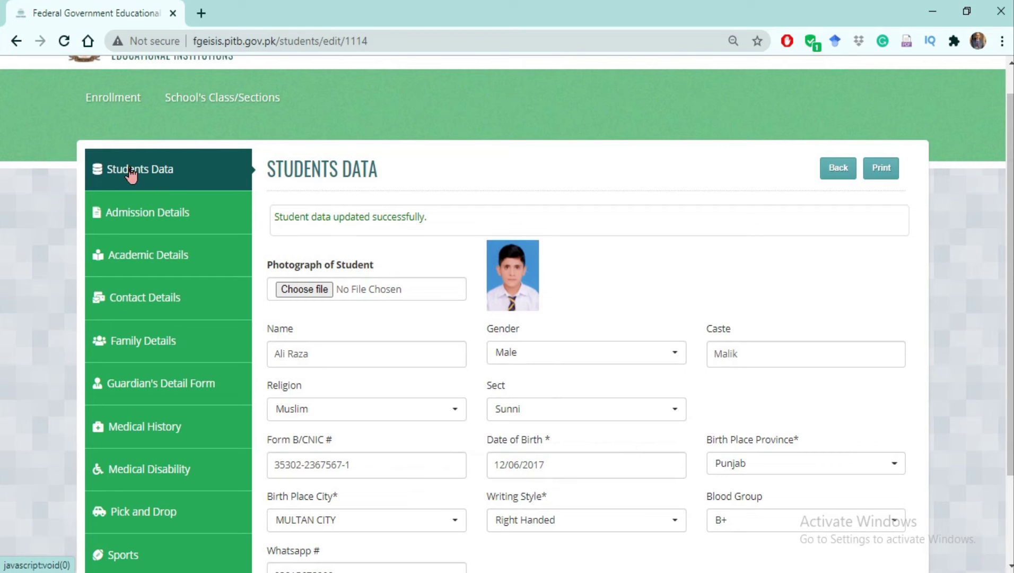
pyautogui.click(129, 220)
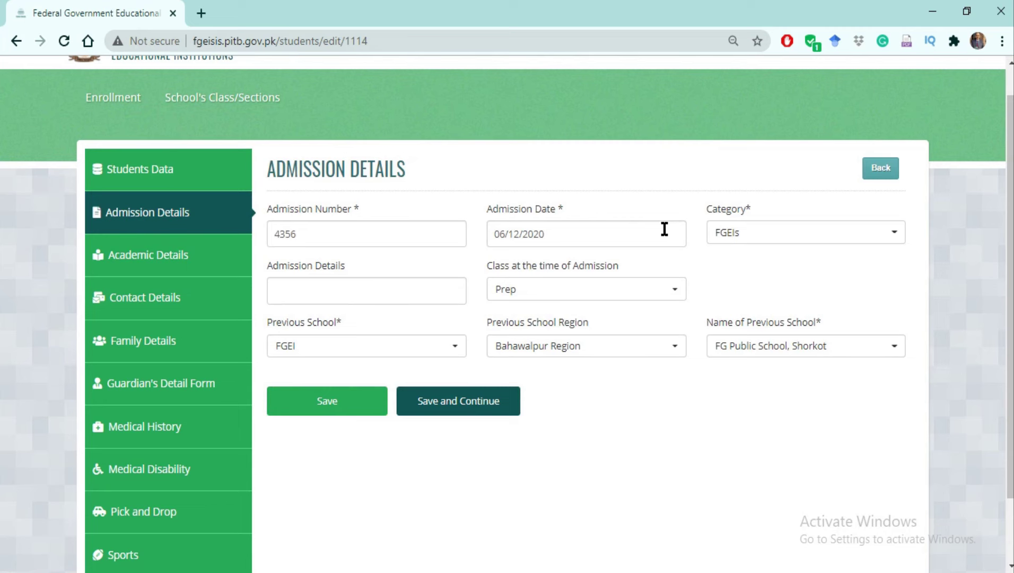
# Set the class at the time of admission to 5.
pyautogui.click(315, 294)
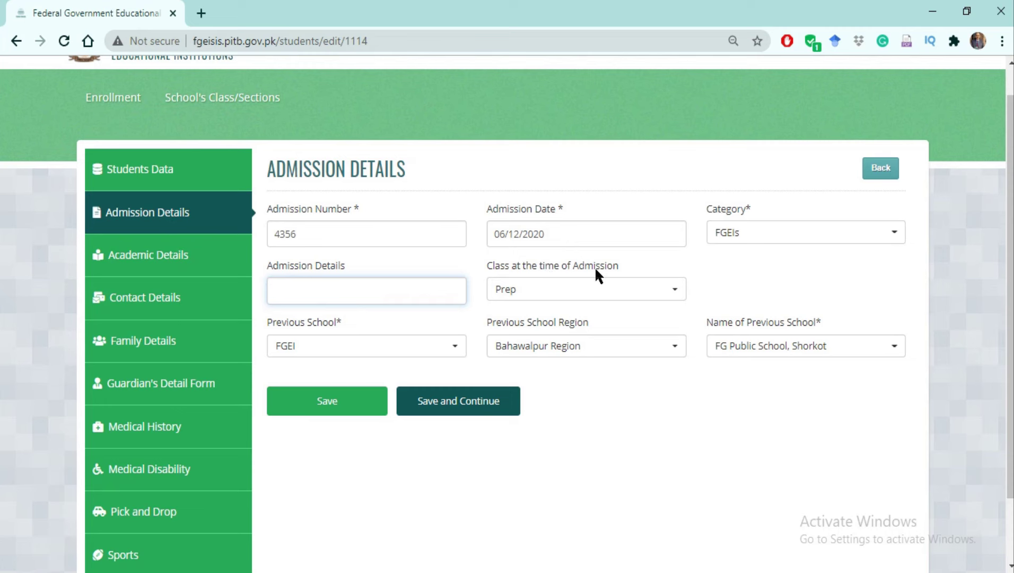
pyautogui.click(676, 292)
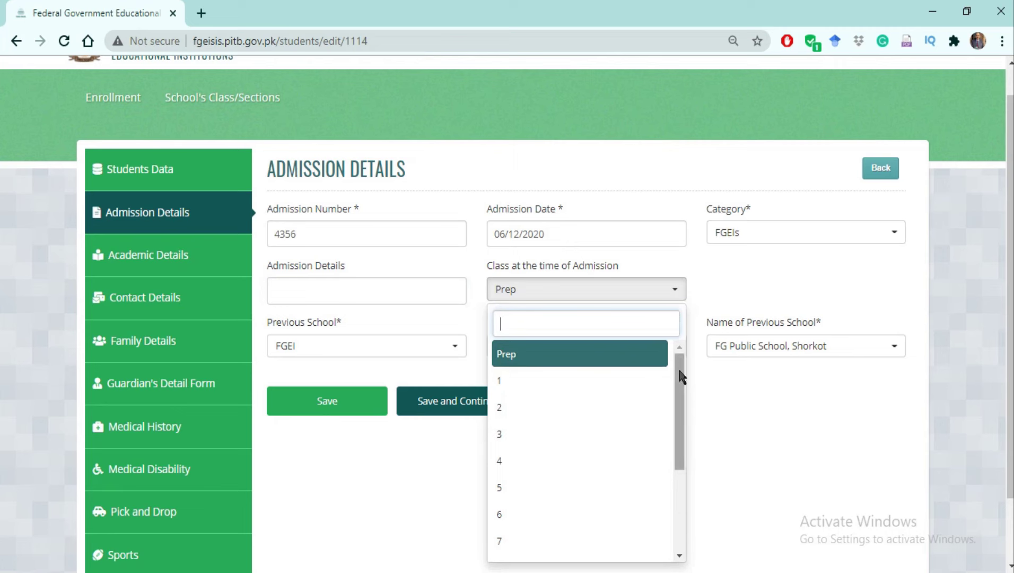
pyautogui.moveTo(679, 377); pyautogui.dragTo(684, 399)
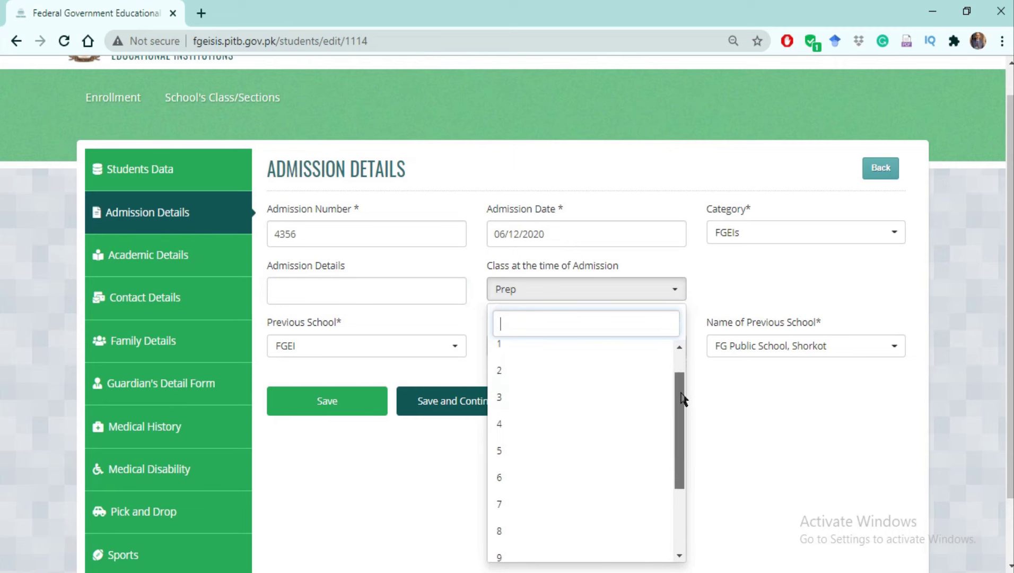
pyautogui.click(530, 457)
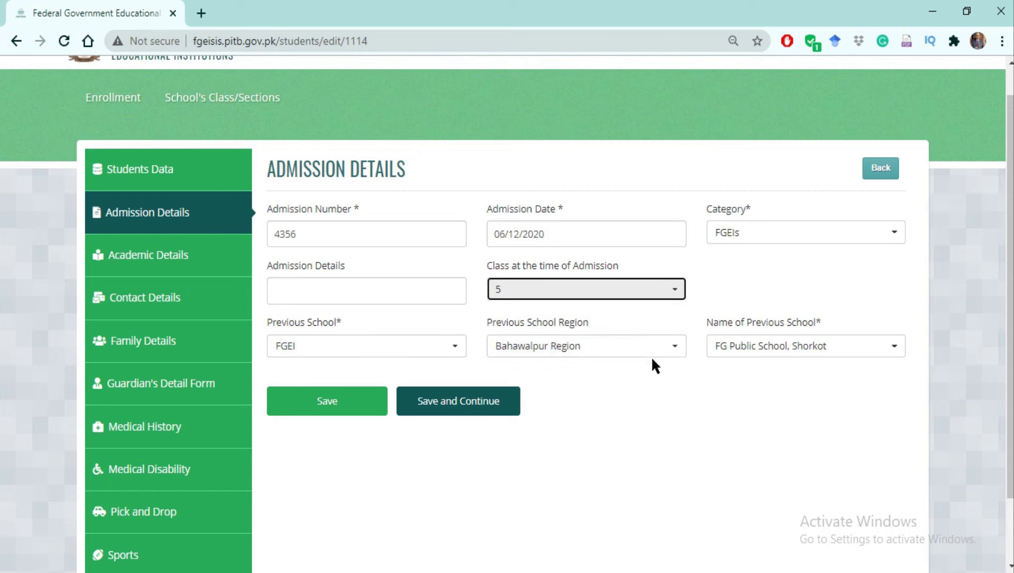
# Choose Multan Region as the previous school region and save the admission details.
pyautogui.click(674, 352)
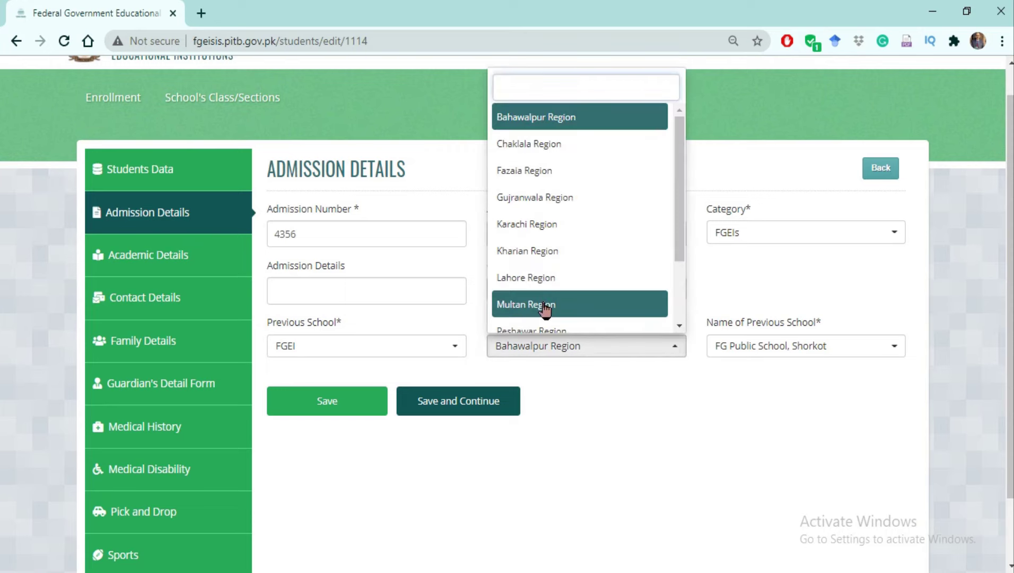
pyautogui.click(544, 303)
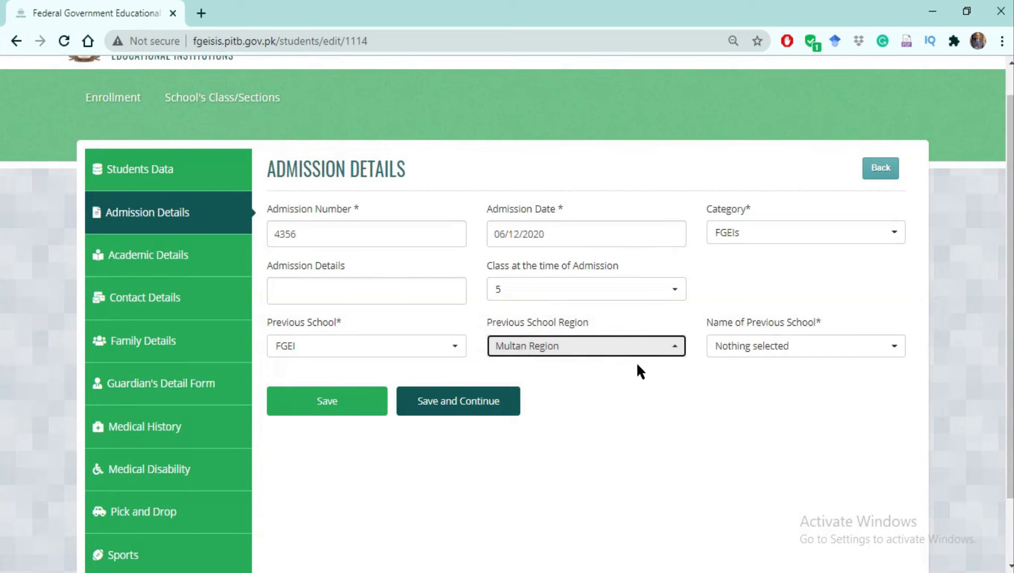
pyautogui.click(897, 351)
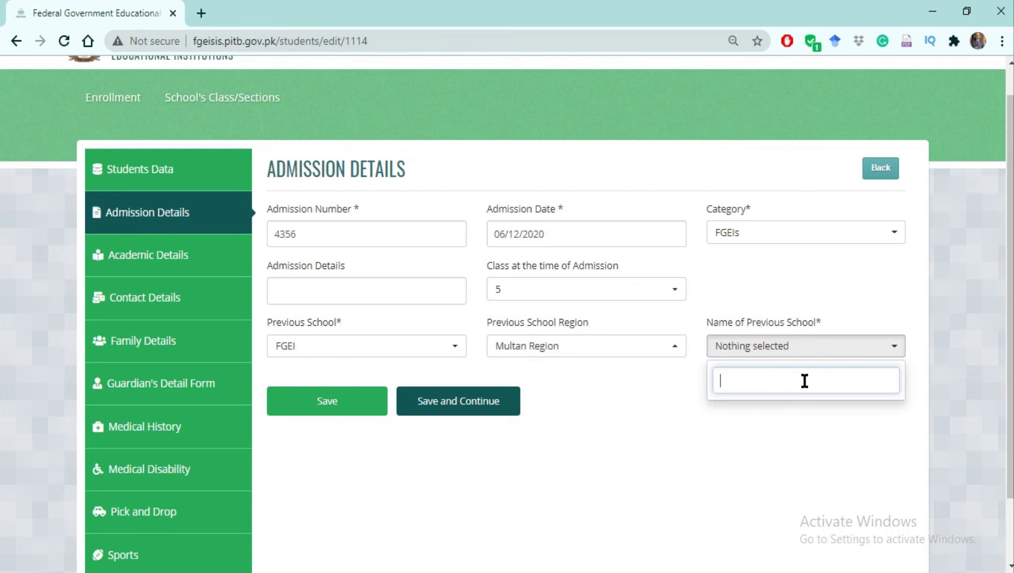
pyautogui.write('FG Public School multan')
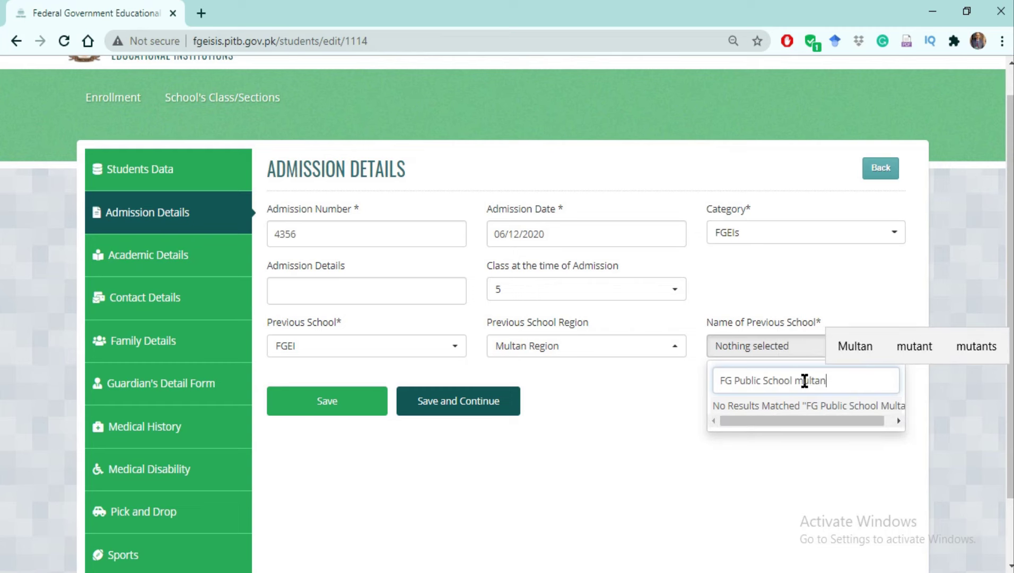
pyautogui.click(669, 395)
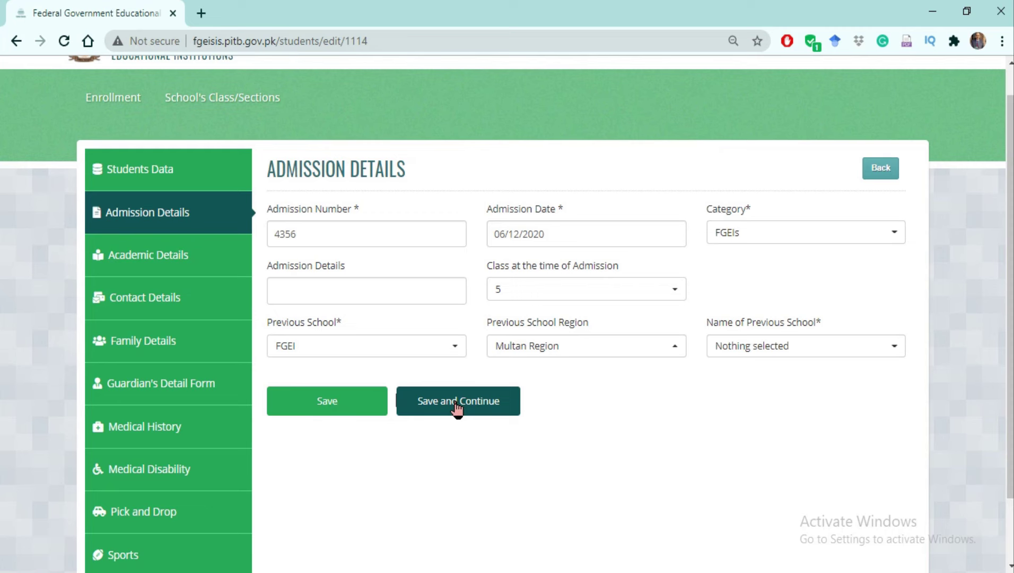
pyautogui.click(327, 410)
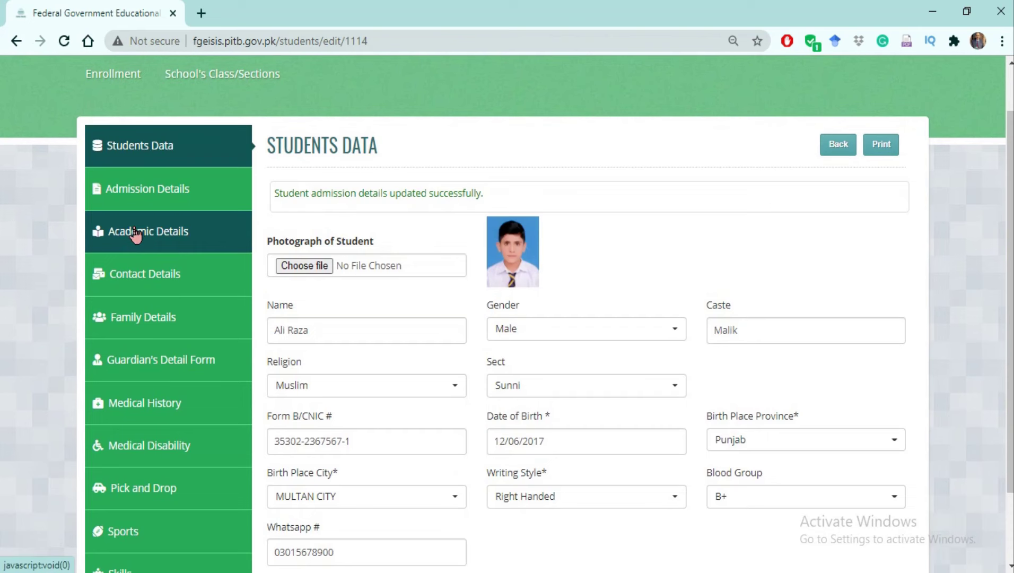
# Keep Jinnah House as the house and save the academic details for section E, roll 5, Science.
pyautogui.click(135, 232)
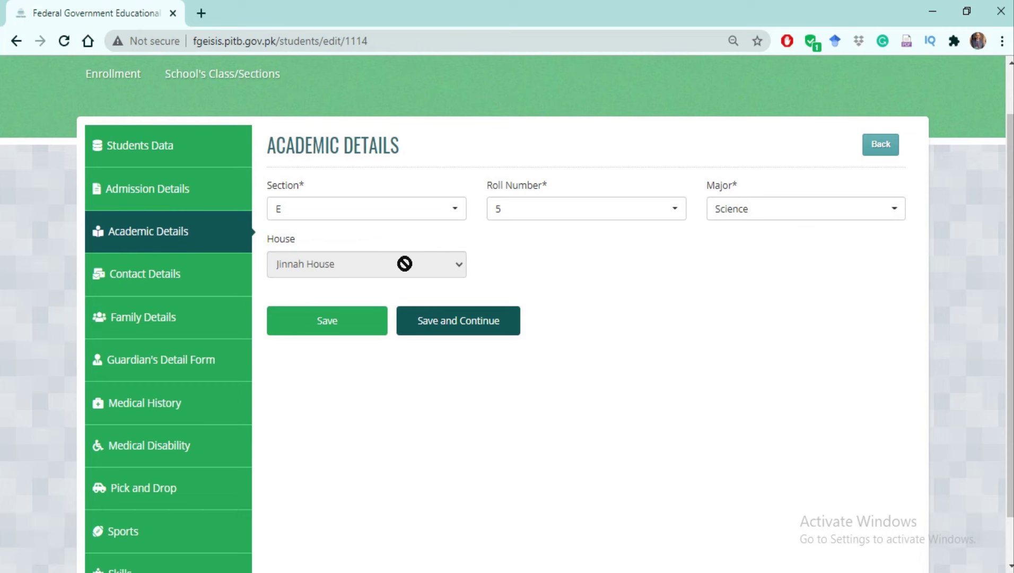
pyautogui.click(324, 262)
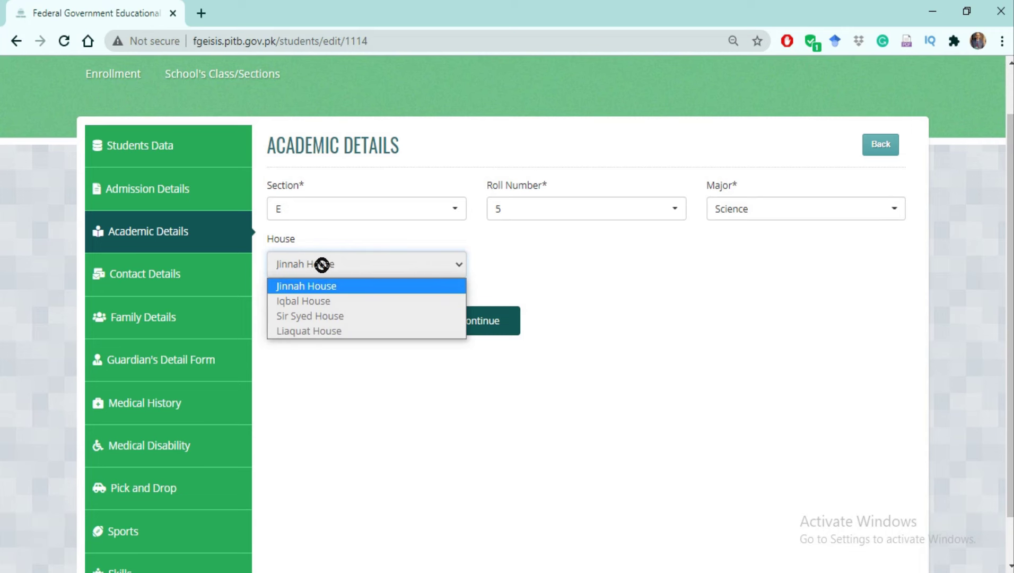
pyautogui.click(309, 290)
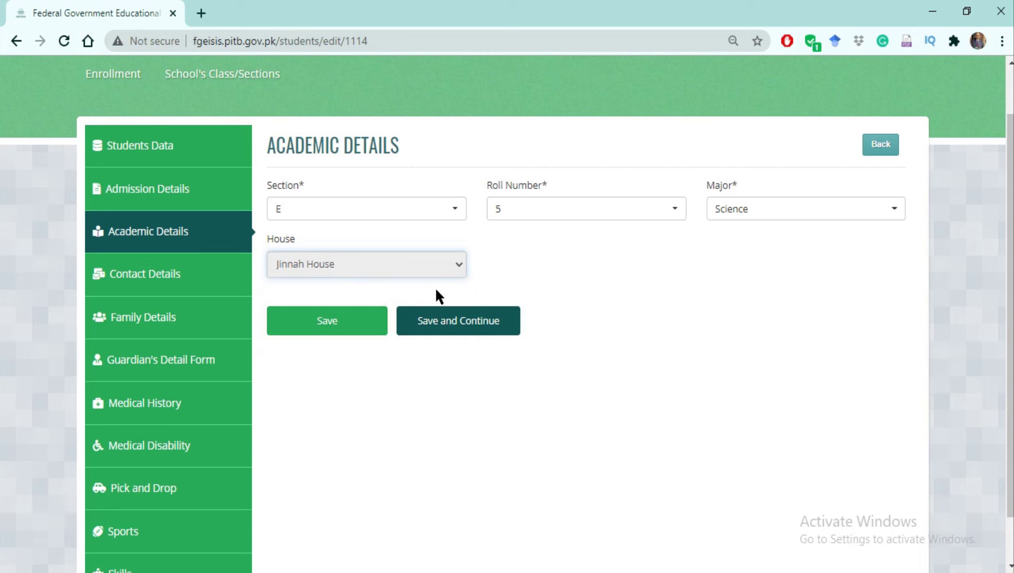
pyautogui.click(454, 325)
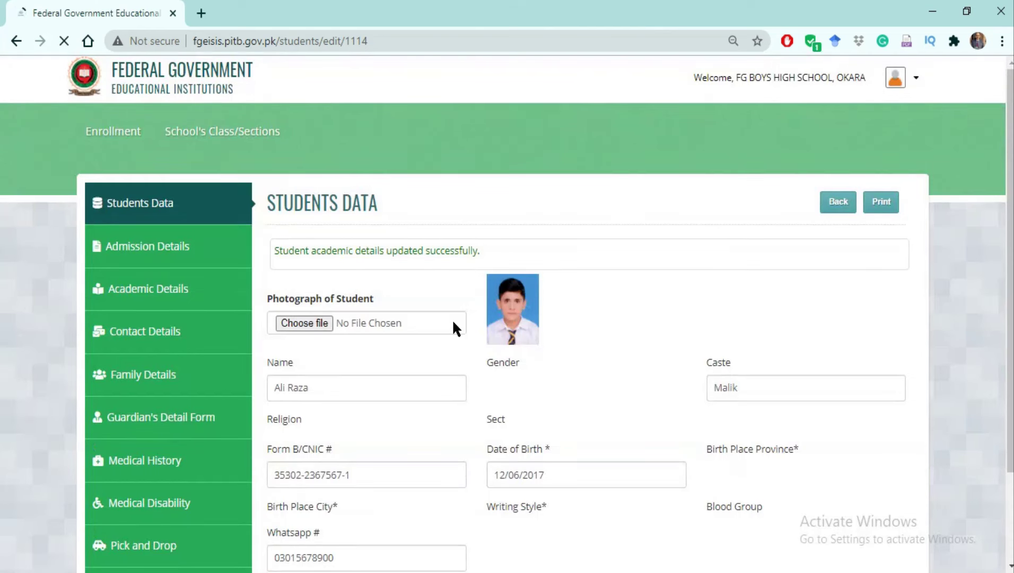
pyautogui.click(138, 337)
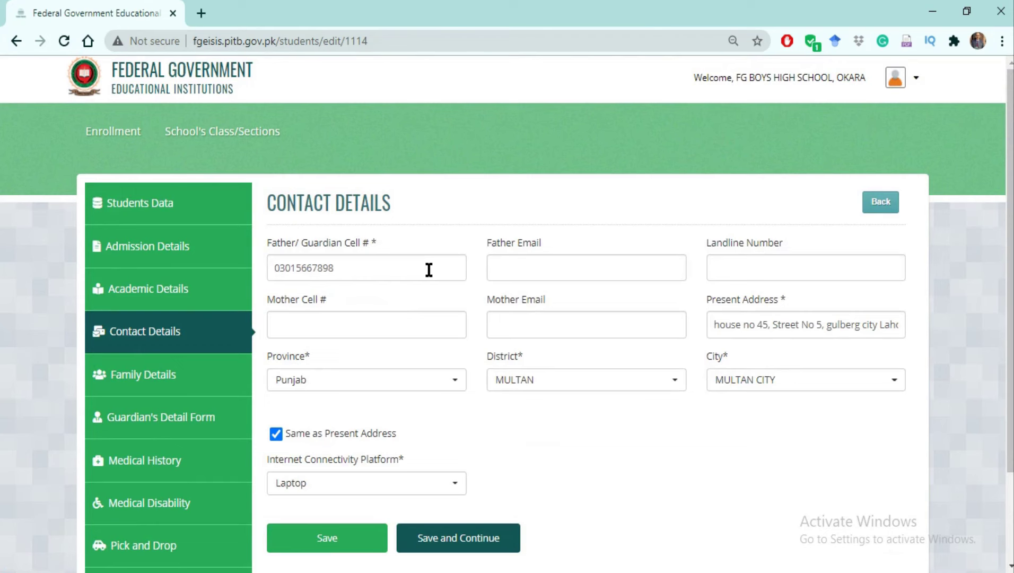
# Enter the father's e-mail address and the landline number in the contact details.
pyautogui.click(521, 267)
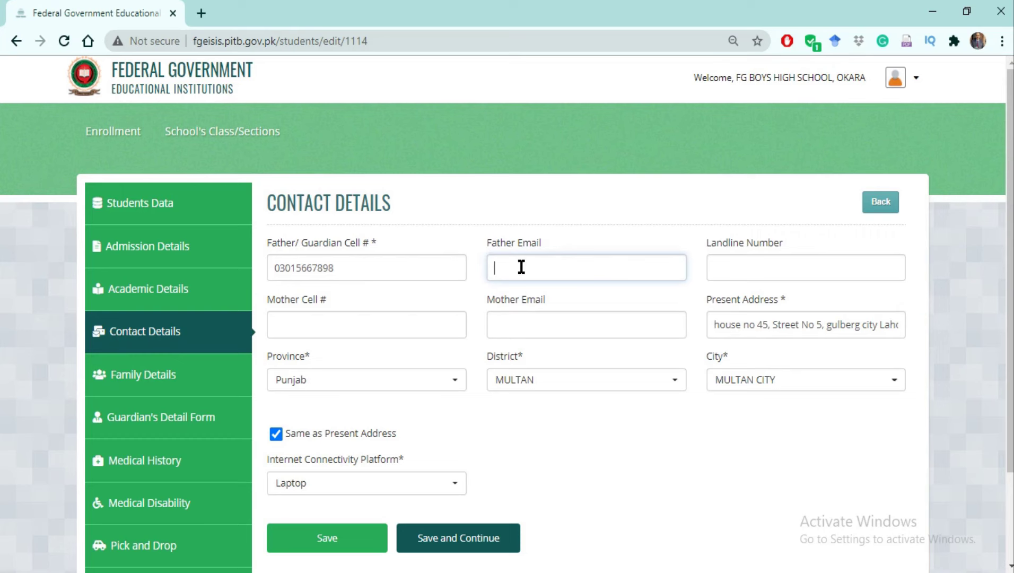
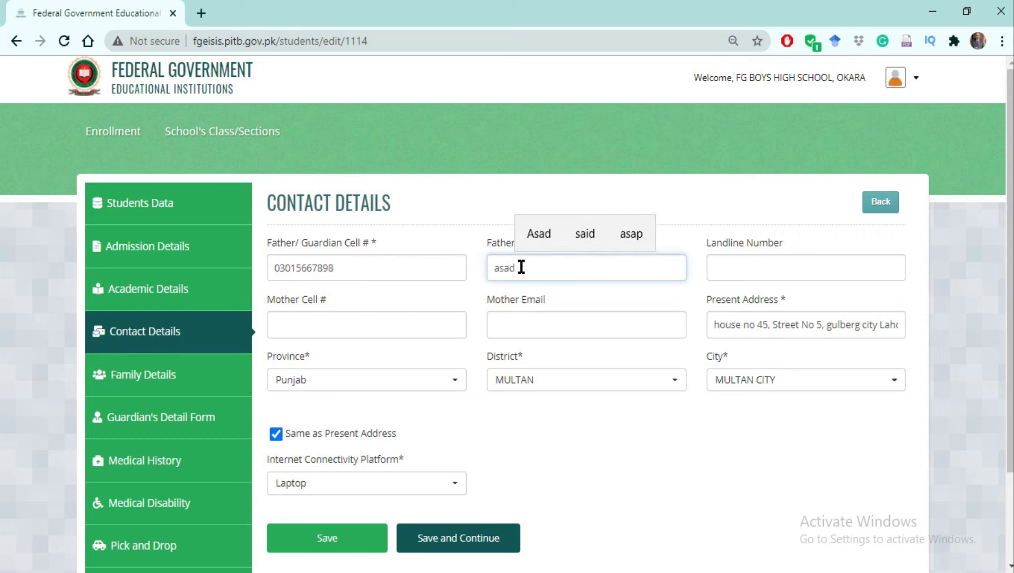
pyautogui.click(752, 269)
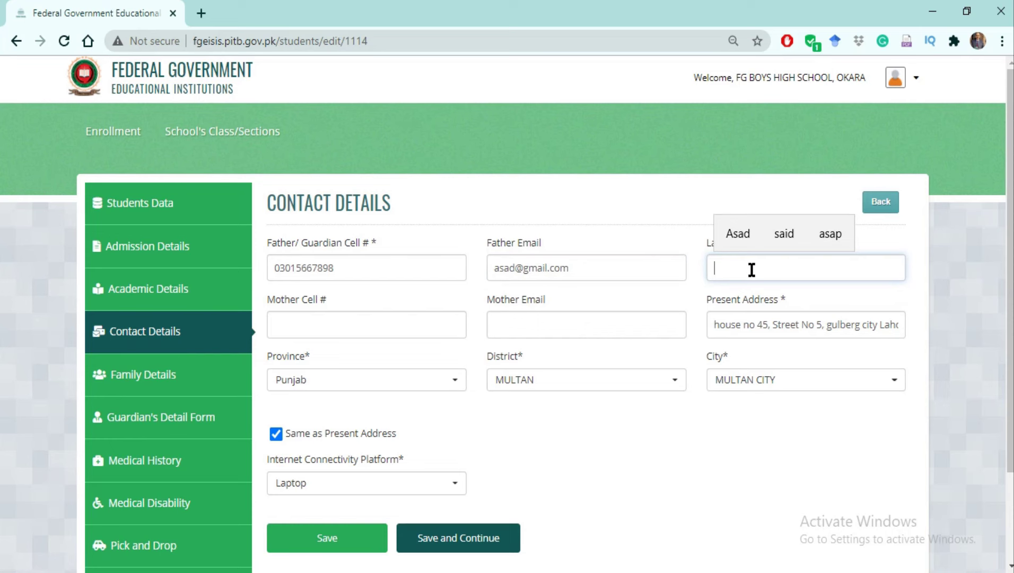
pyautogui.write('004')
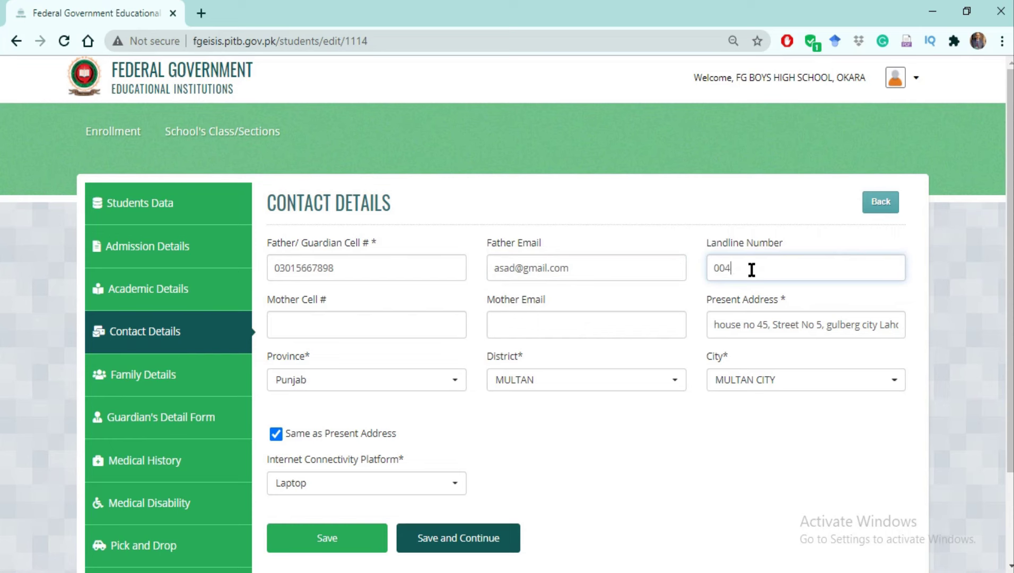
pyautogui.press('BackSpace')
pyautogui.press('BackSpace')
pyautogui.press('BackSpace')
pyautogui.click(322, 325)
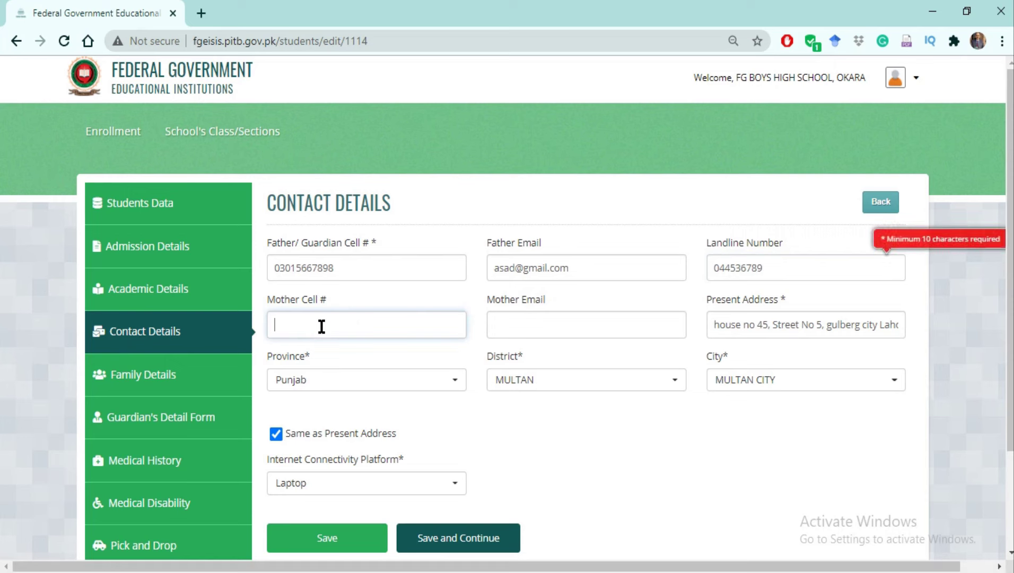
pyautogui.click(769, 267)
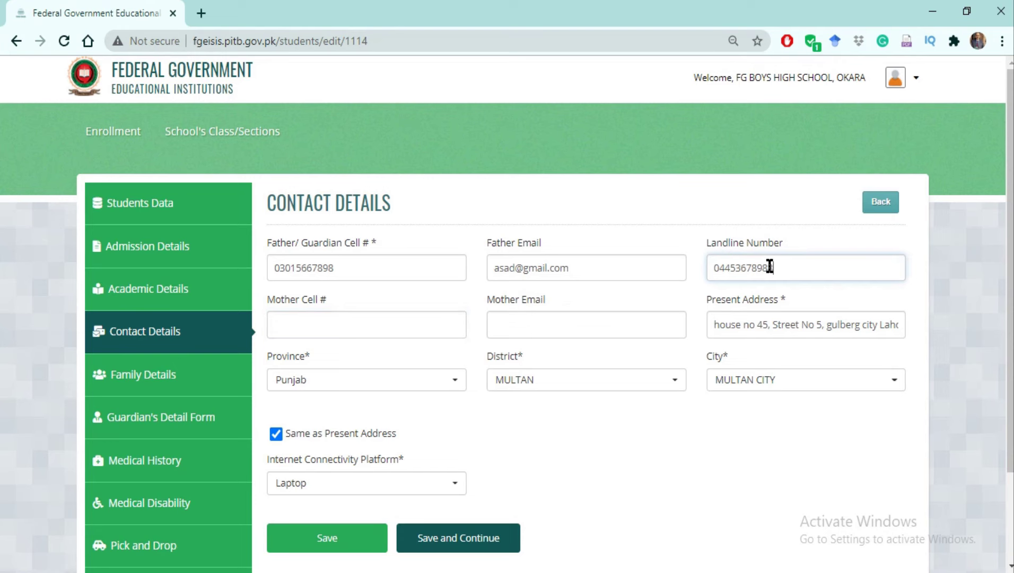
# Complete the landline number, add the mother's cell number and e-mail, and save the contact details.
pyautogui.click(338, 322)
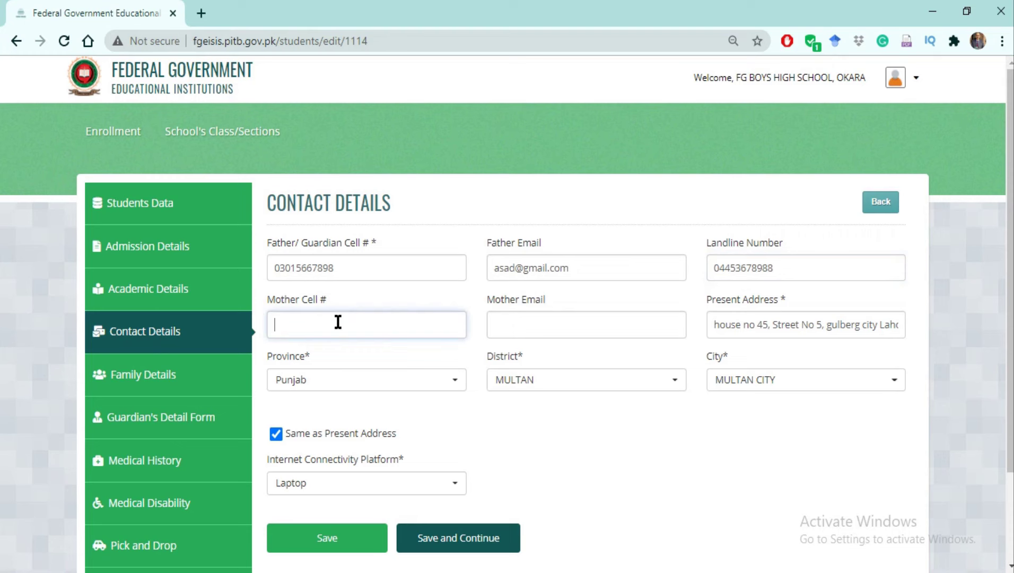
pyautogui.click(512, 324)
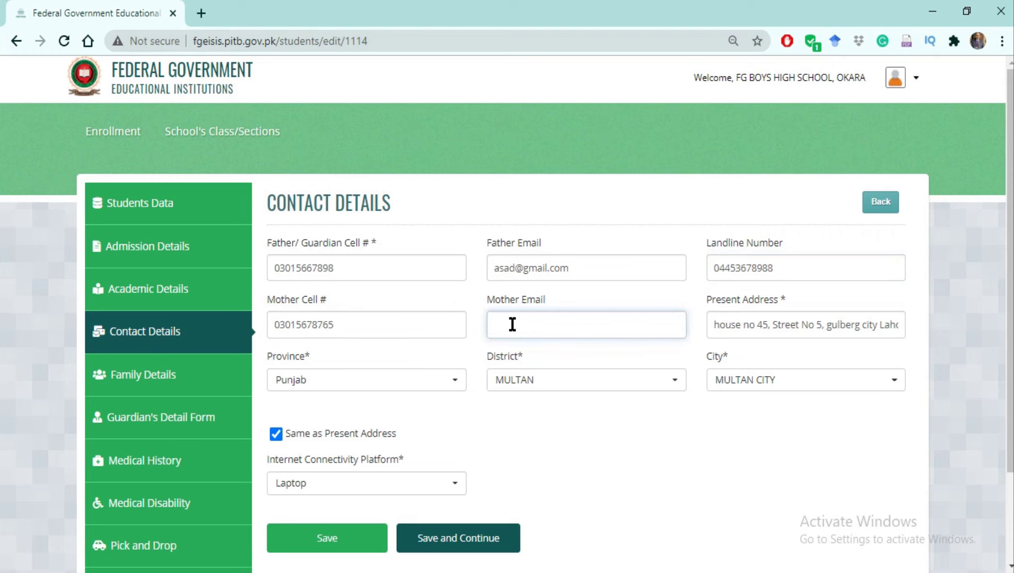
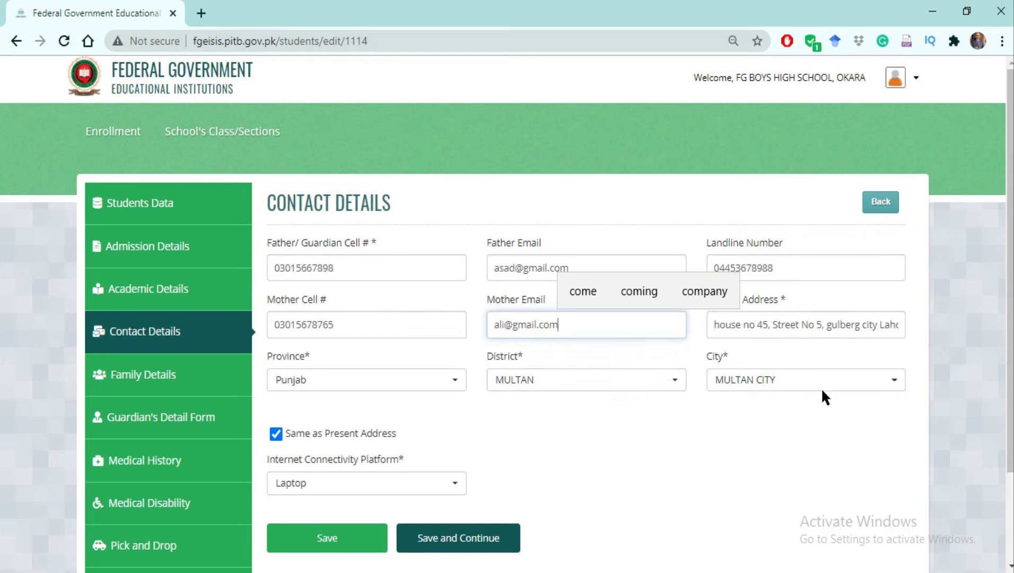
pyautogui.scroll(-2, 822, 392)
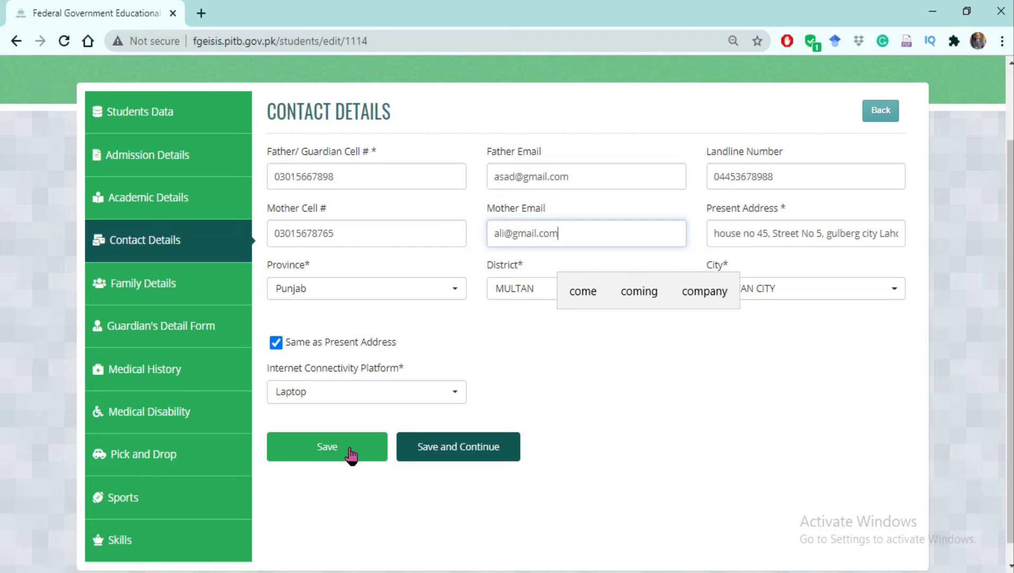
pyautogui.click(446, 447)
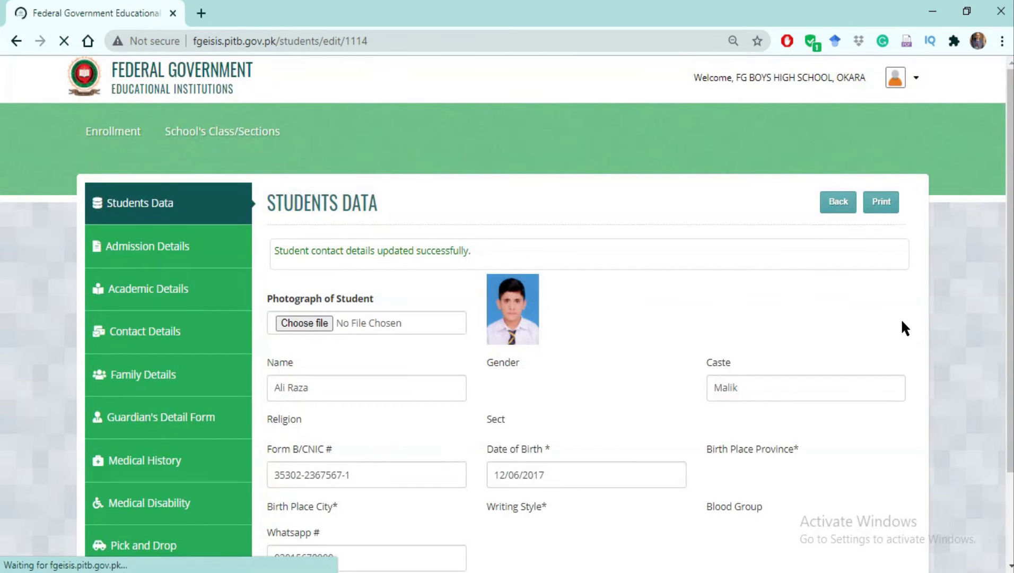
# Open Family Details and set the father's designation to SST.
pyautogui.scroll(-1, 530, 265)
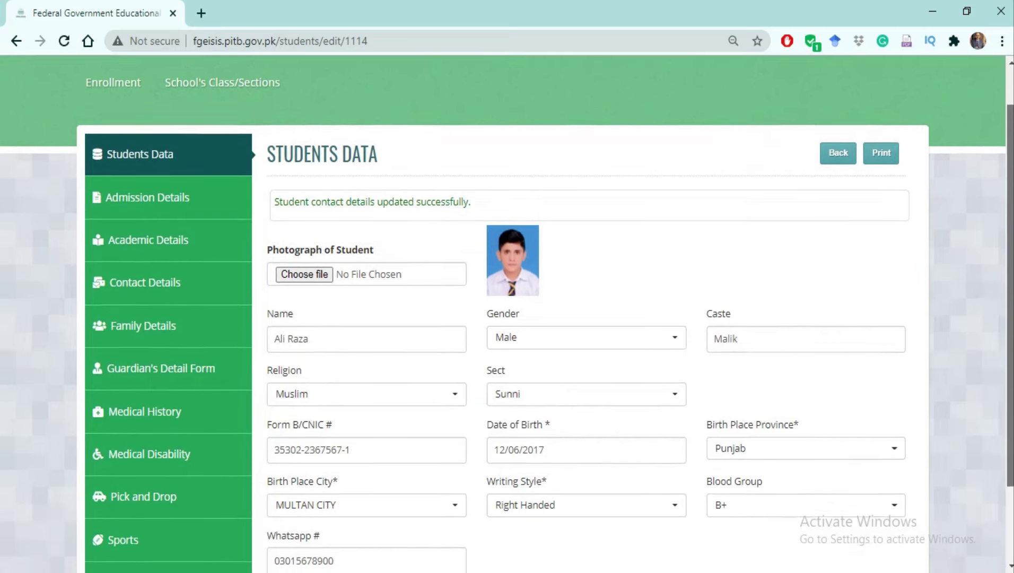
pyautogui.click(123, 319)
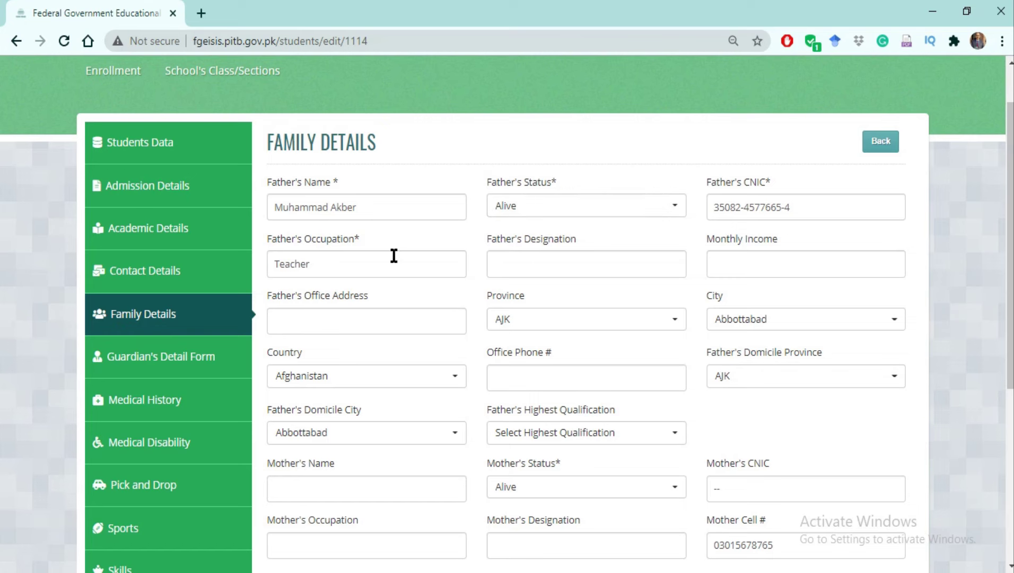
pyautogui.click(544, 267)
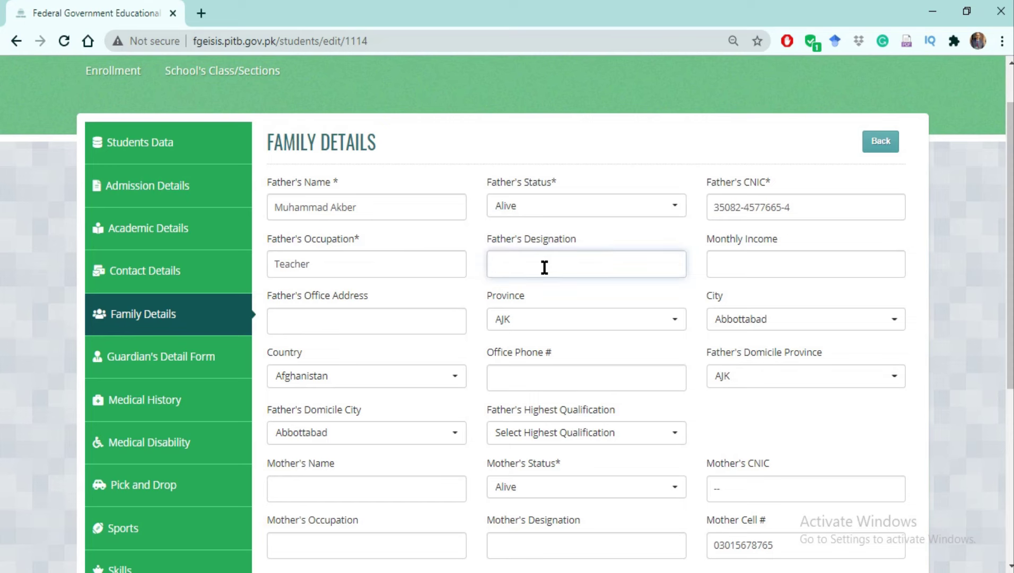
pyautogui.write('SST')
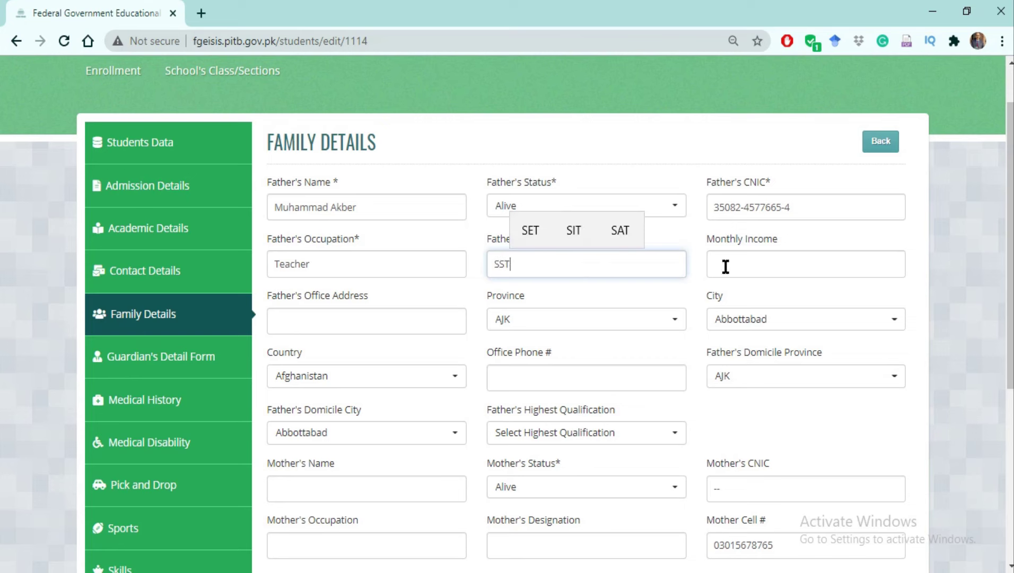
# Set the father's monthly income to 50000 and office address to 'FG School'.
pyautogui.click(755, 270)
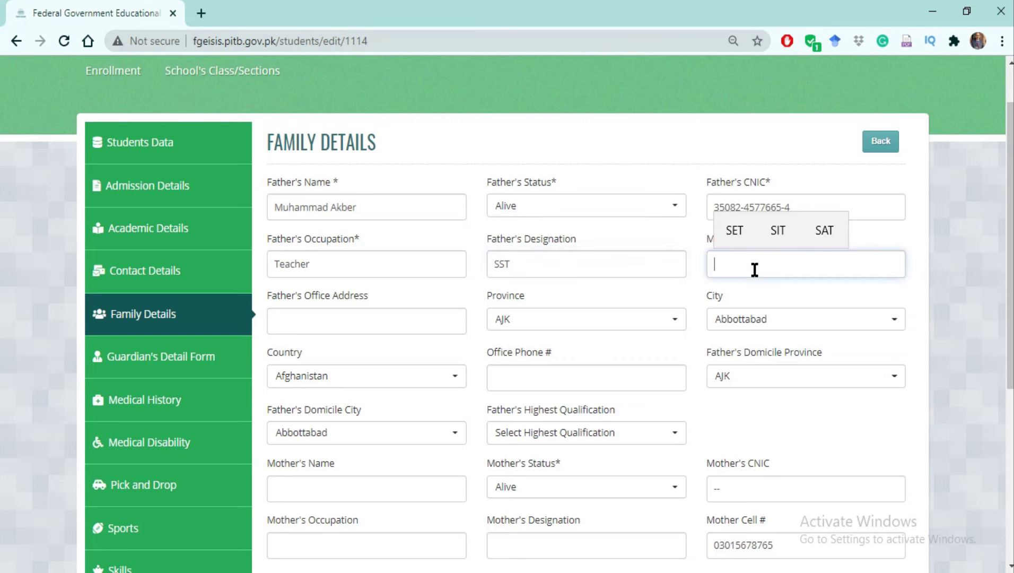
pyautogui.write('500')
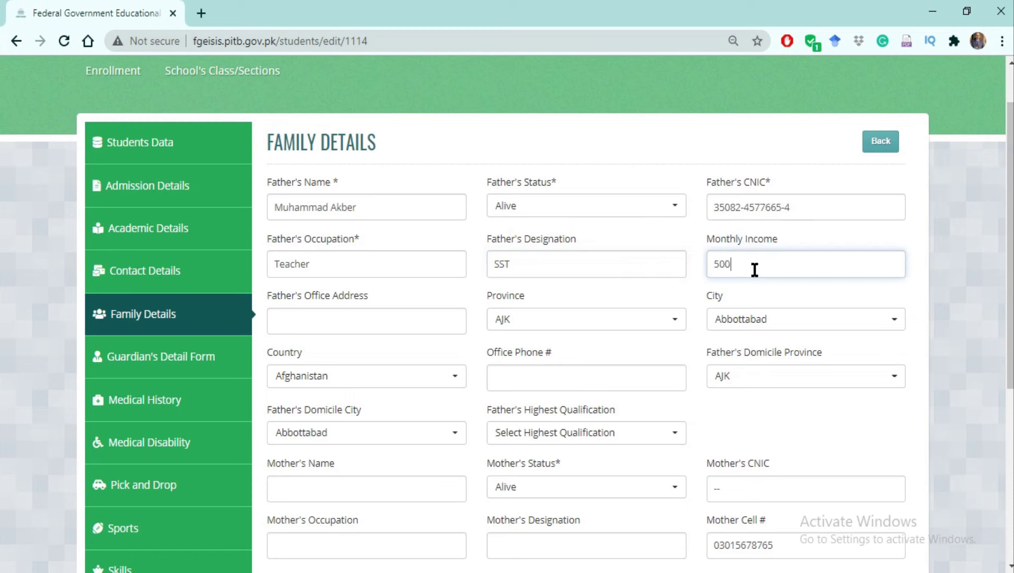
pyautogui.write('000')
pyautogui.press('BackSpace')
pyautogui.click(345, 327)
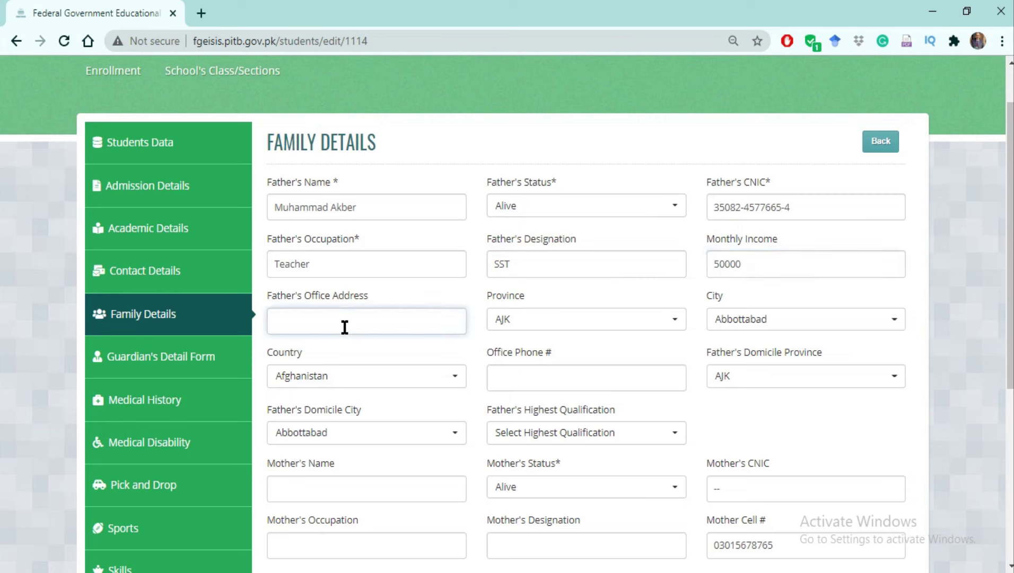
pyautogui.write('FG School')
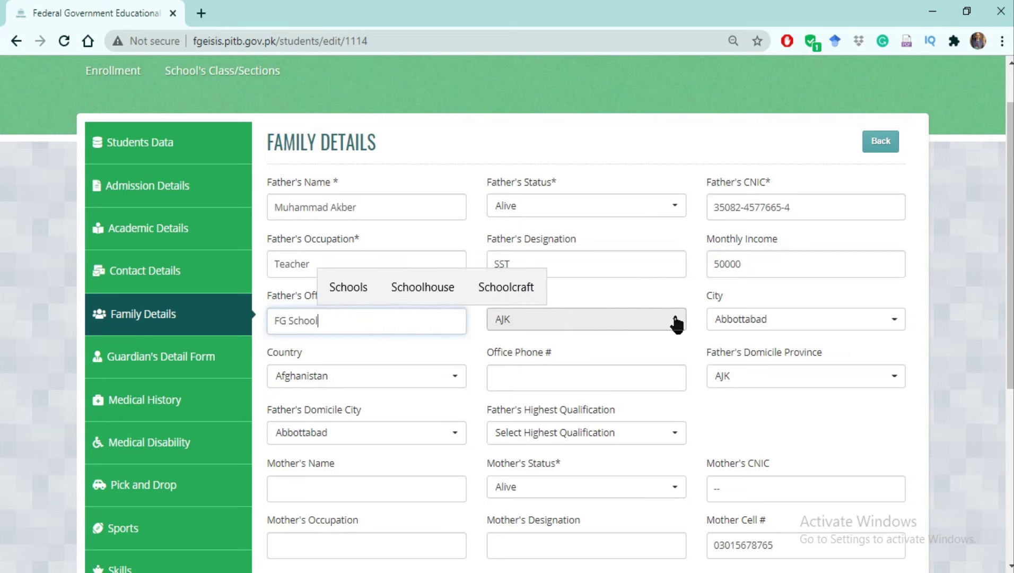
pyautogui.click(676, 324)
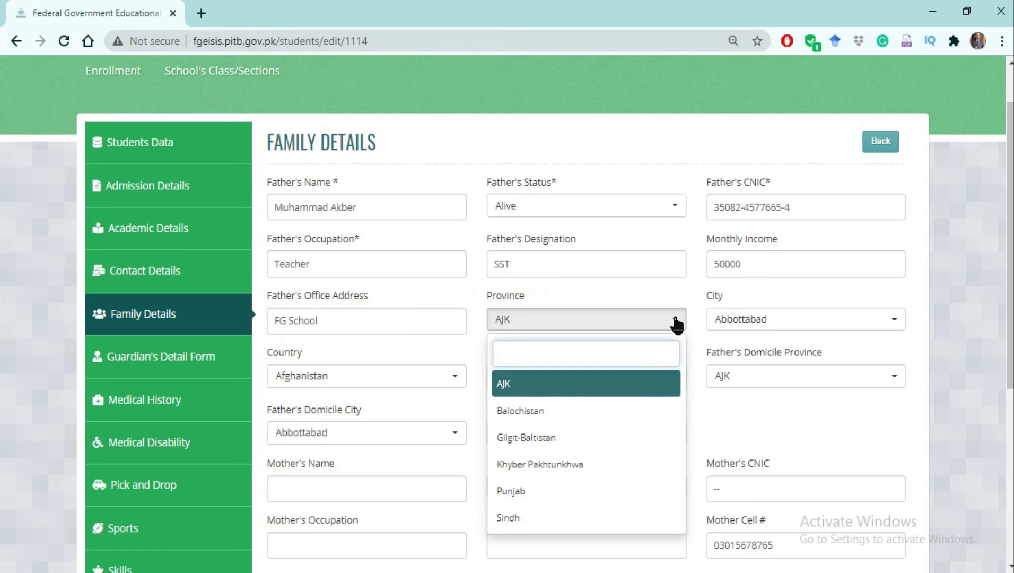
# Set the father's office location to Punjab, ATTOCK, Pakistan and enter his office phone number.
pyautogui.click(541, 490)
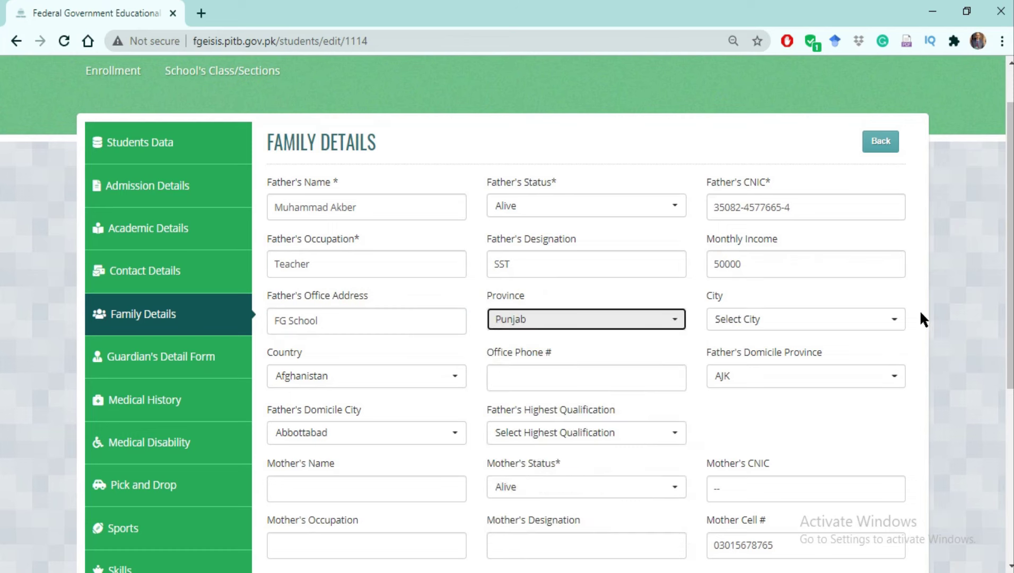
pyautogui.click(895, 321)
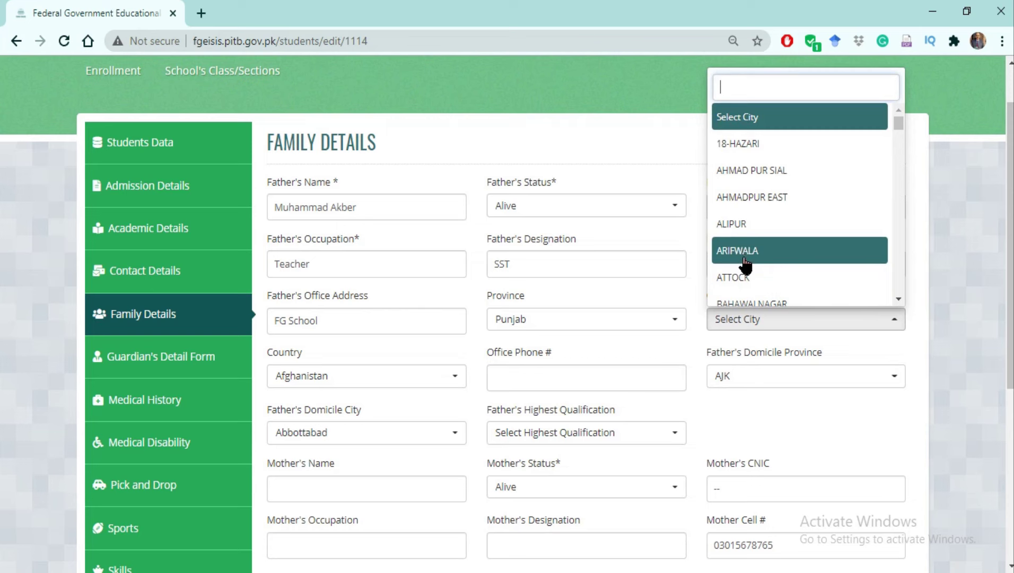
pyautogui.click(742, 279)
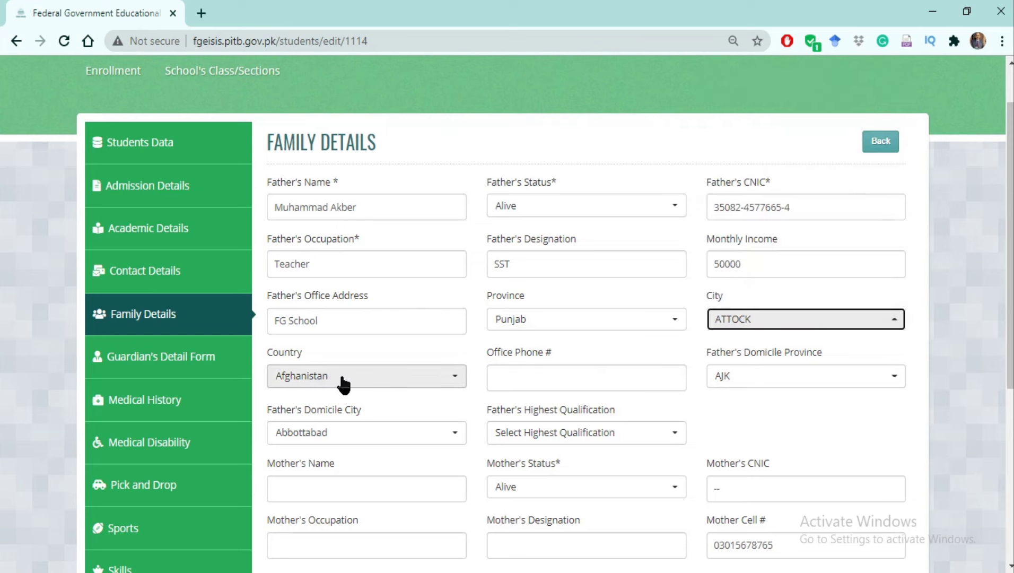
pyautogui.click(455, 379)
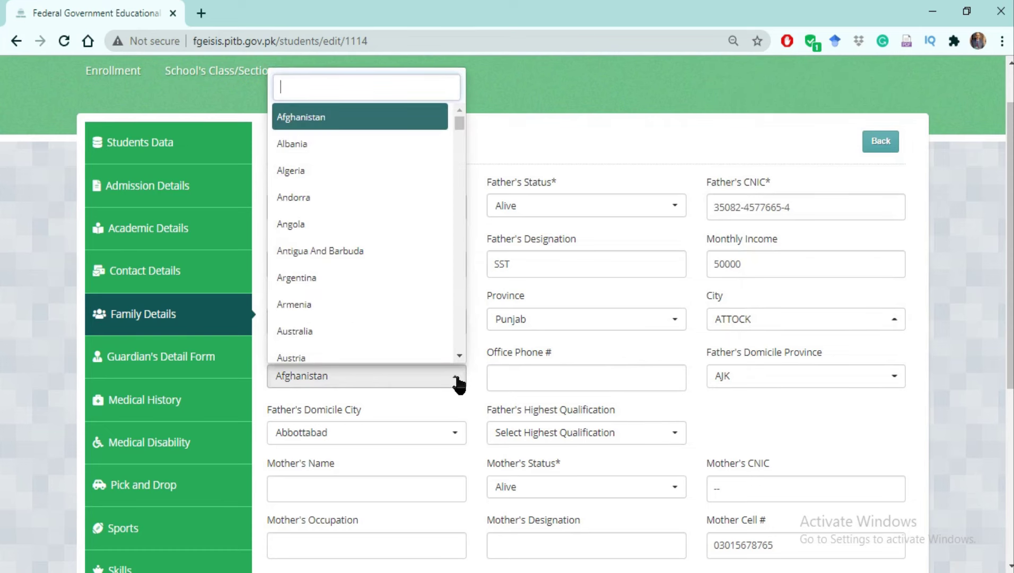
pyautogui.write('p')
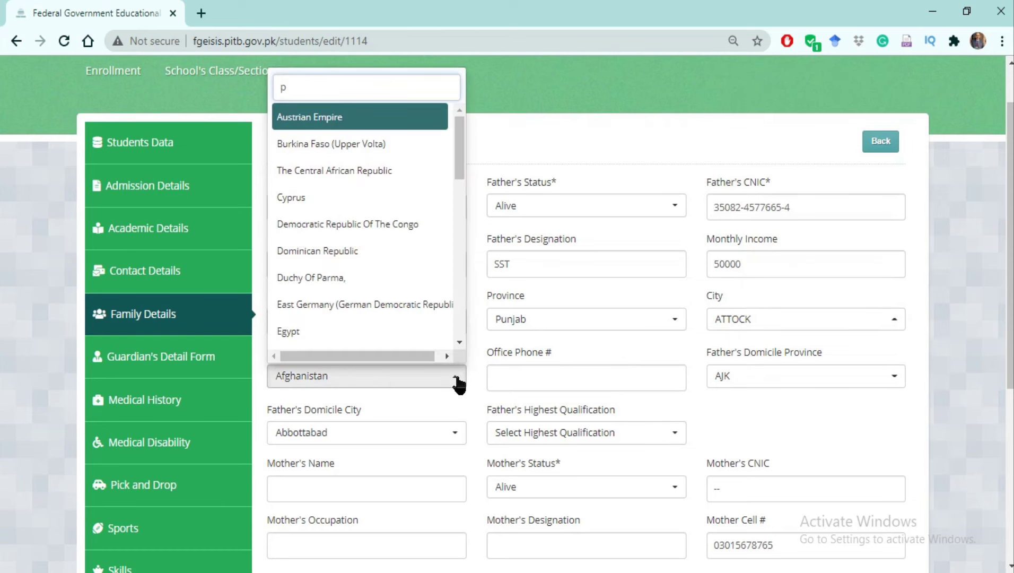
pyautogui.write('aki')
pyautogui.scroll(-3, 457, 382)
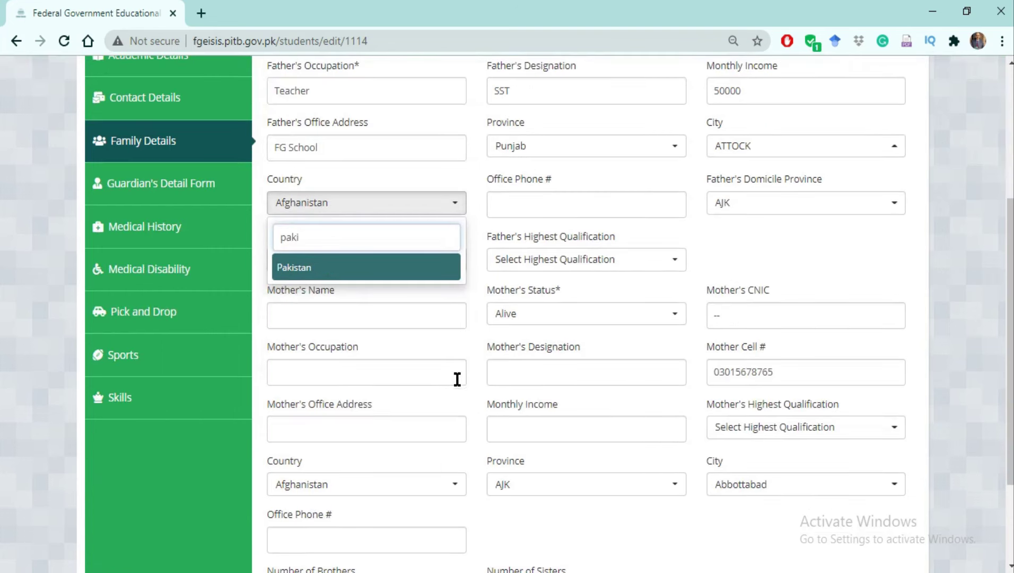
pyautogui.click(296, 269)
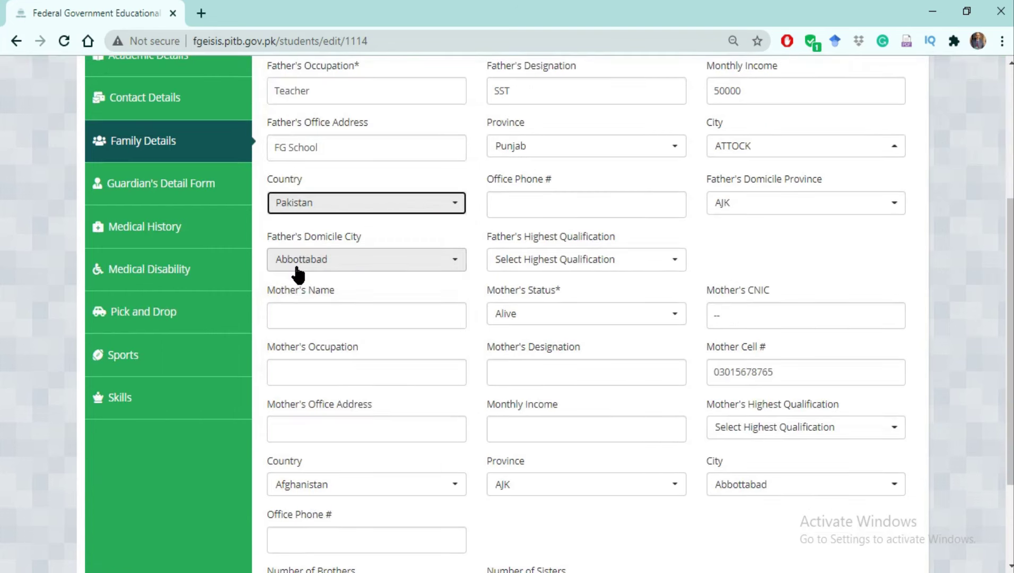
pyautogui.click(518, 206)
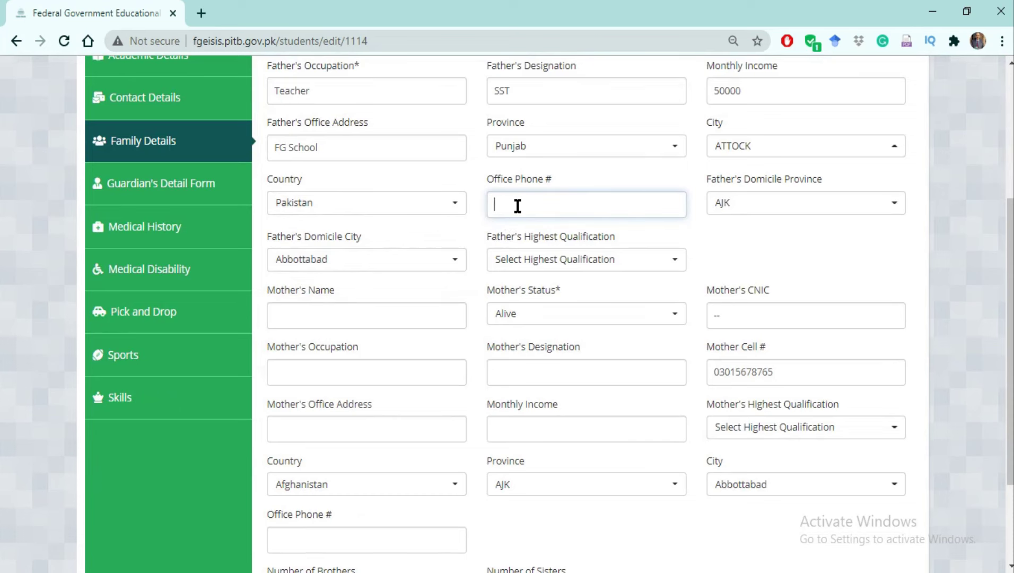
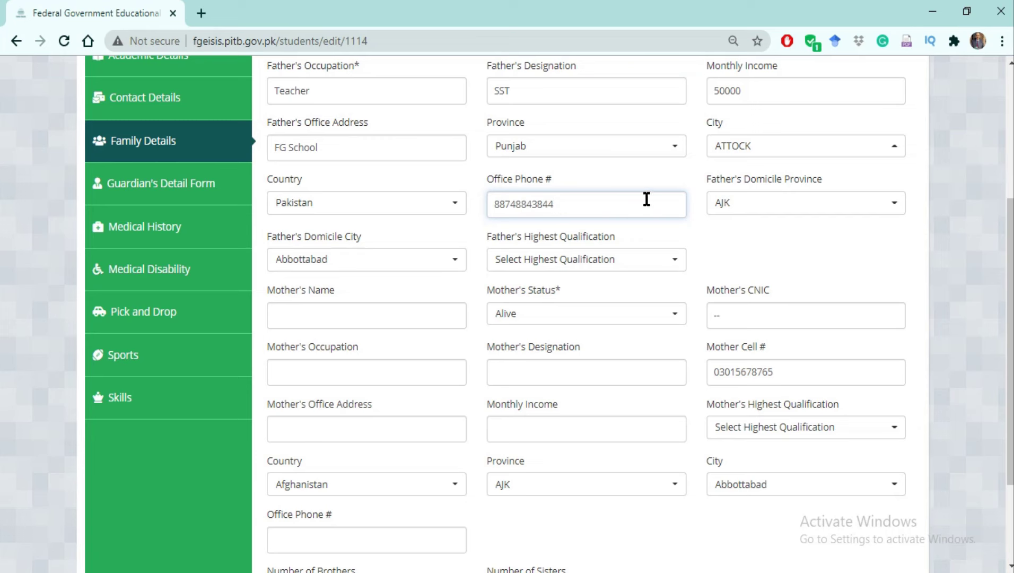
# Set the father's highest qualification to Bachelors in Science and enter the mother's name.
pyautogui.click(675, 261)
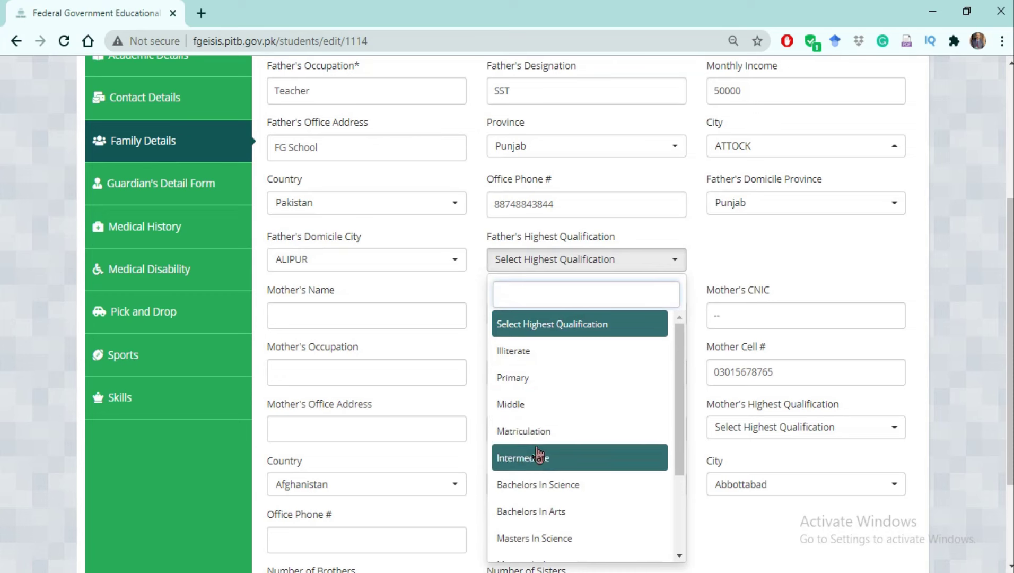
pyautogui.click(535, 485)
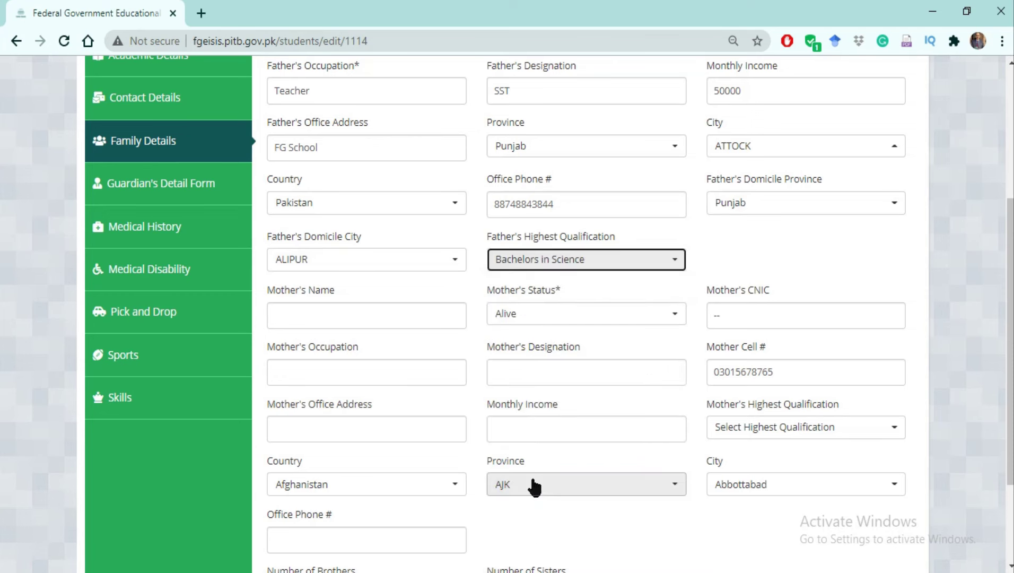
pyautogui.click(284, 319)
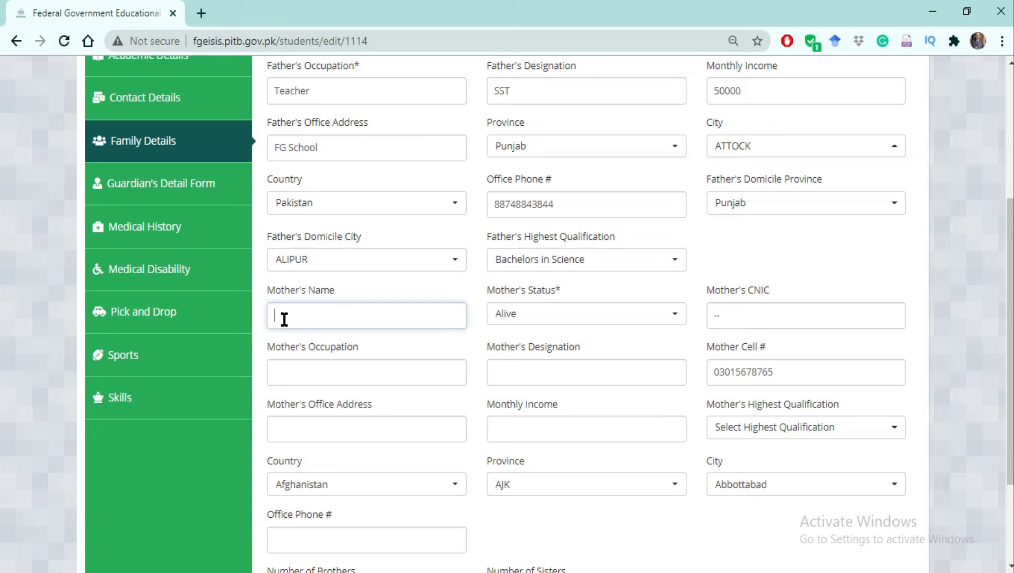
pyautogui.write('Saba')
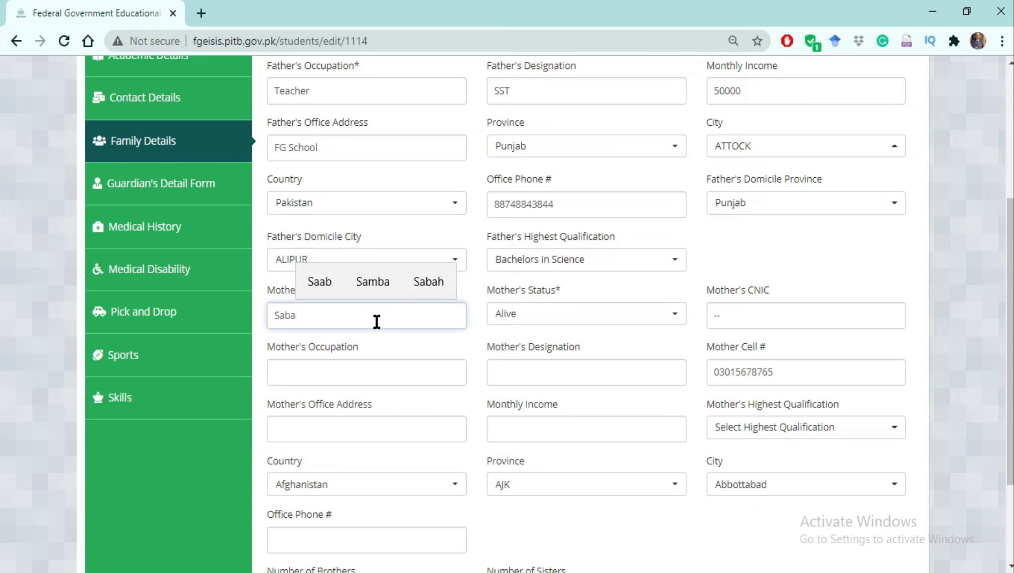
# Keep the mother's status as Alive and enter her CNIC number.
pyautogui.click(674, 320)
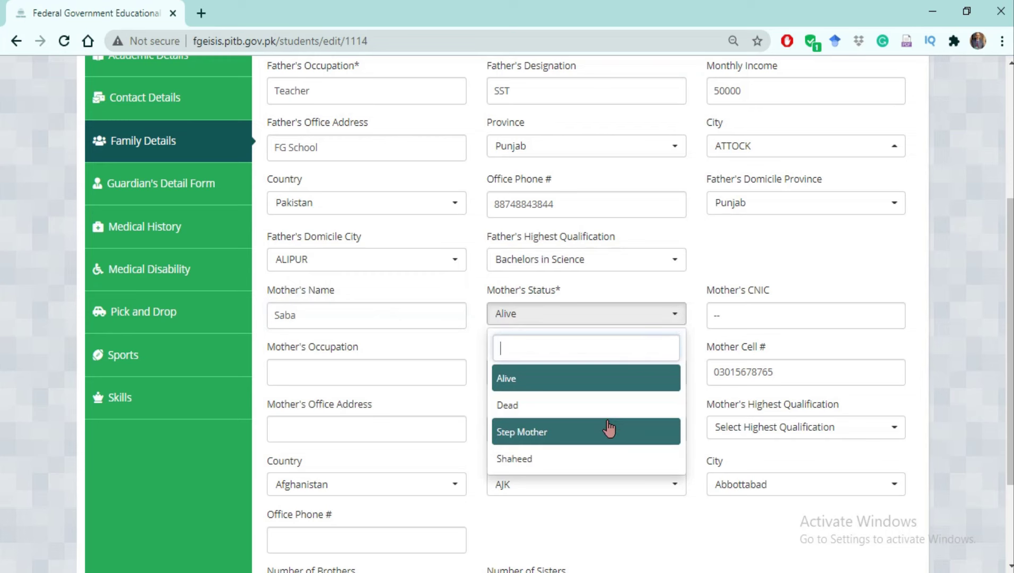
pyautogui.click(561, 381)
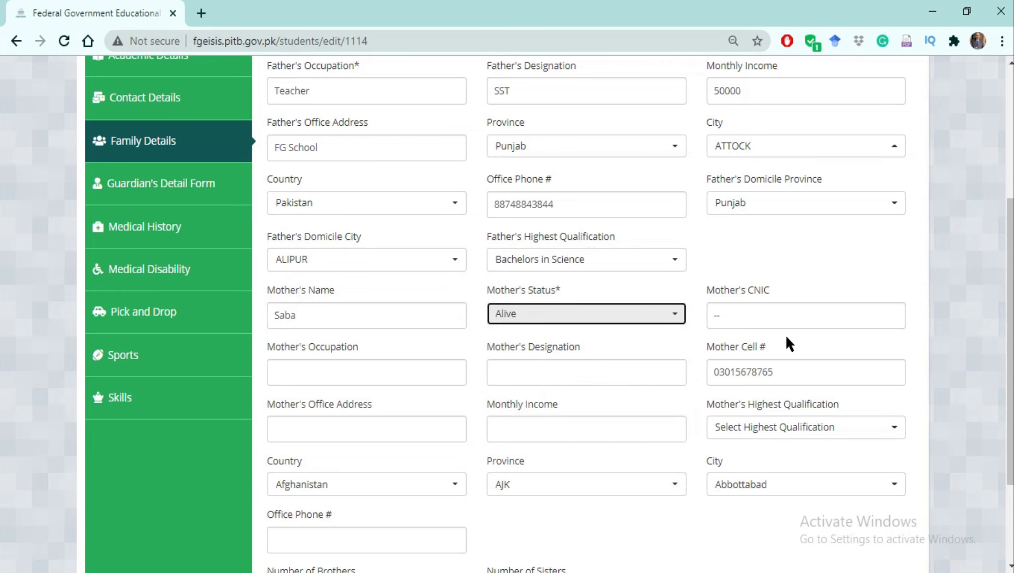
pyautogui.click(779, 319)
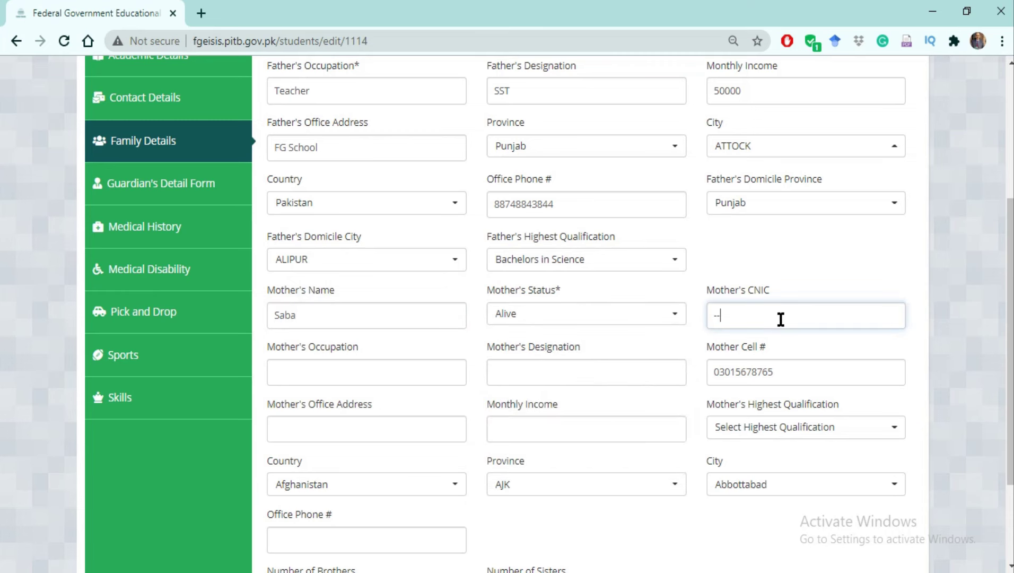
pyautogui.hotkey('ctrl', 'a')
pyautogui.hotkey('ctrl', 'v')
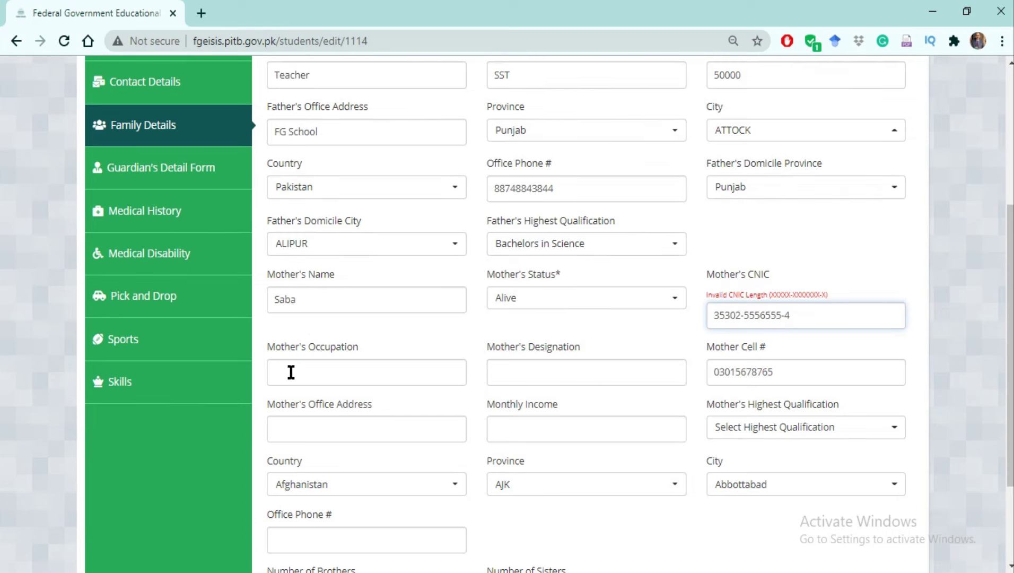
# Enter Housewife as the mother's occupation, skip designation, address and income, and choose Middle qualification.
pyautogui.click(292, 369)
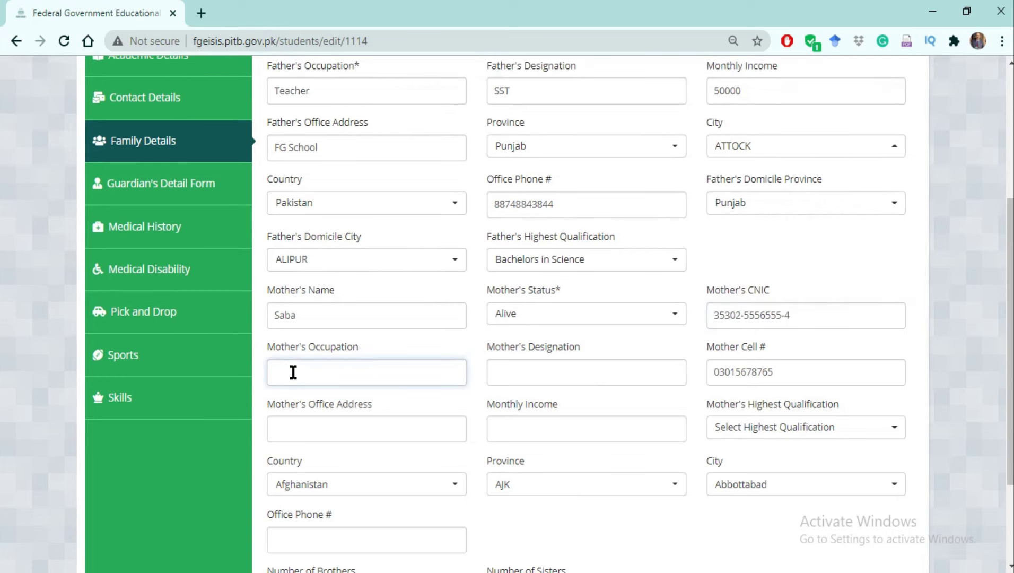
pyautogui.write('Housewife')
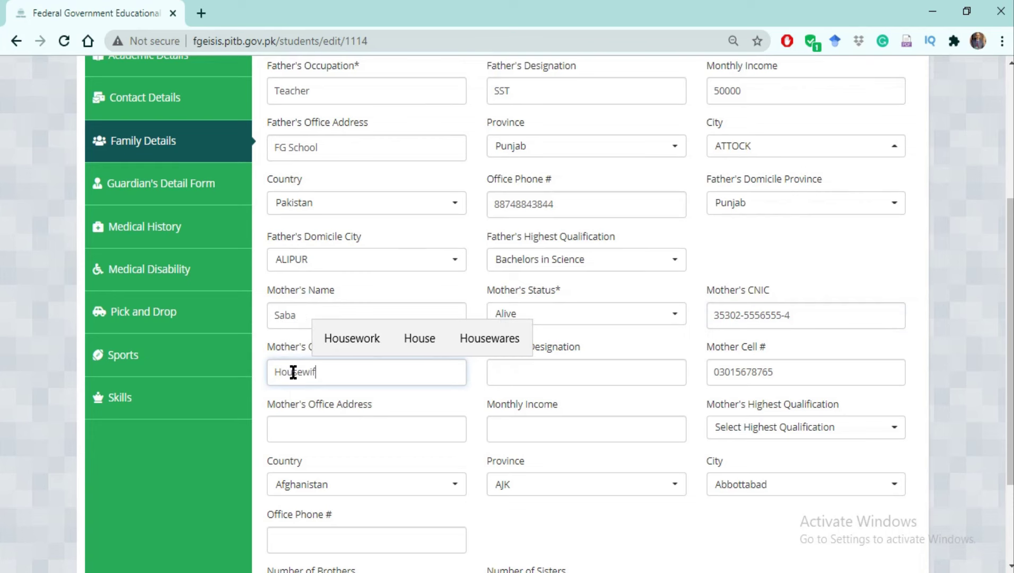
pyautogui.click(538, 378)
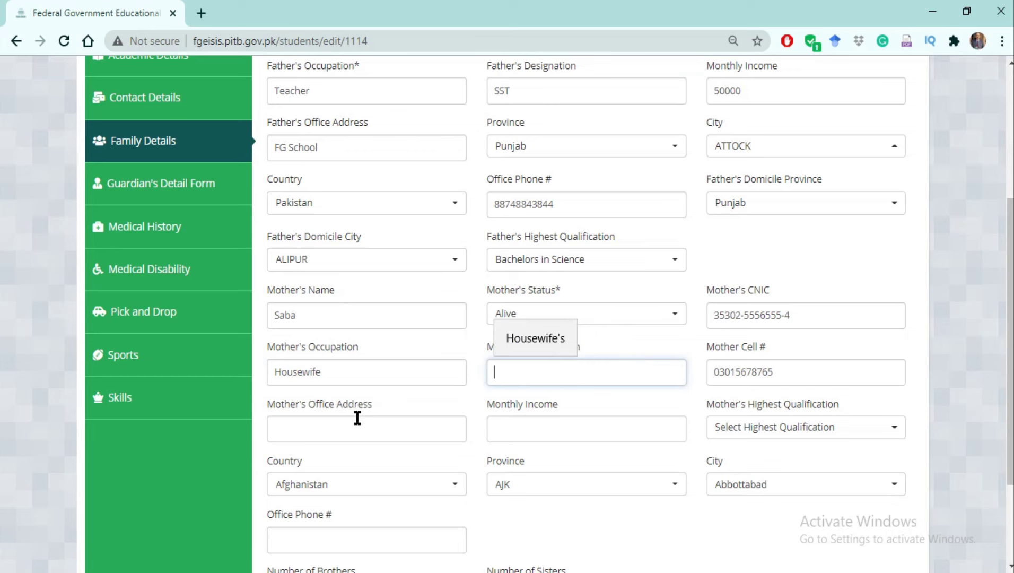
pyautogui.click(319, 429)
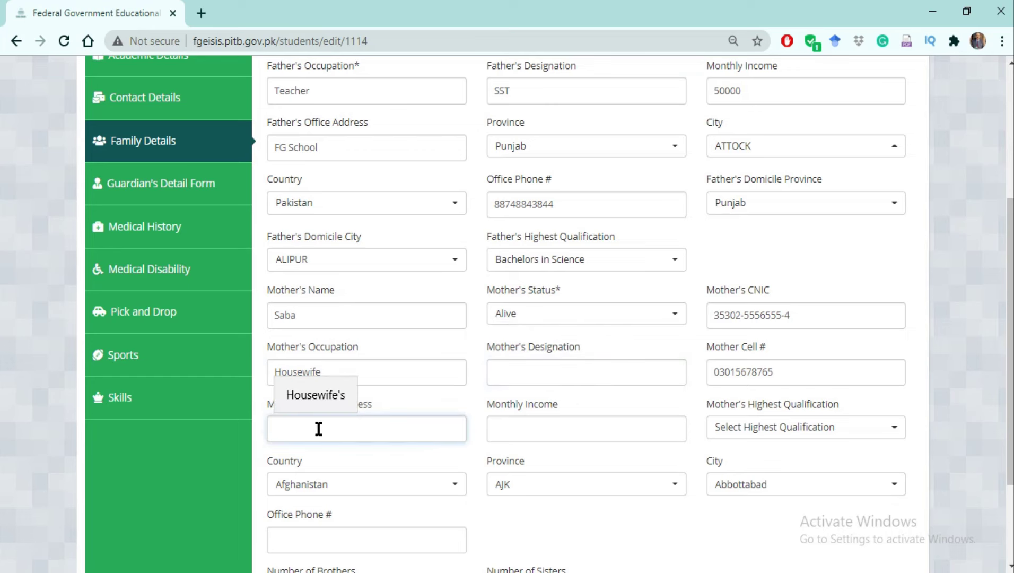
pyautogui.click(523, 430)
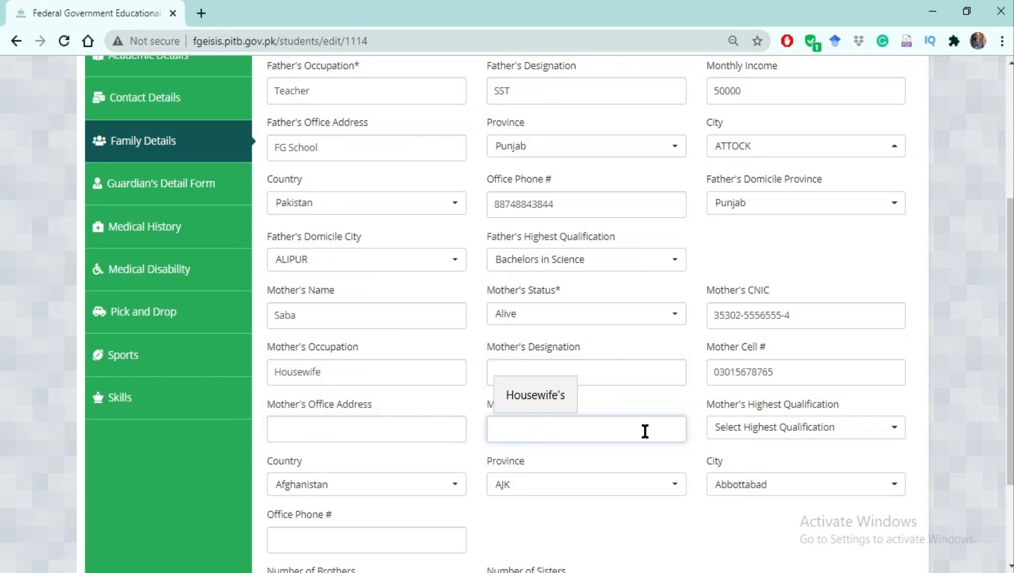
pyautogui.click(896, 430)
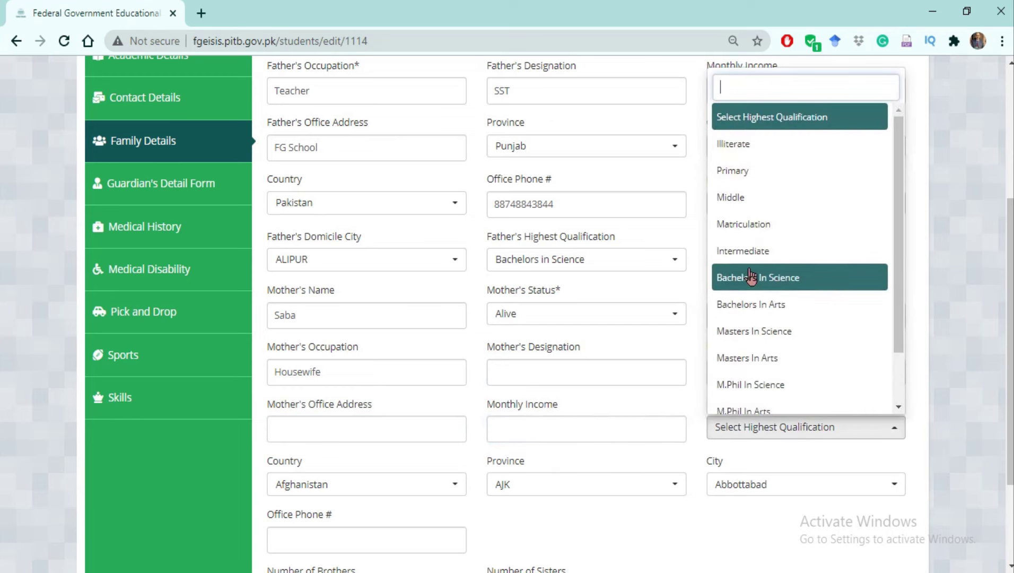
pyautogui.click(738, 198)
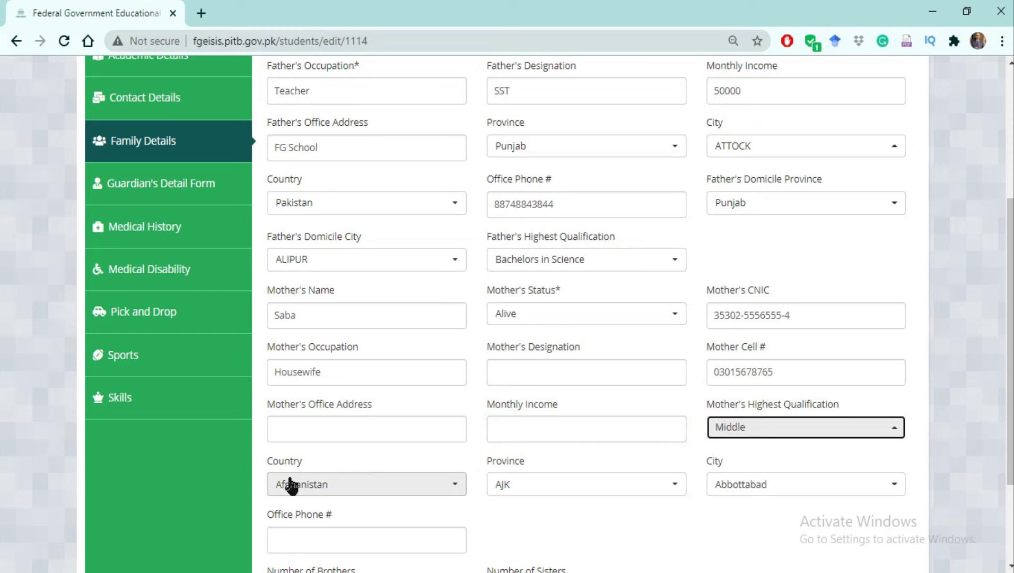
pyautogui.click(456, 486)
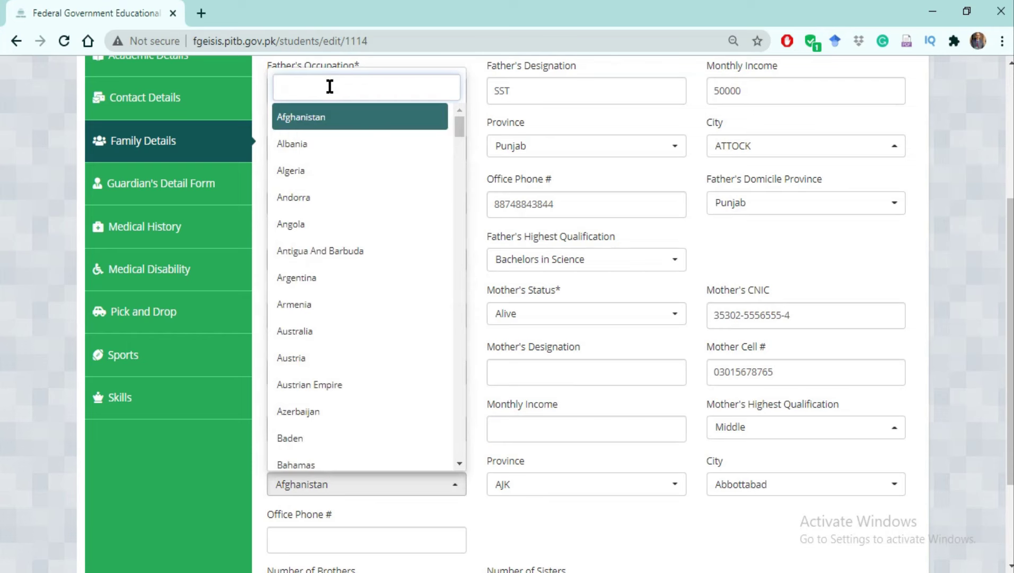
# Set the mother's country to Pakistan, province to Sindh and city to Badin.
pyautogui.write('pakist')
pyautogui.scroll(-3, 329, 85)
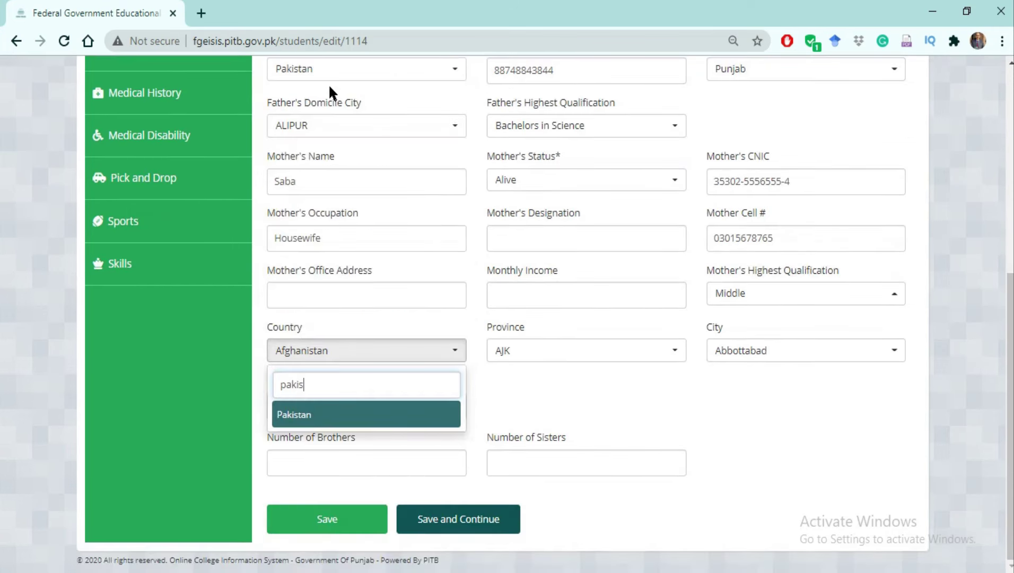
pyautogui.click(303, 419)
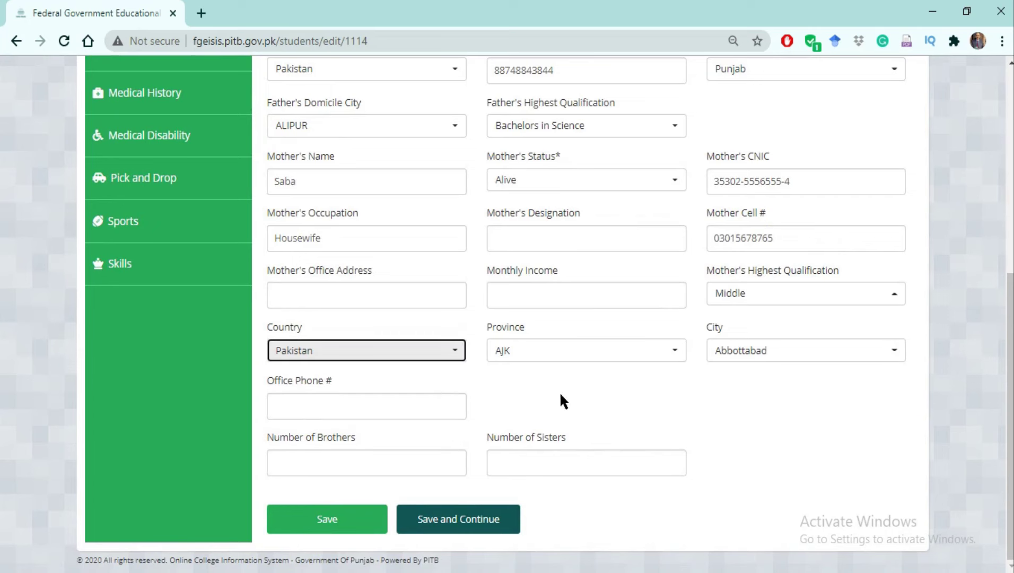
pyautogui.click(676, 352)
pyautogui.click(676, 353)
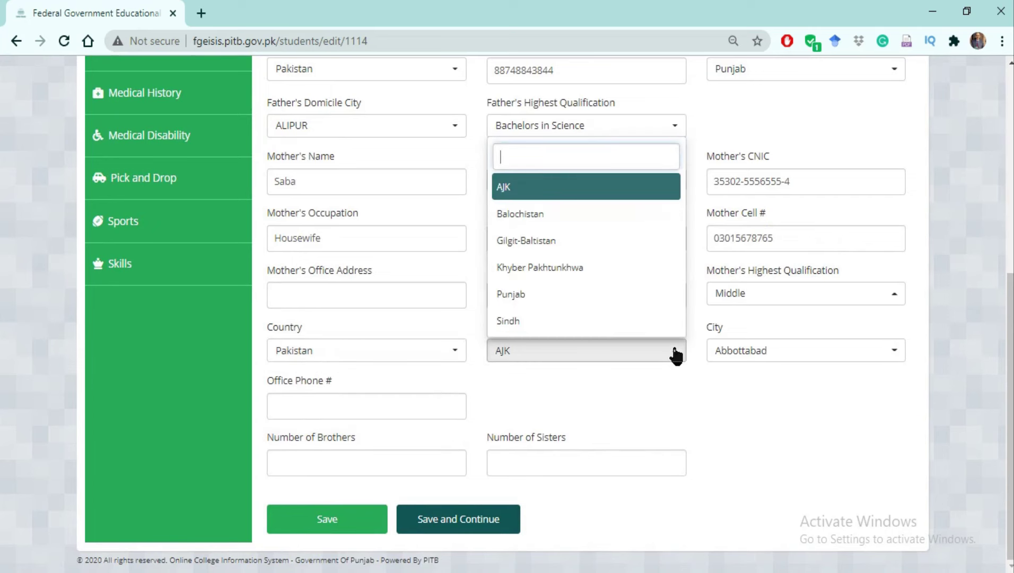
pyautogui.click(565, 321)
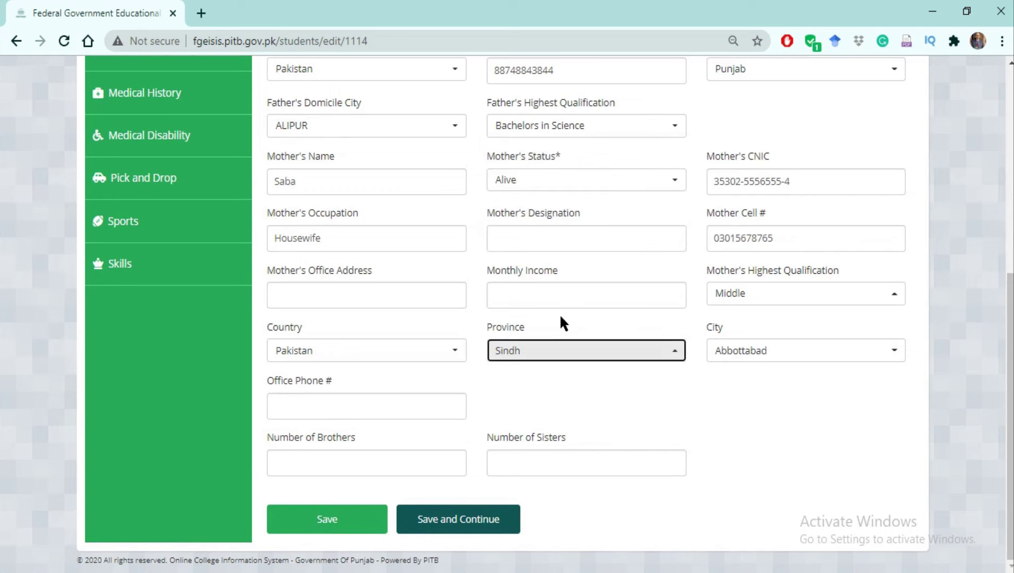
pyautogui.click(894, 354)
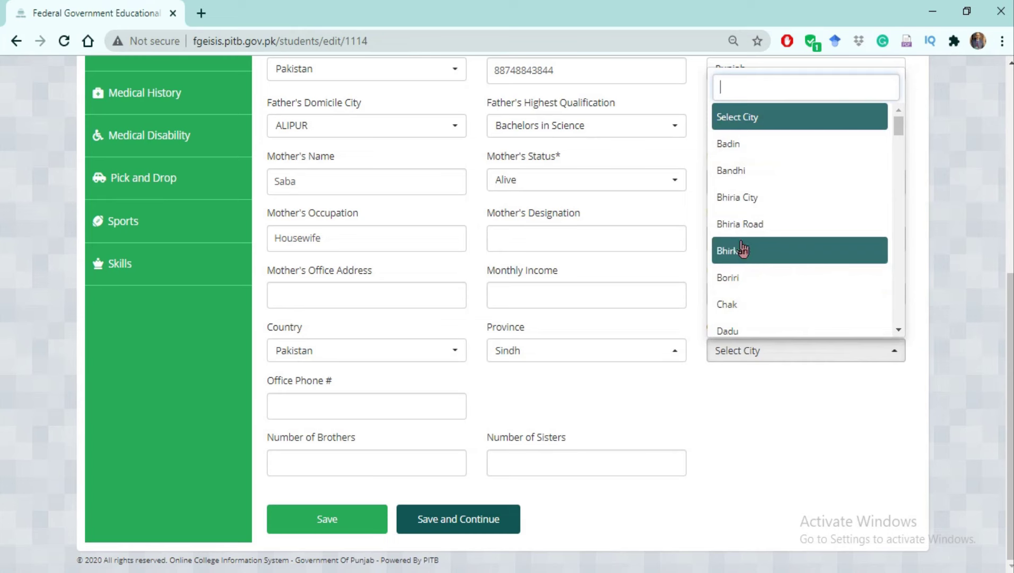
pyautogui.click(731, 144)
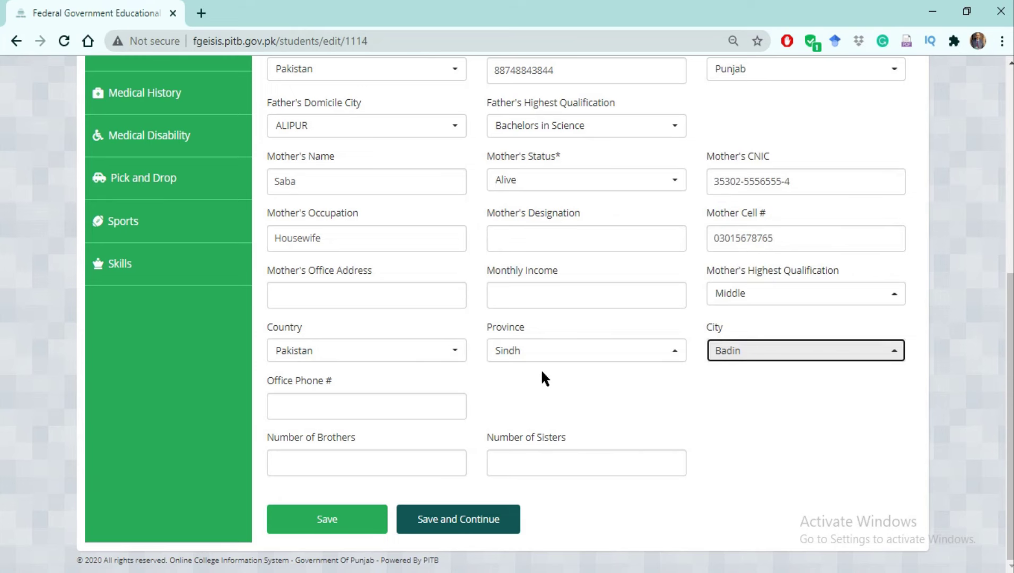
# Enter 2 brothers and 1 sister, then save the family details.
pyautogui.click(321, 404)
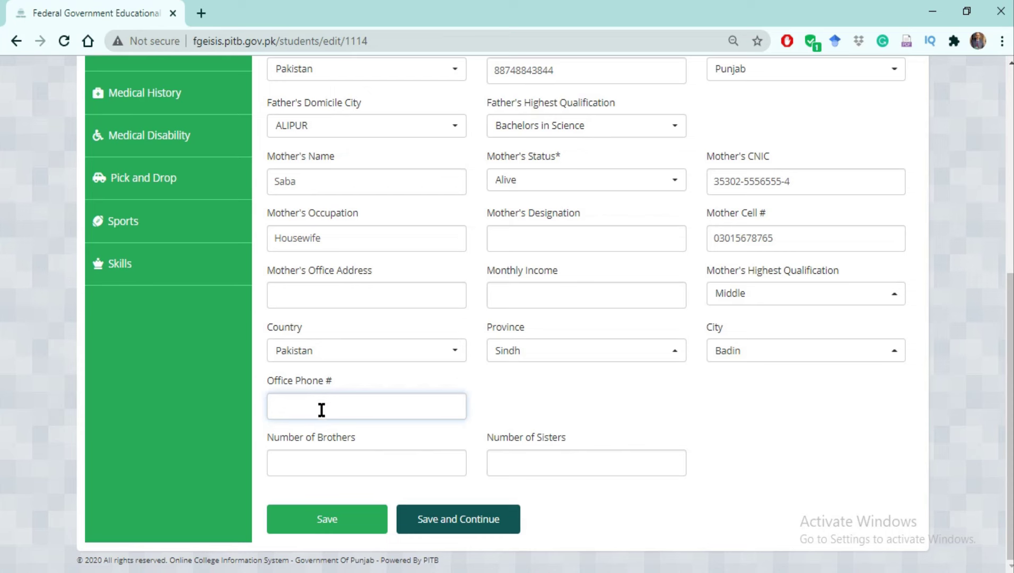
pyautogui.click(317, 464)
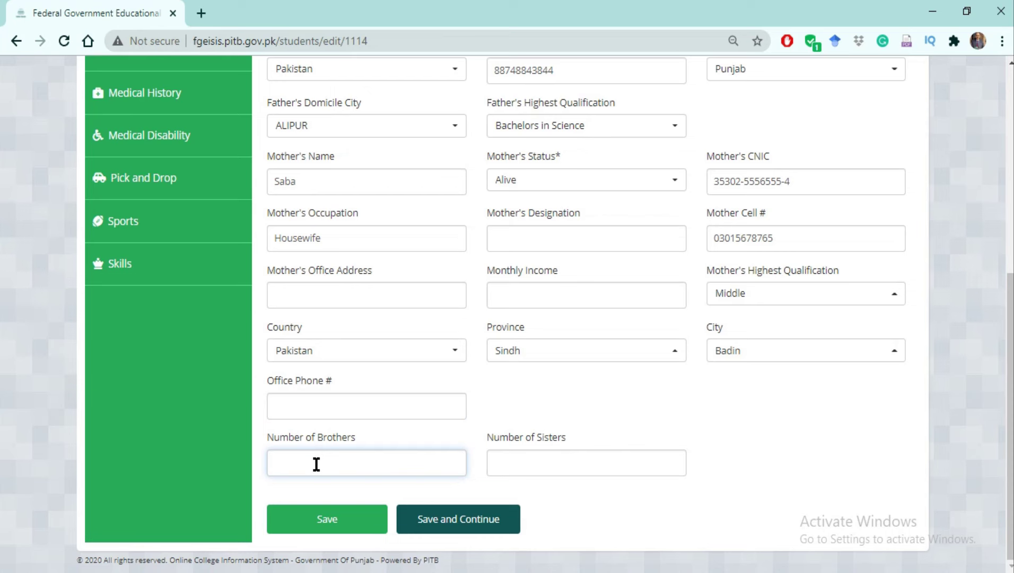
pyautogui.write('2')
pyautogui.click(534, 462)
pyautogui.write('1')
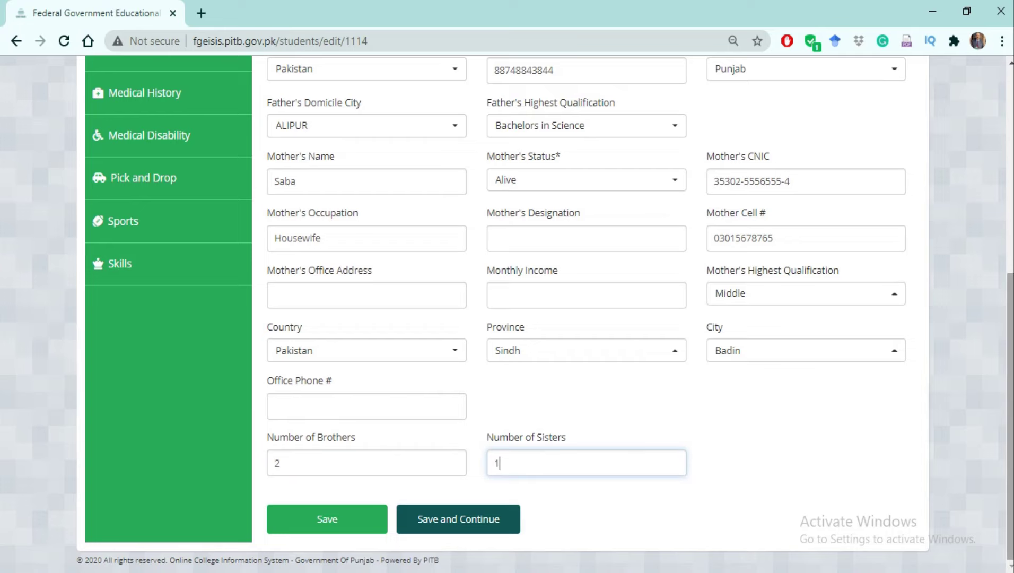
pyautogui.click(460, 523)
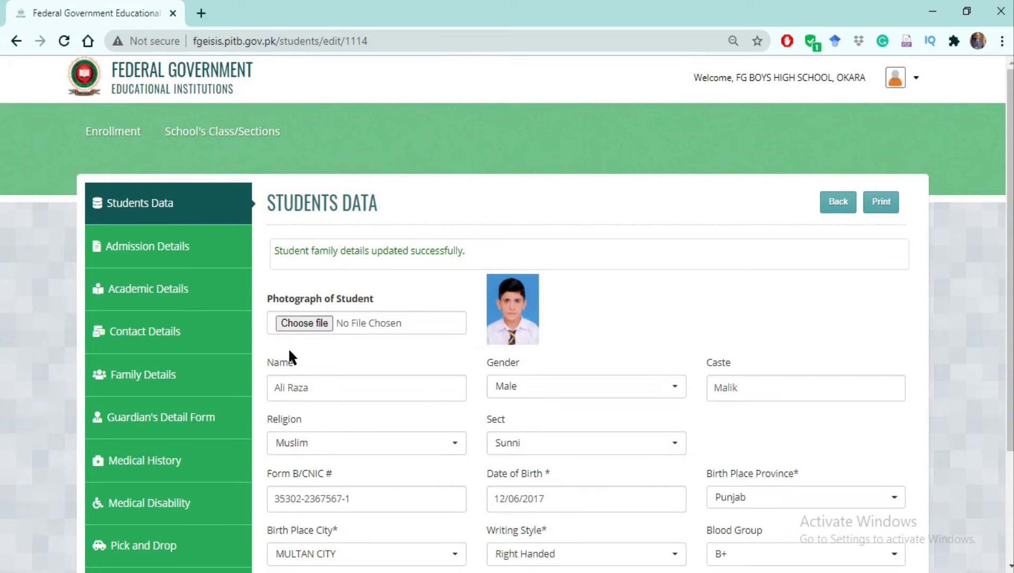
# Enter the guardian's name and CNIC, set the relation to Grandfather, and save.
pyautogui.scroll(-2, 1012, 269)
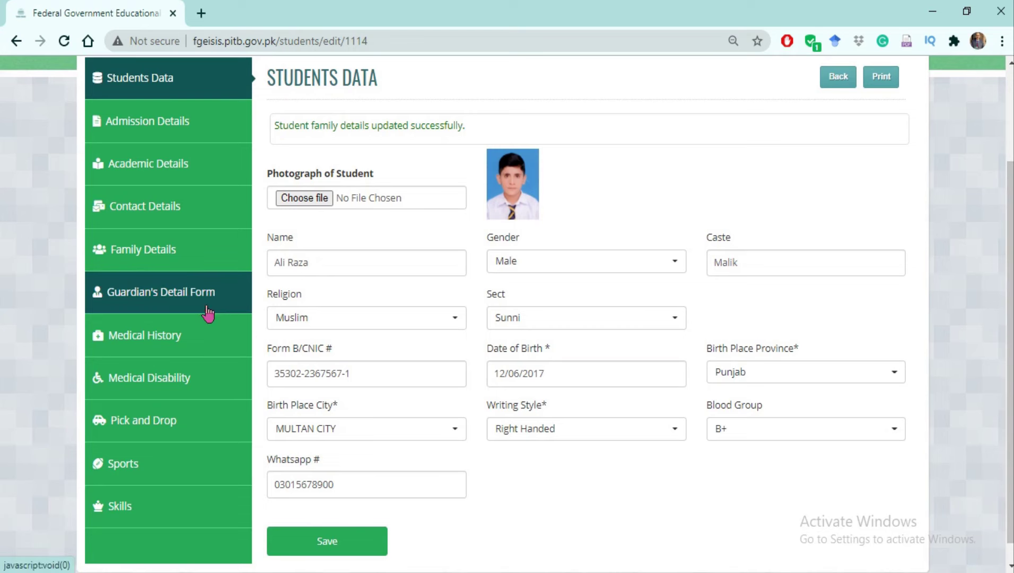
pyautogui.click(135, 300)
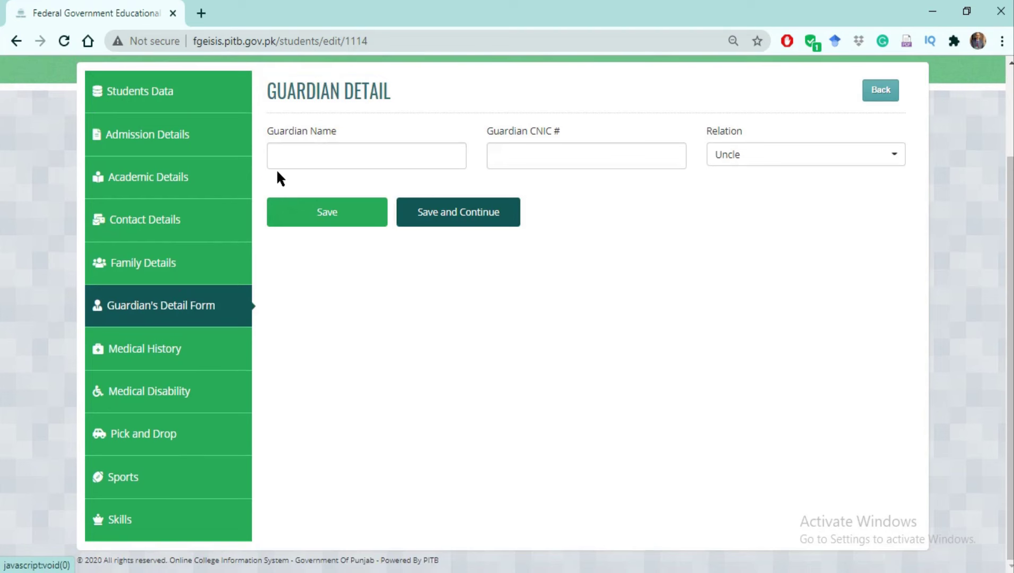
pyautogui.click(288, 154)
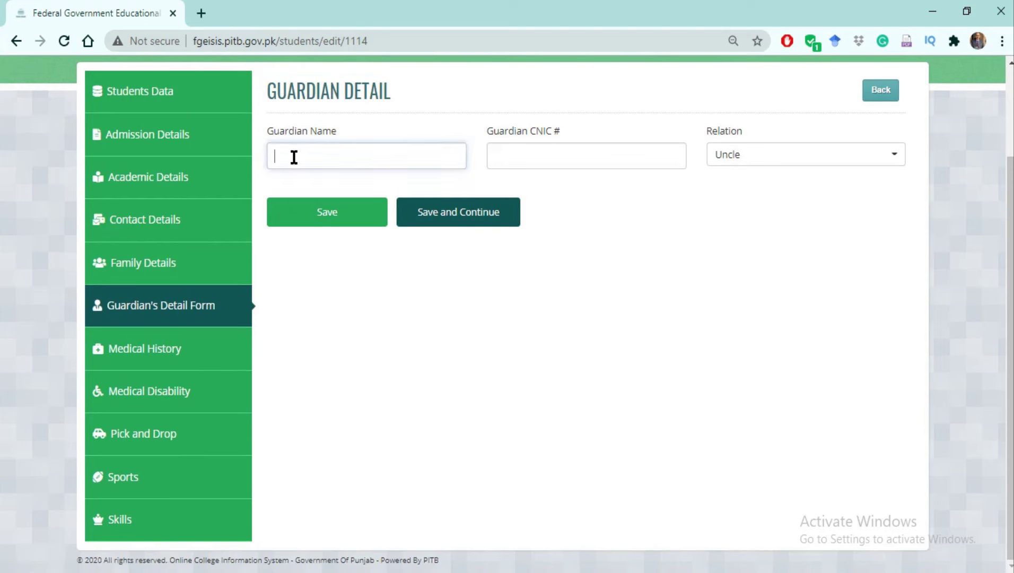
pyautogui.write('ali')
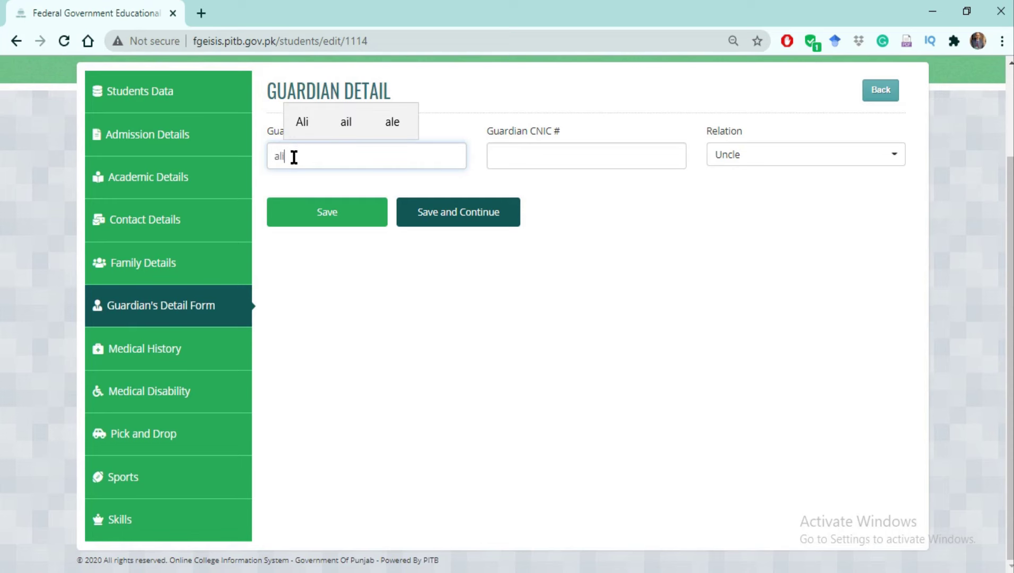
pyautogui.click(555, 161)
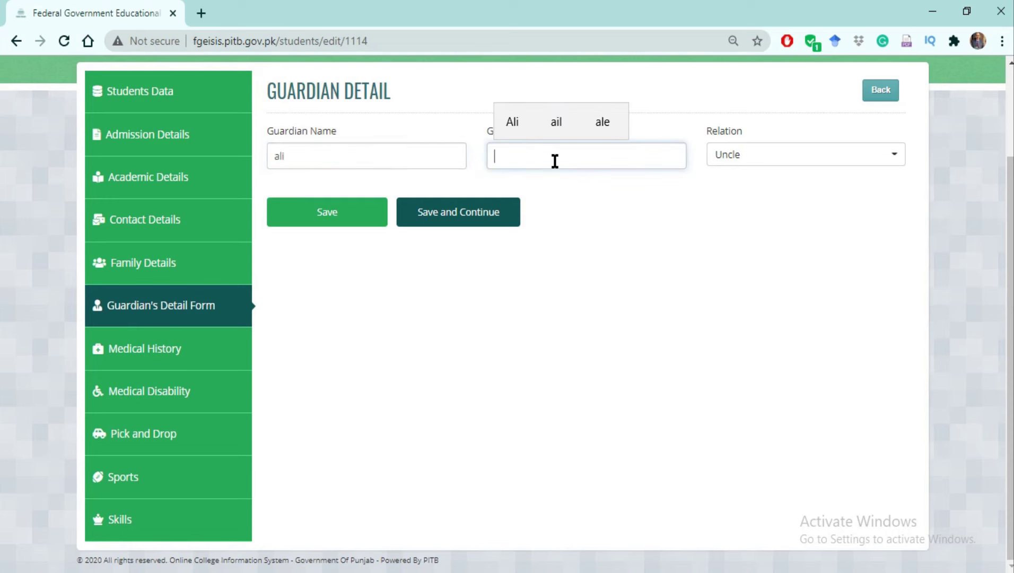
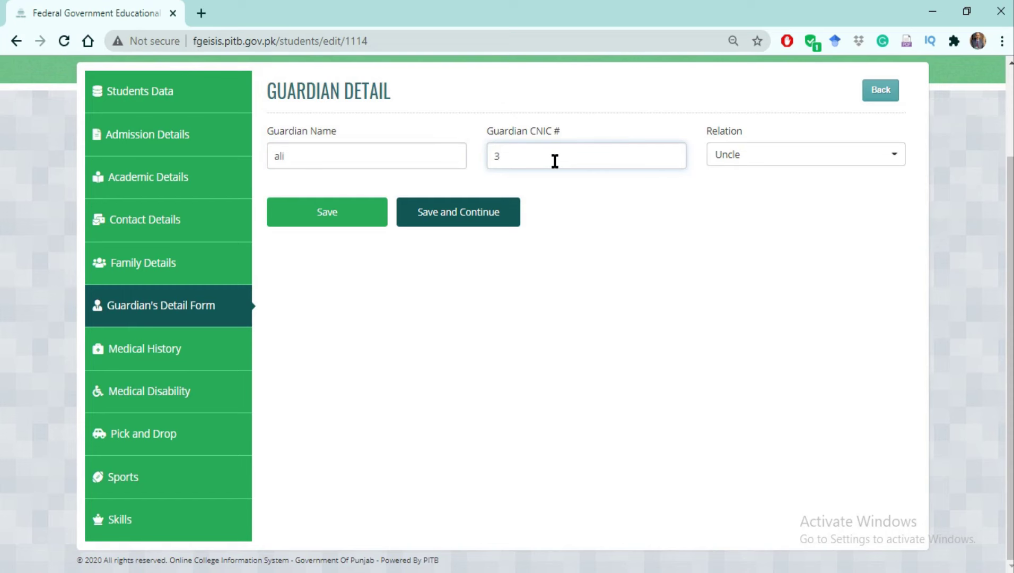
pyautogui.click(894, 157)
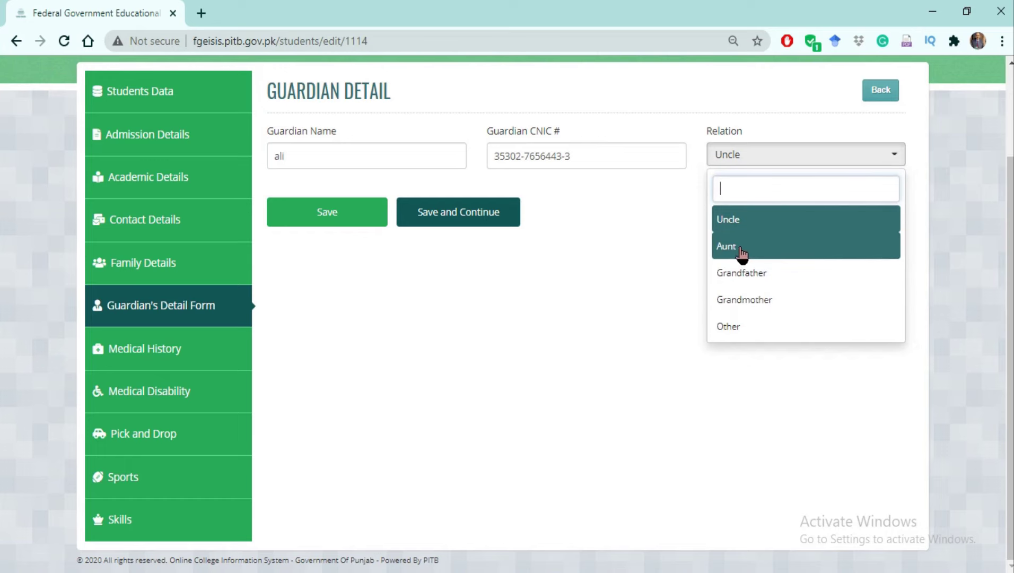
pyautogui.click(741, 272)
pyautogui.click(434, 216)
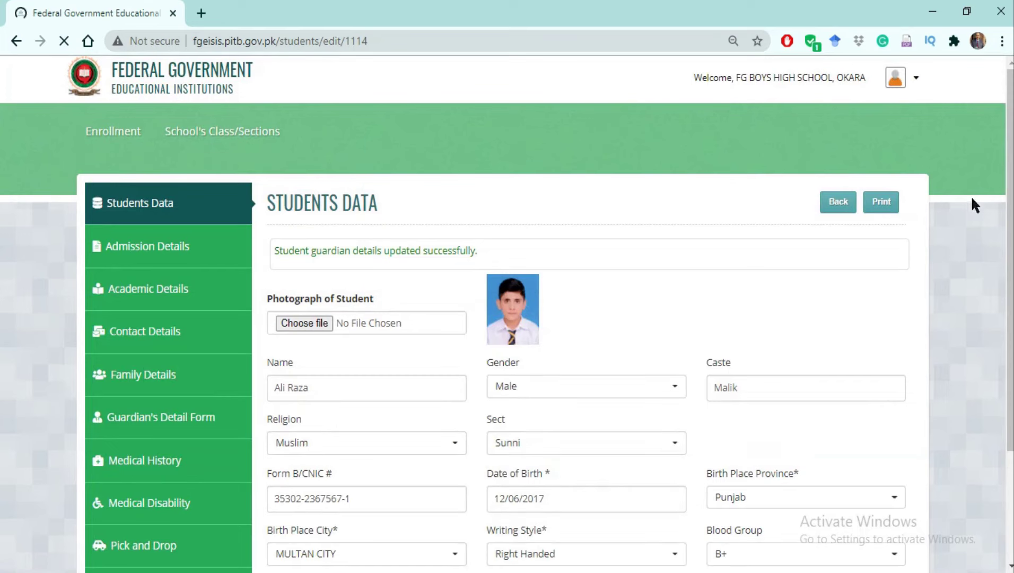
pyautogui.scroll(-2, 1011, 289)
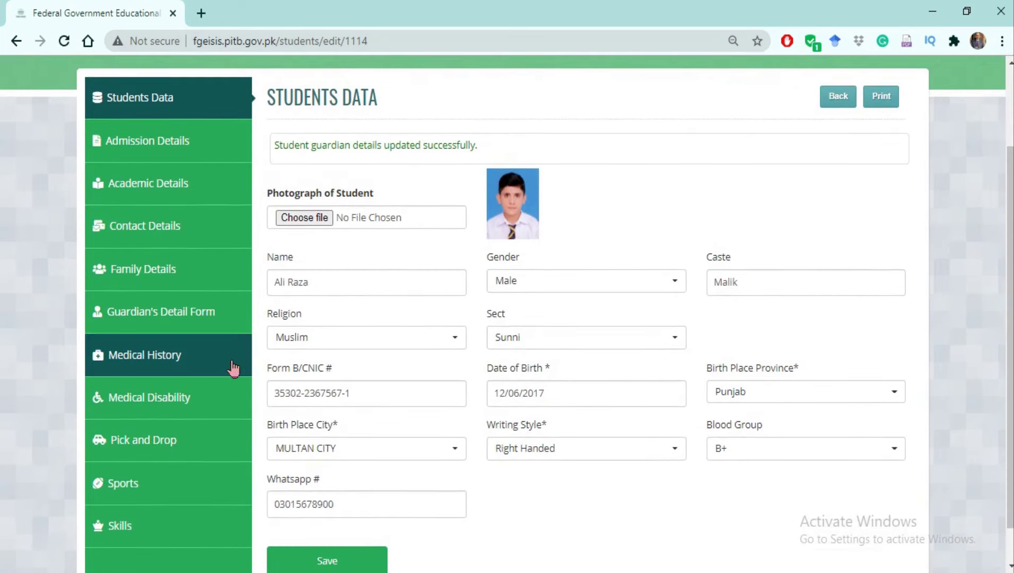
# Enter the student's height 70 cm and weight 65 kg, and set build to Normal.
pyautogui.click(145, 356)
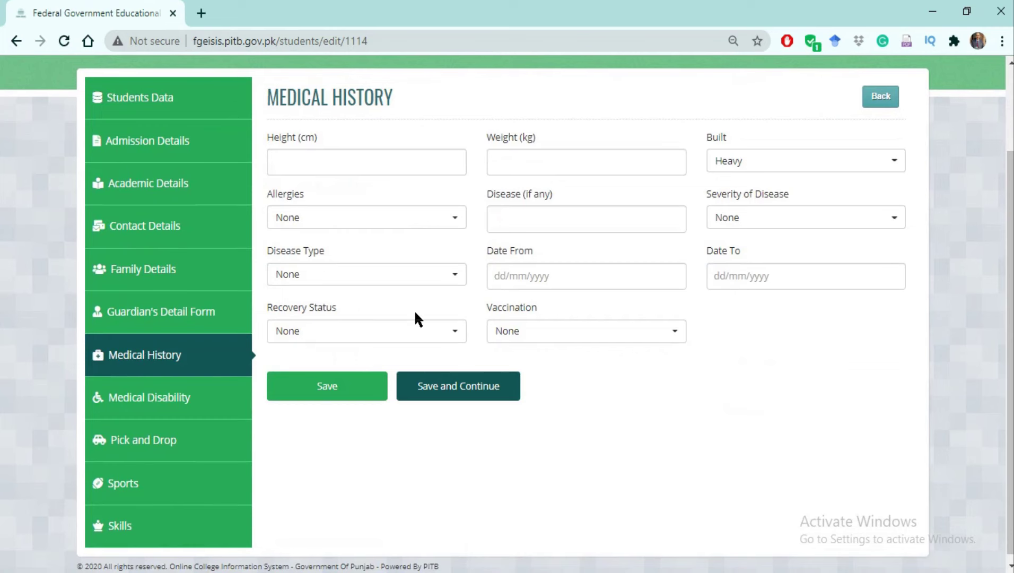
pyautogui.click(322, 164)
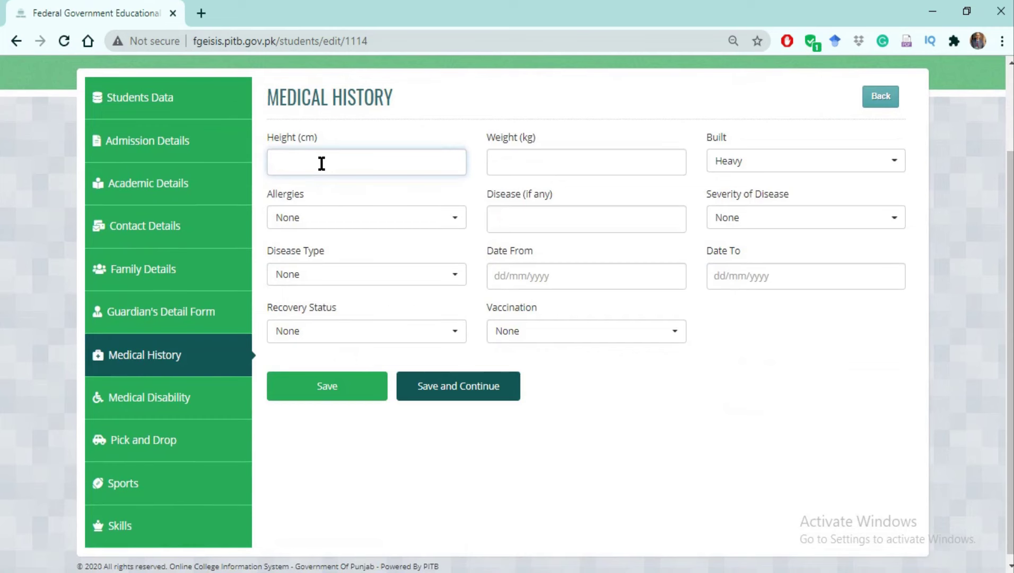
pyautogui.write('70')
pyautogui.click(524, 161)
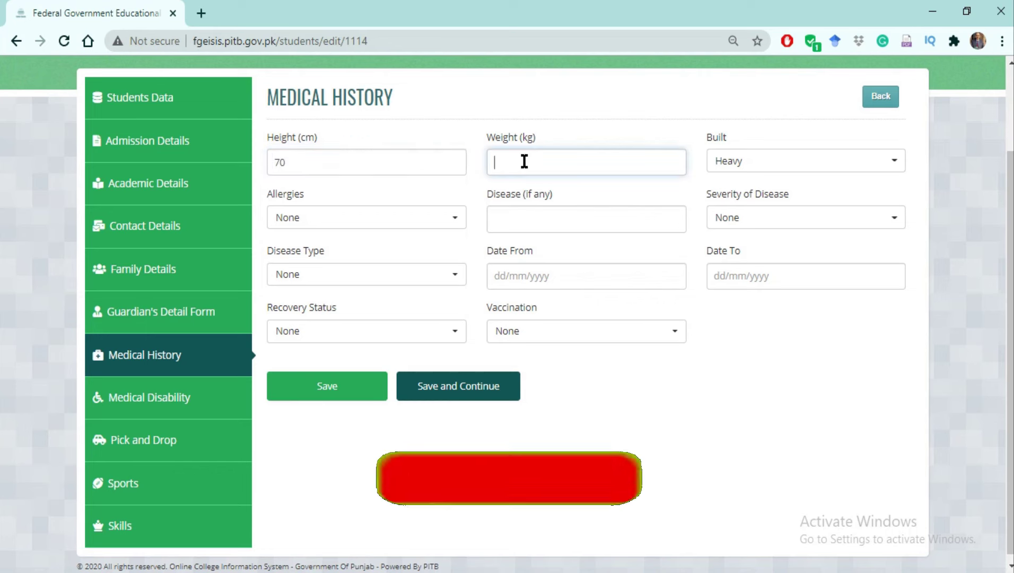
pyautogui.write('6')
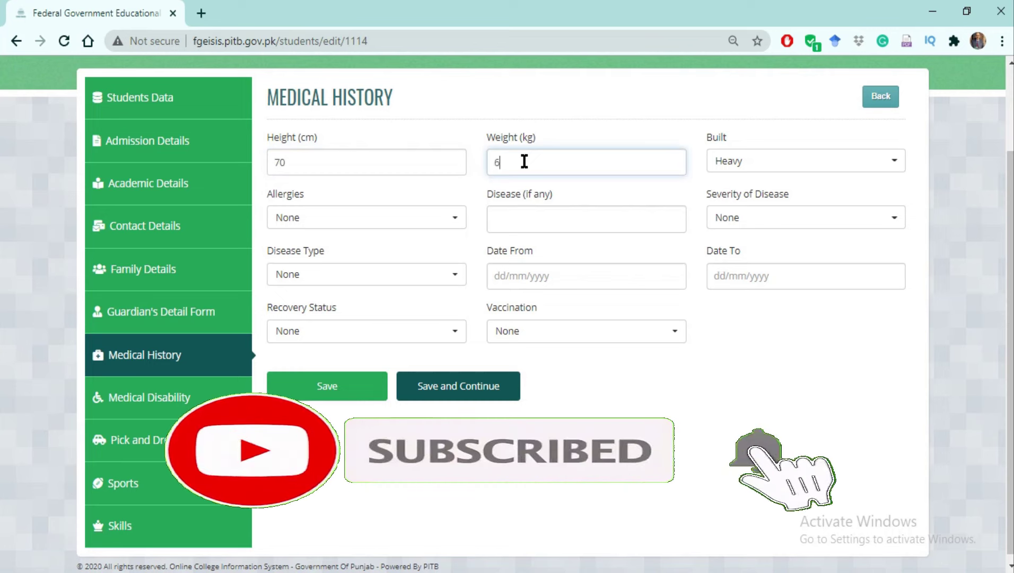
pyautogui.write('5')
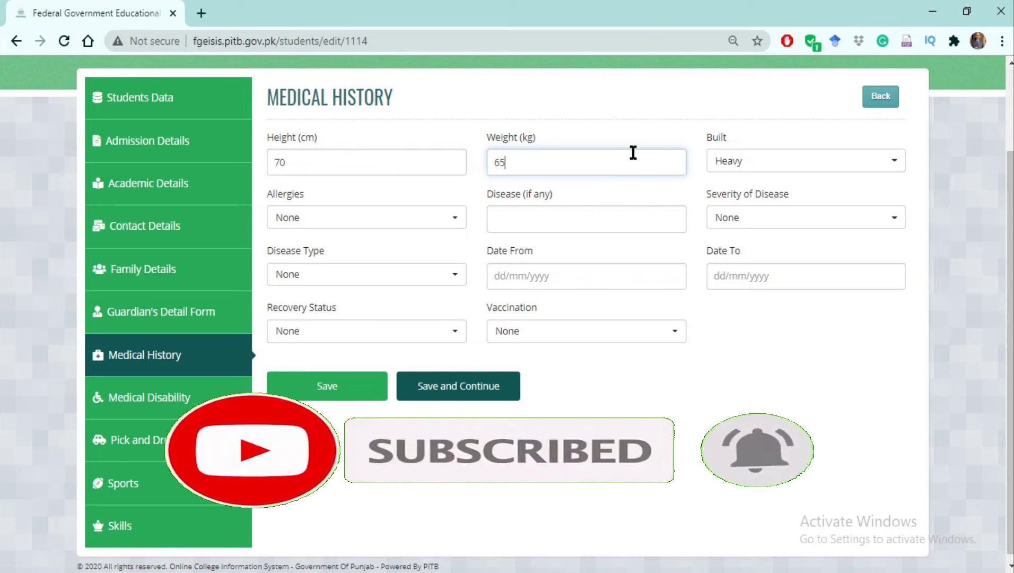
pyautogui.click(895, 162)
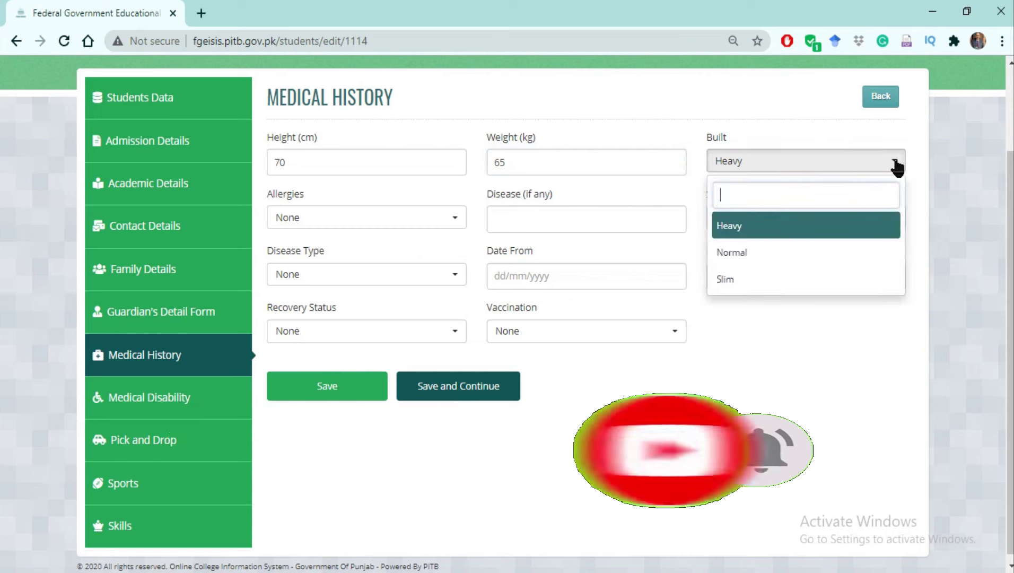
pyautogui.click(743, 262)
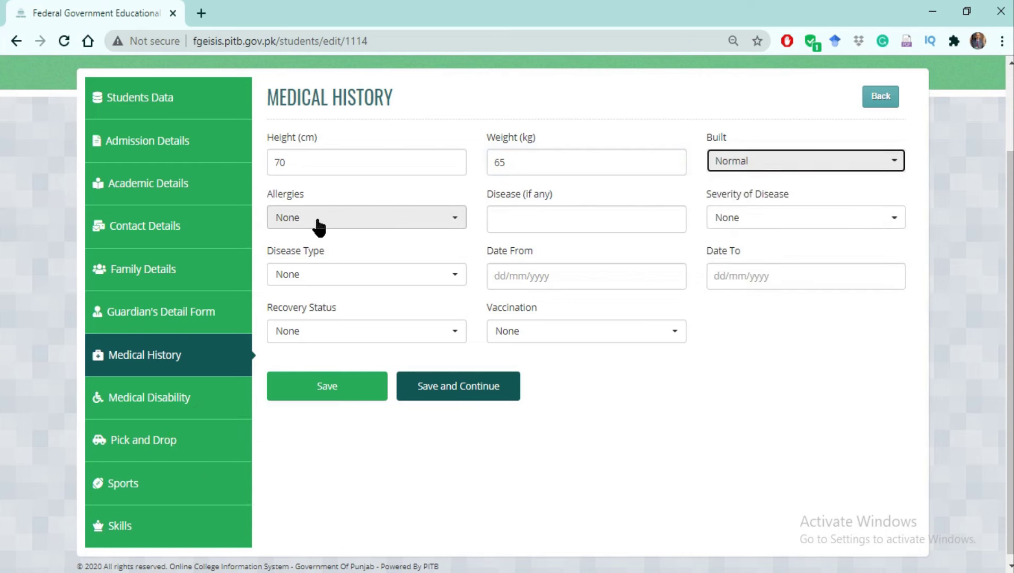
# Set allergy to Dust Mites, leave severity at None, and set disease type to Temporary.
pyautogui.click(460, 221)
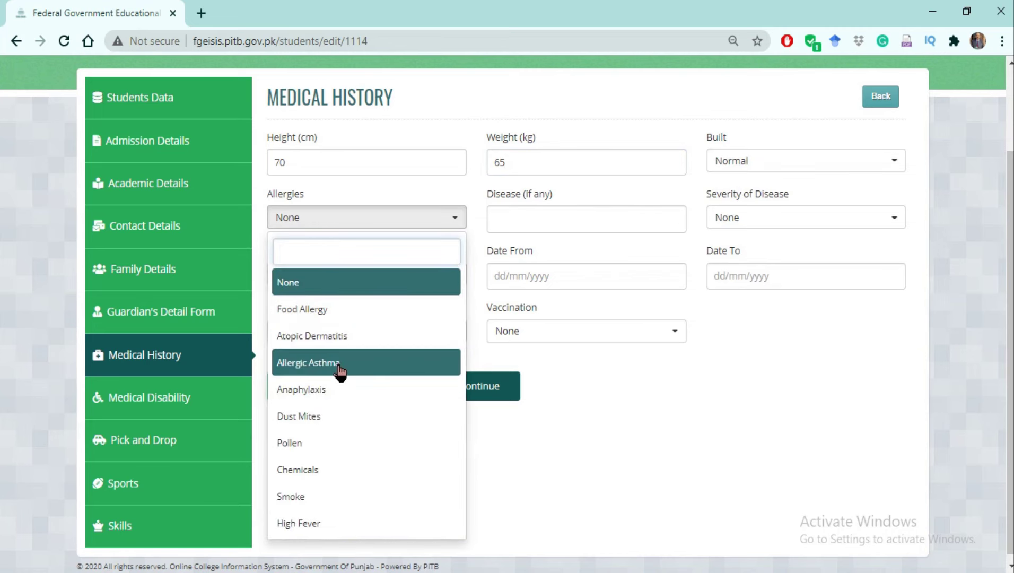
pyautogui.click(328, 421)
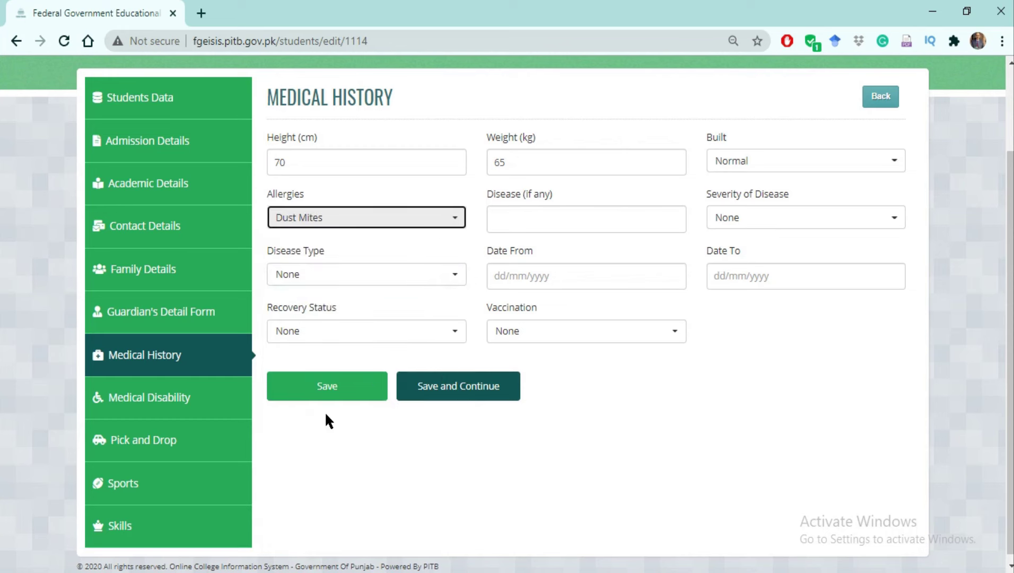
pyautogui.click(595, 223)
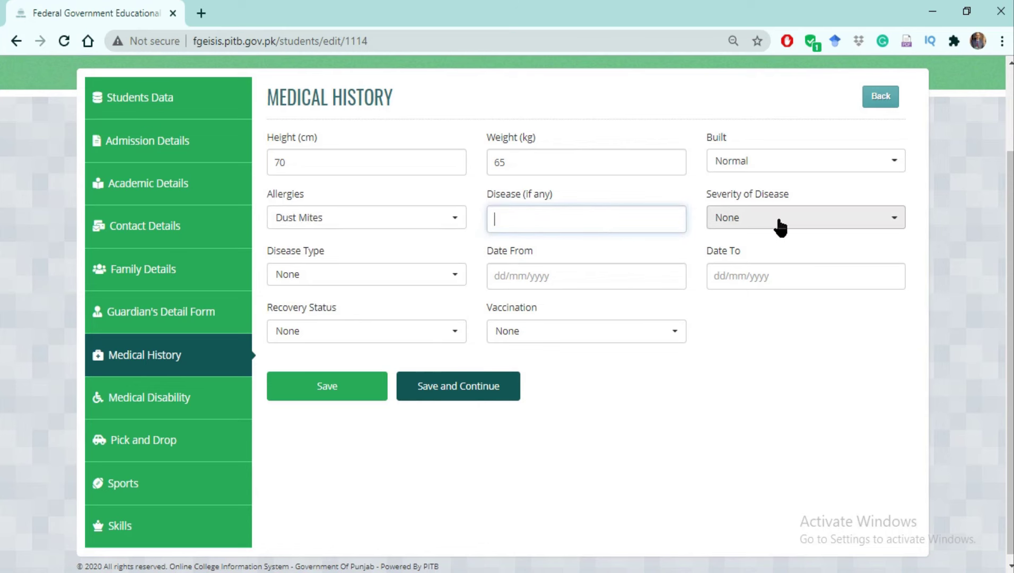
pyautogui.click(897, 223)
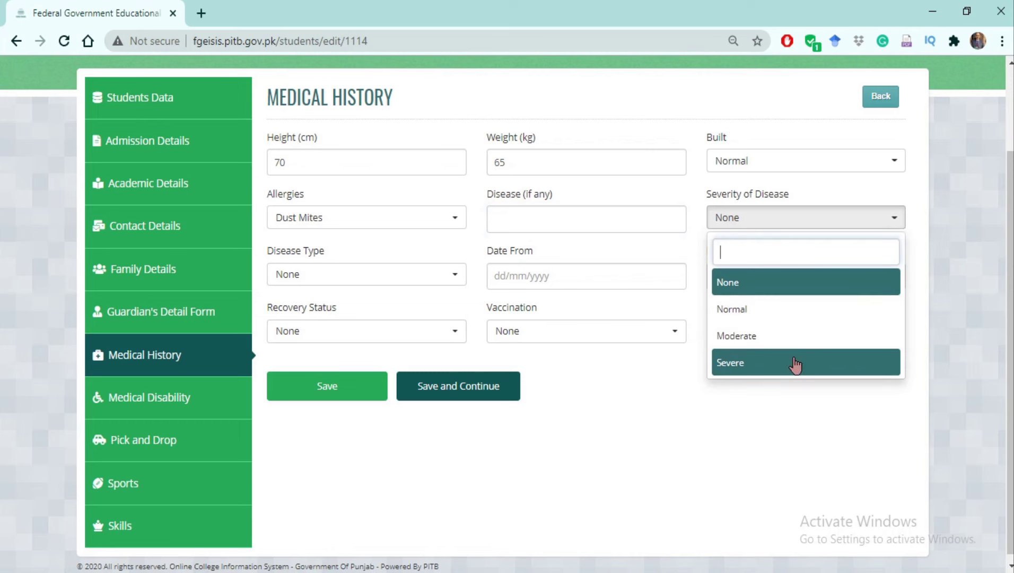
pyautogui.click(680, 400)
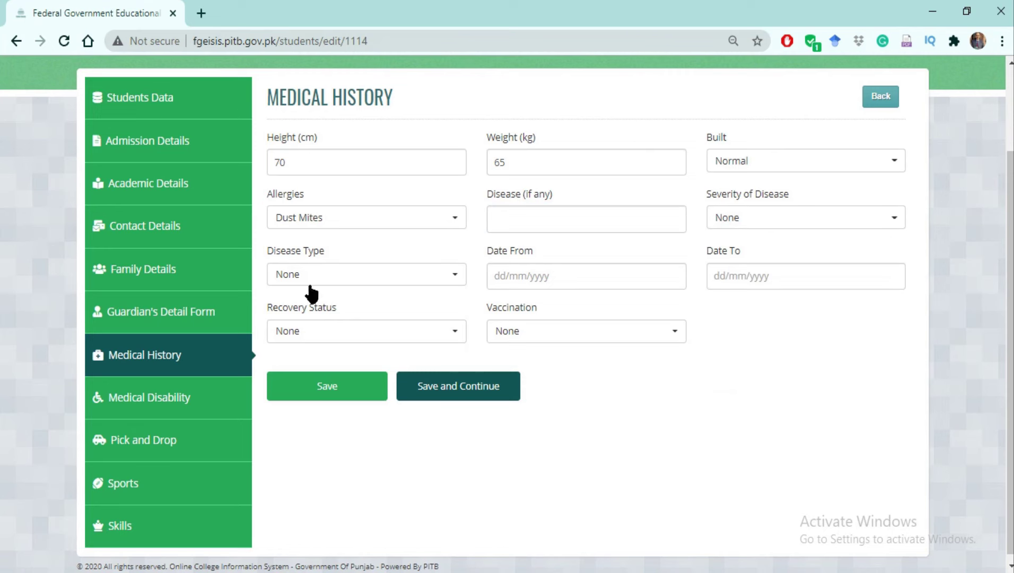
pyautogui.click(455, 279)
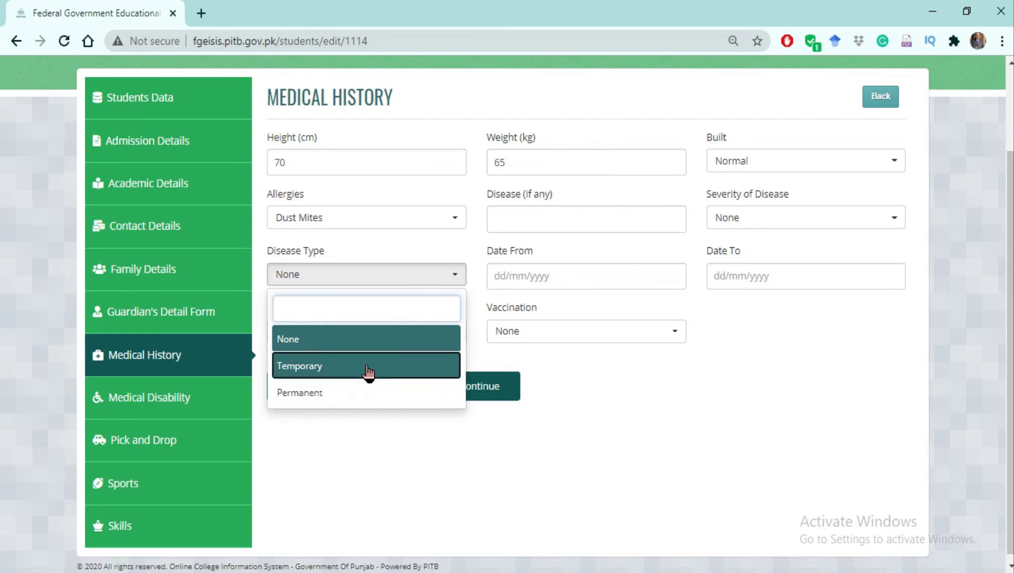
pyautogui.click(430, 373)
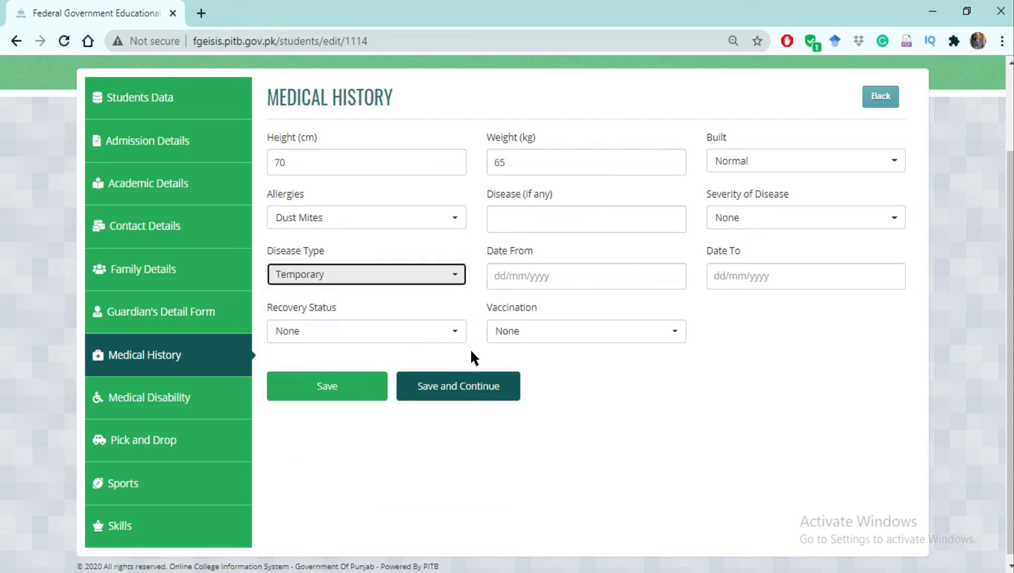
# Leave the disease dates blank, set recovery status to Recovered, and vaccination to None.
pyautogui.click(544, 282)
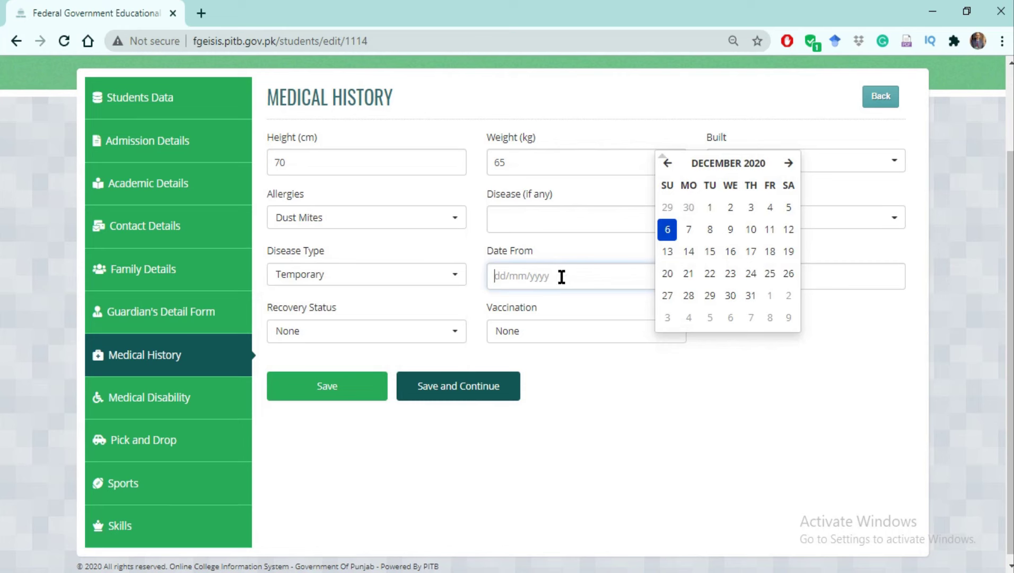
pyautogui.click(808, 365)
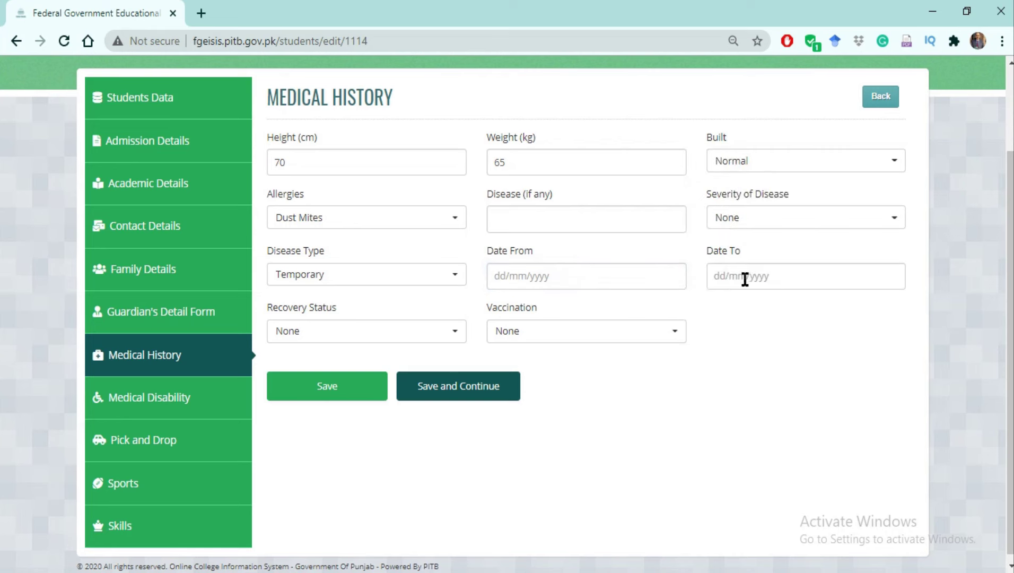
pyautogui.click(745, 276)
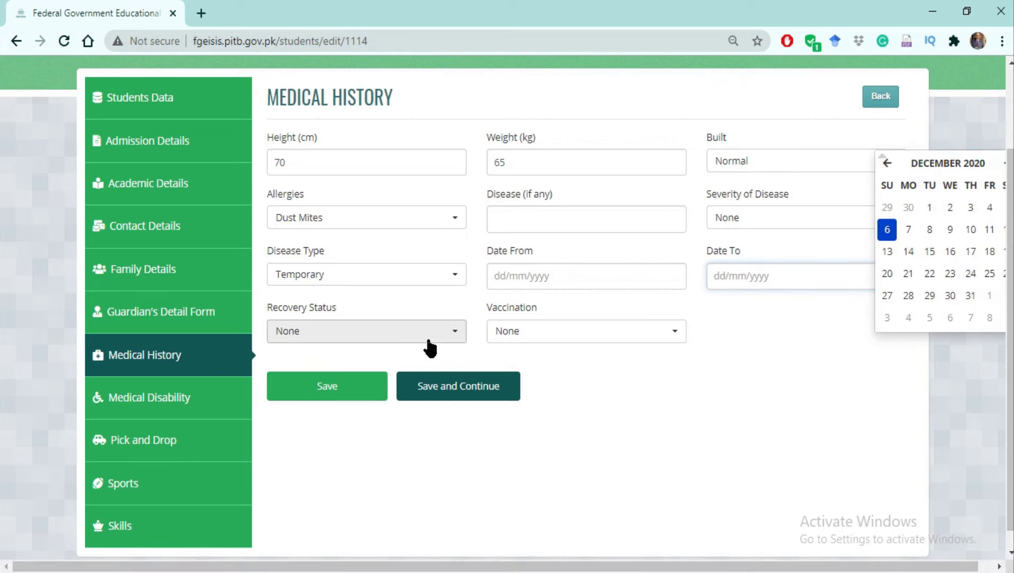
pyautogui.click(452, 338)
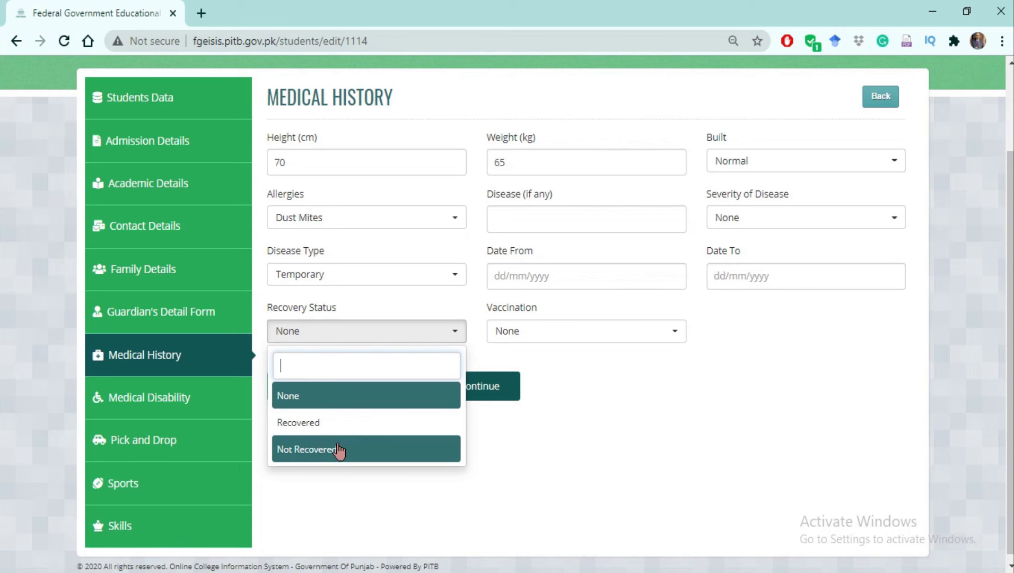
pyautogui.click(334, 423)
pyautogui.click(677, 334)
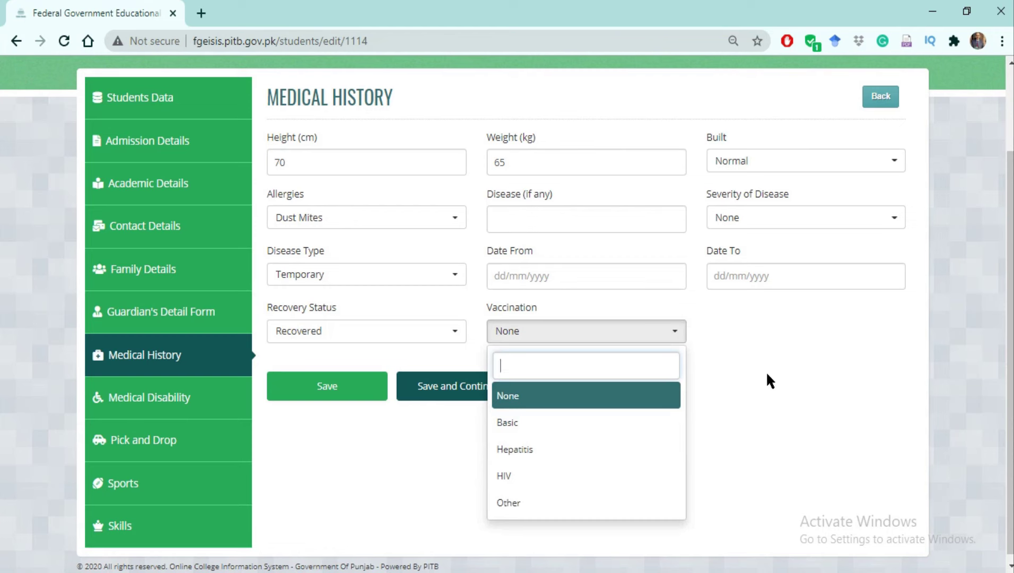
pyautogui.click(747, 380)
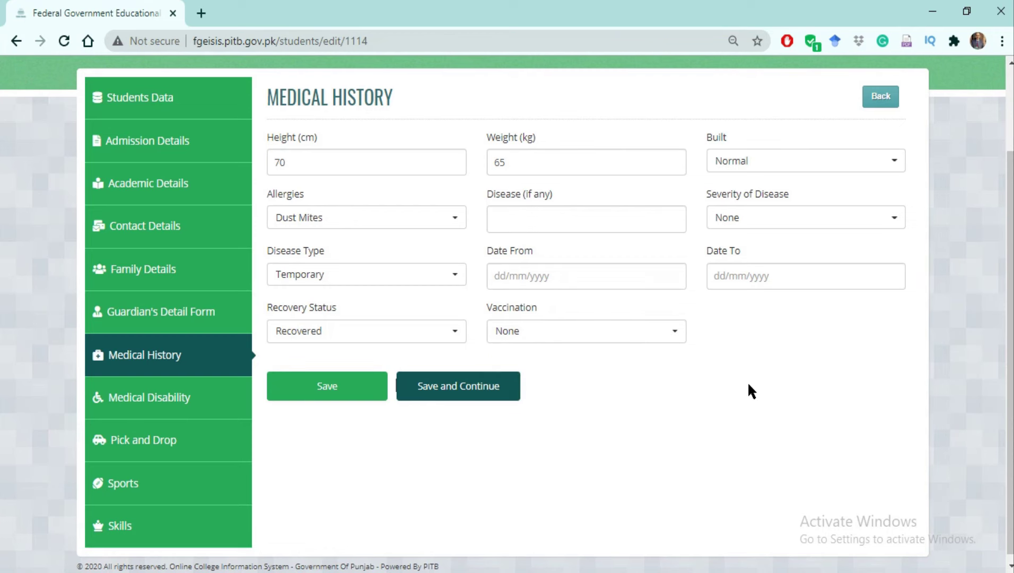
# Save the medical history and open the Medical Disability section.
pyautogui.click(456, 387)
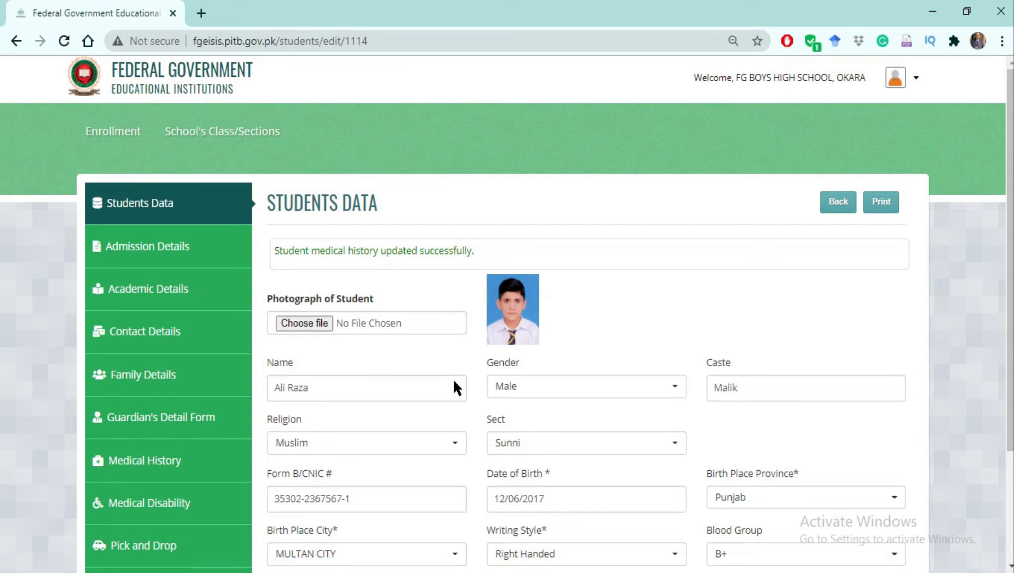
pyautogui.scroll(-3, 1011, 239)
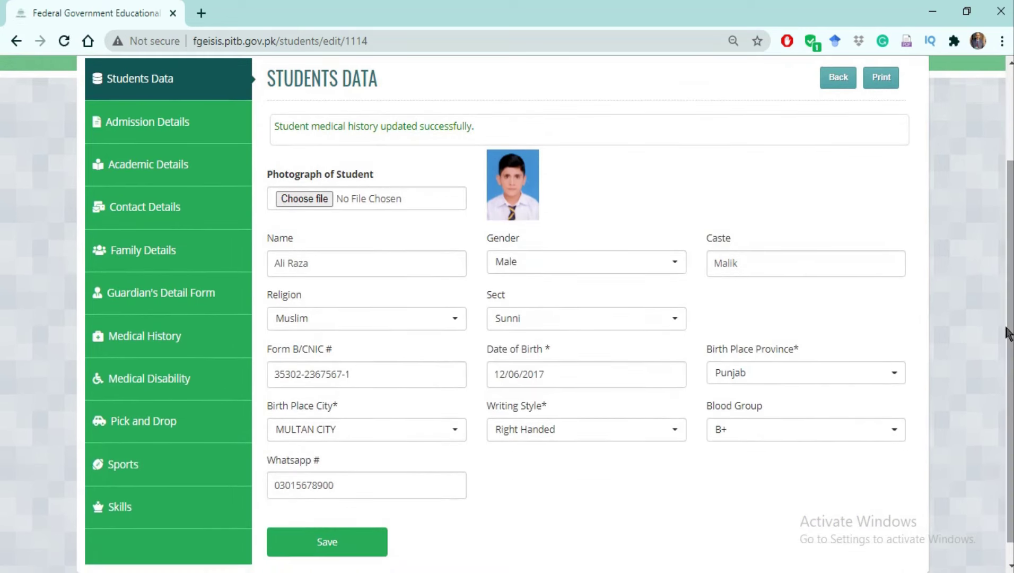
pyautogui.click(146, 386)
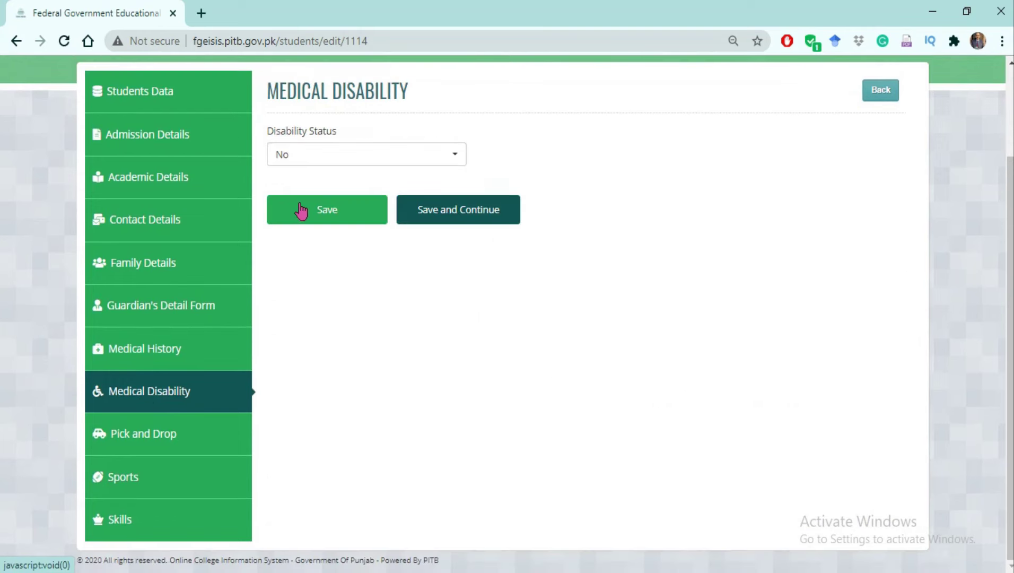
# Set the disability status to No, keeping recovery as Recovered, and save.
pyautogui.click(456, 161)
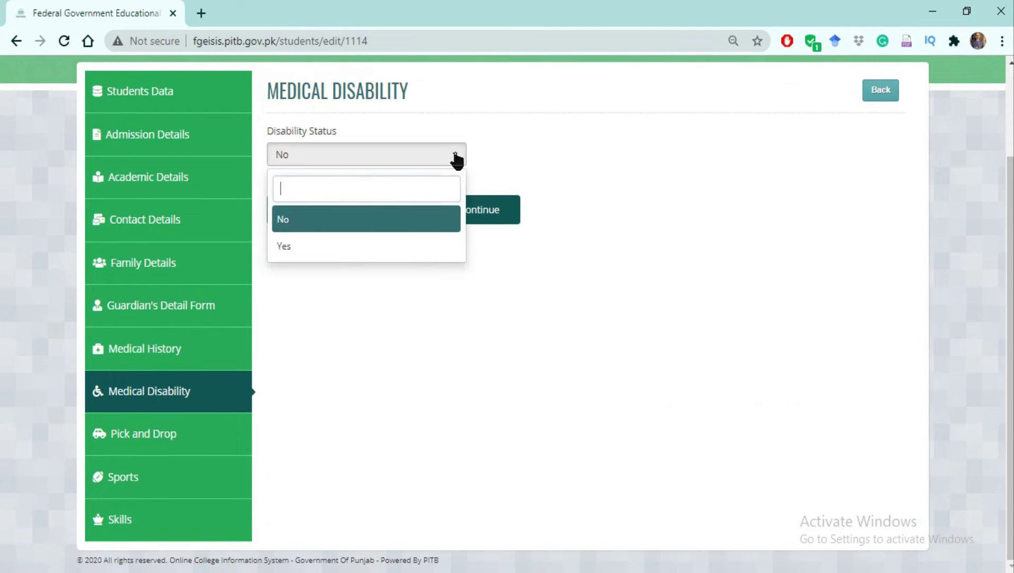
pyautogui.click(371, 248)
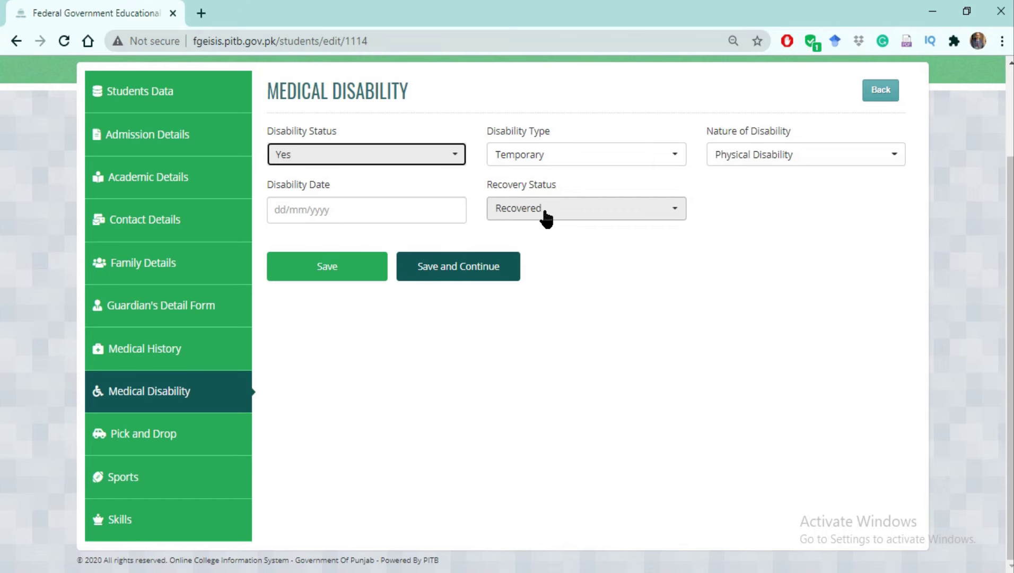
pyautogui.click(674, 212)
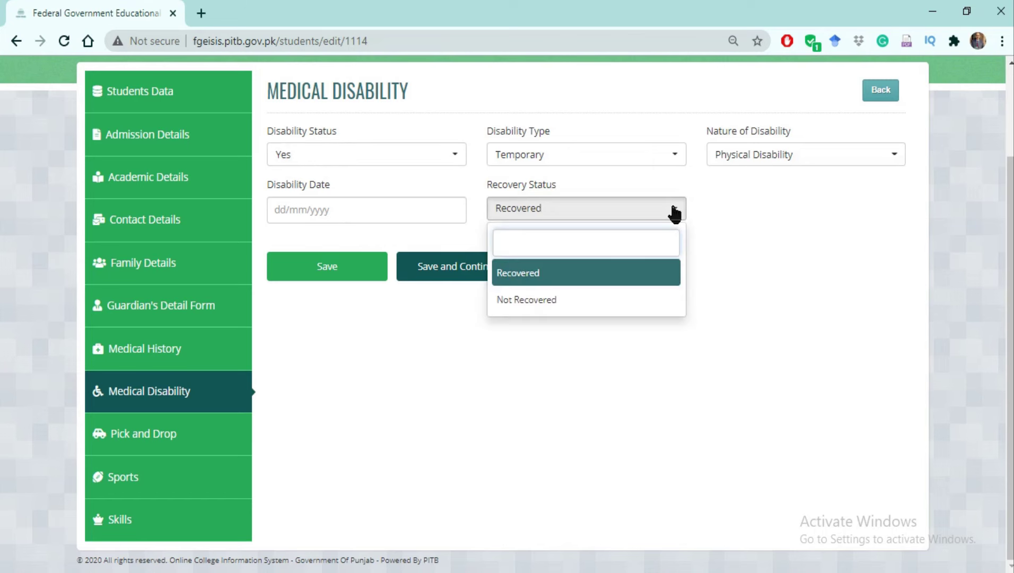
pyautogui.click(625, 369)
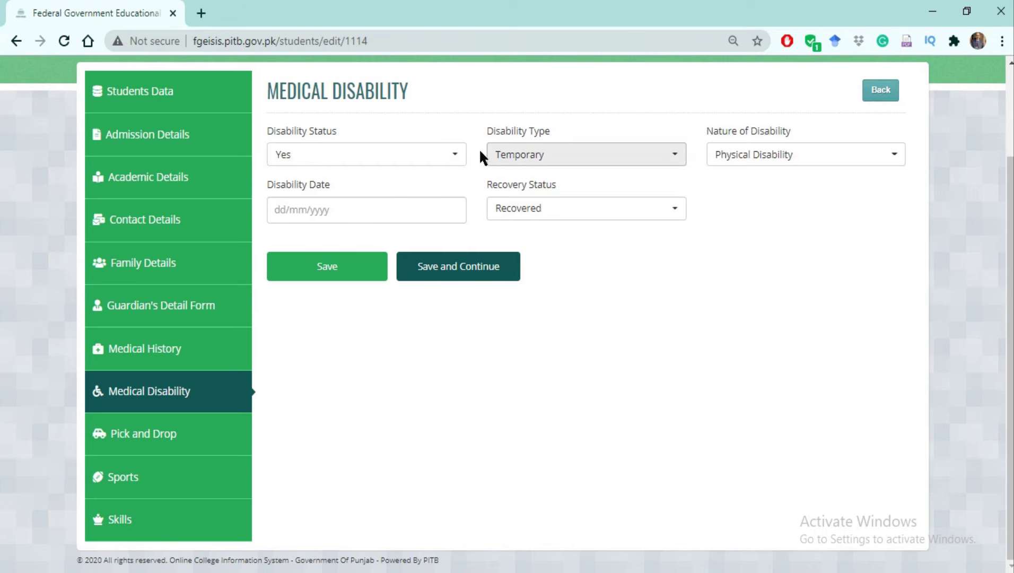
pyautogui.click(455, 157)
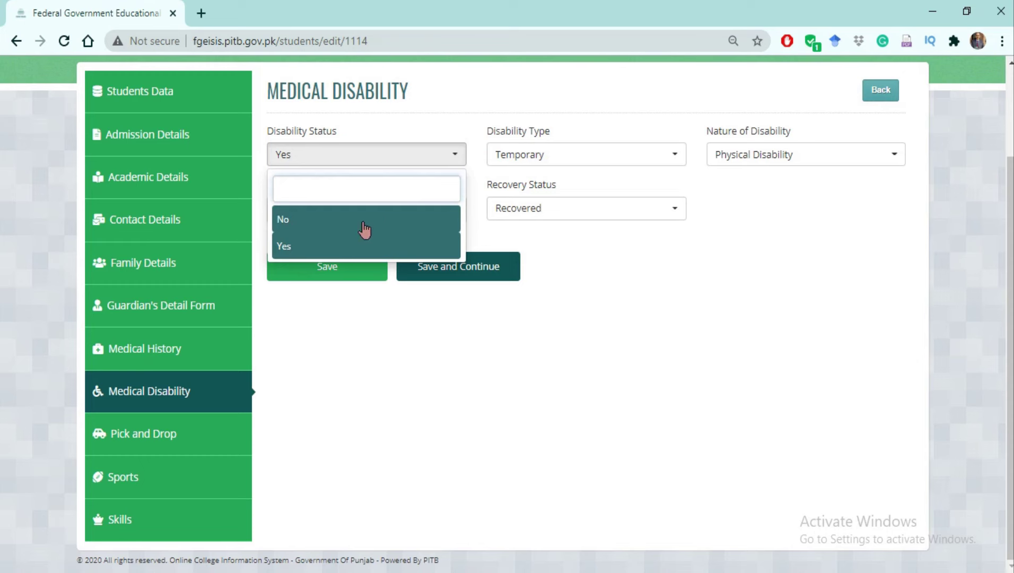
pyautogui.click(364, 224)
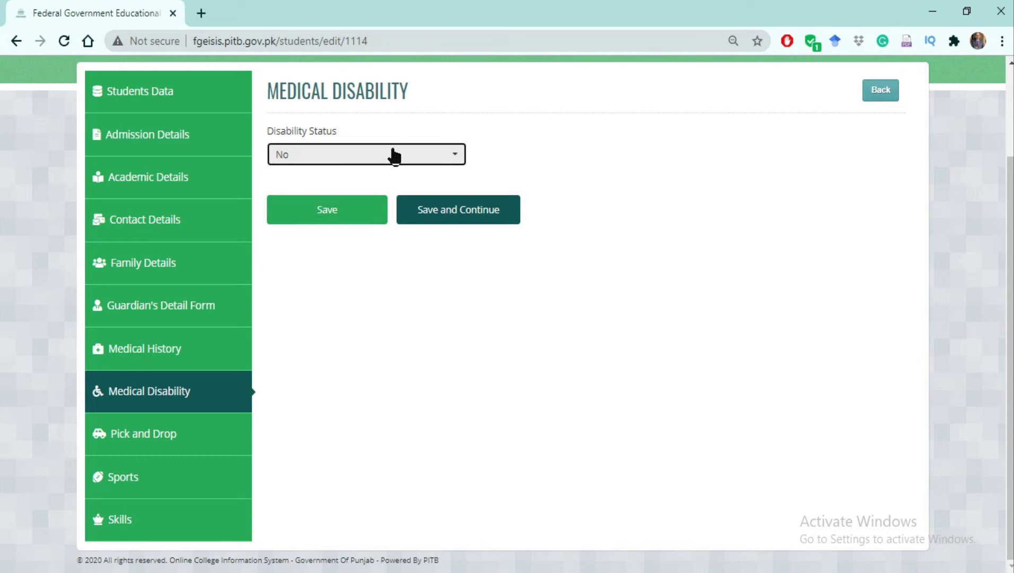
pyautogui.click(454, 212)
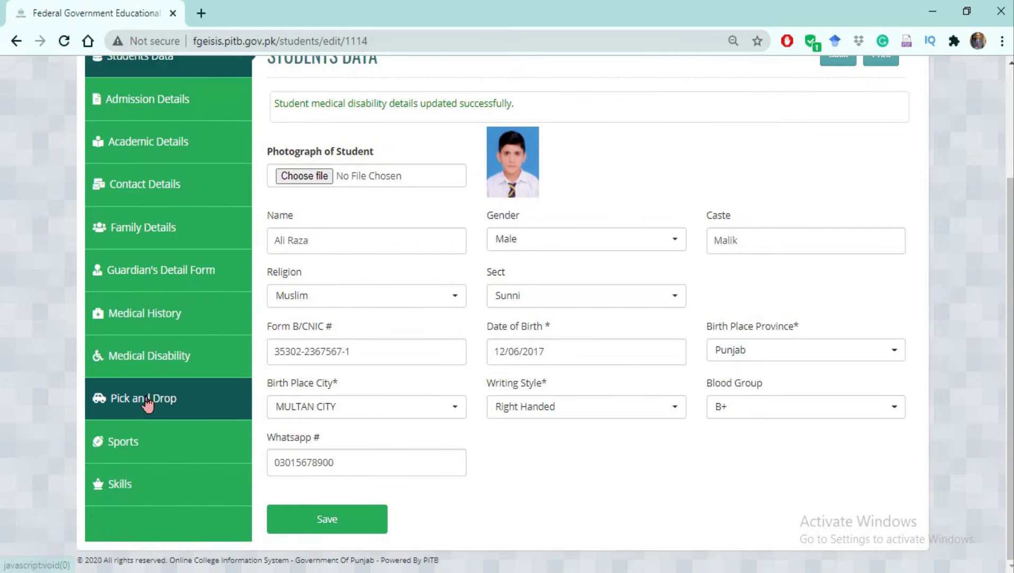
pyautogui.click(145, 401)
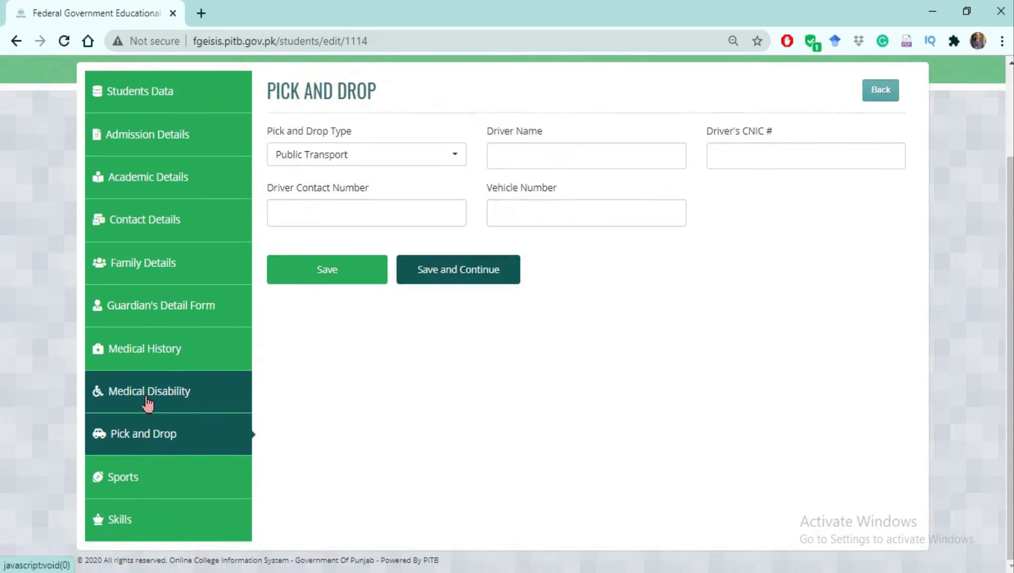
# Choose Parents as the pick and drop type, leave the driver name empty, and save.
pyautogui.click(453, 161)
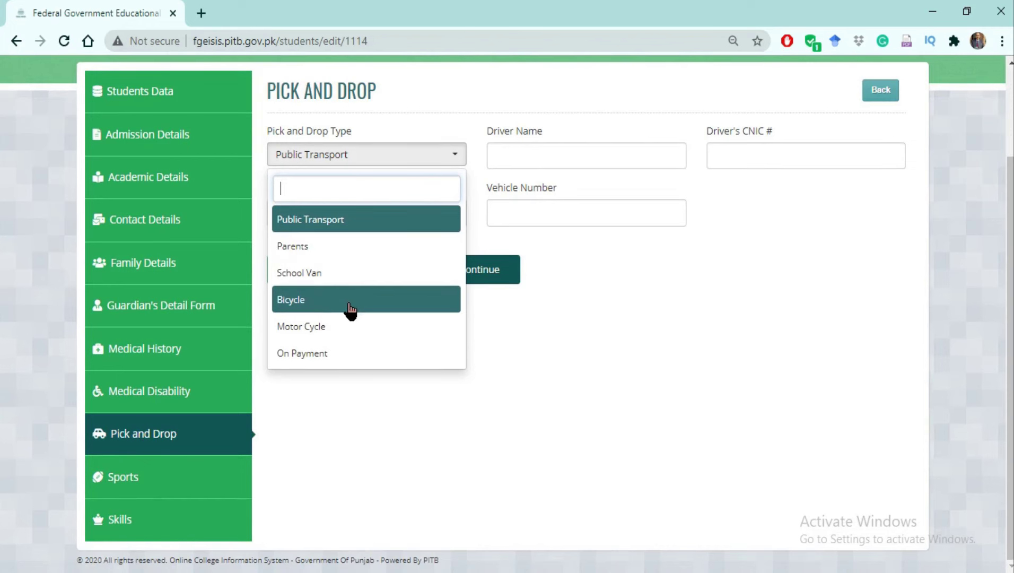
pyautogui.click(327, 254)
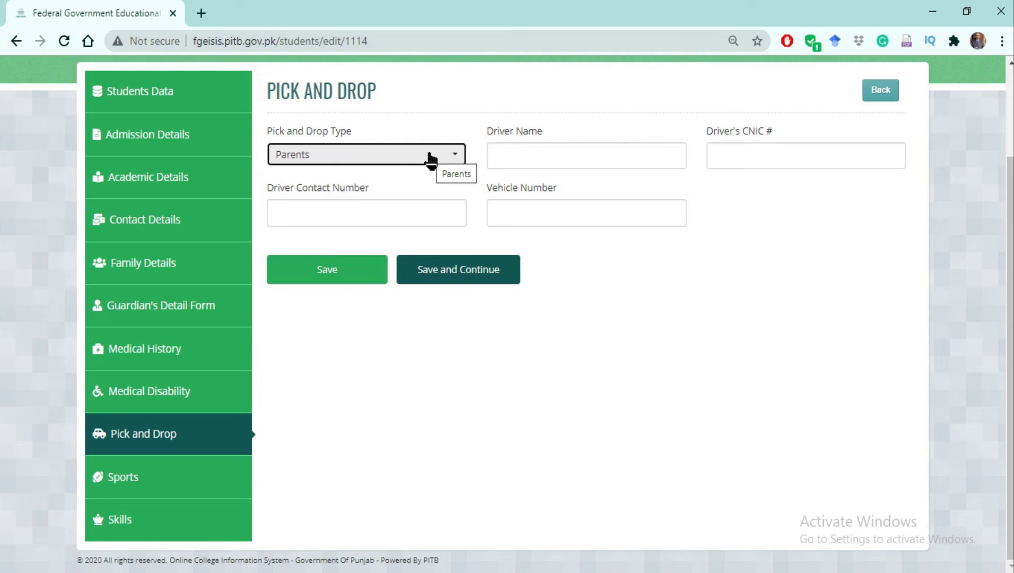
pyautogui.click(455, 156)
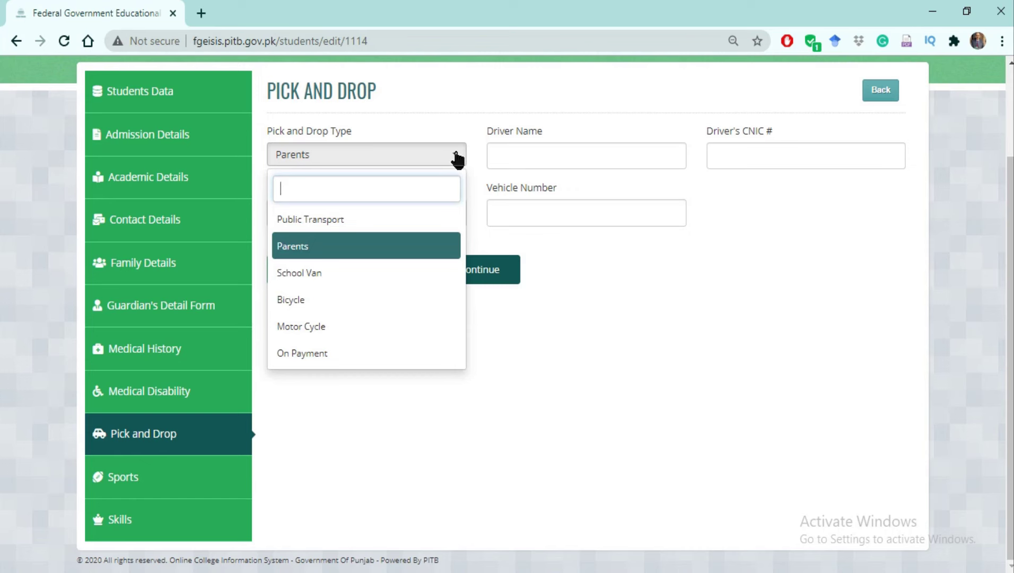
pyautogui.click(556, 276)
pyautogui.click(551, 157)
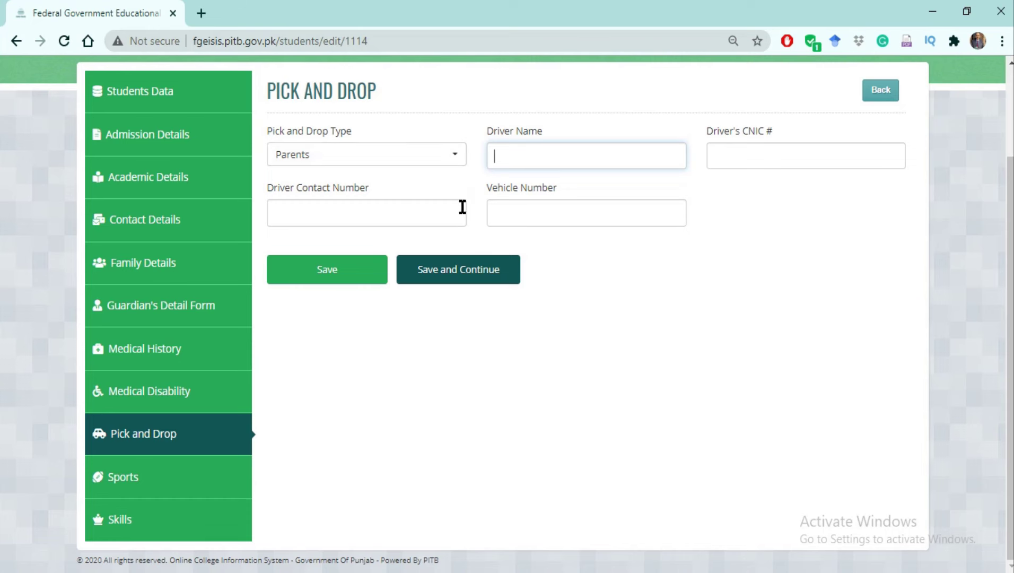
pyautogui.click(458, 271)
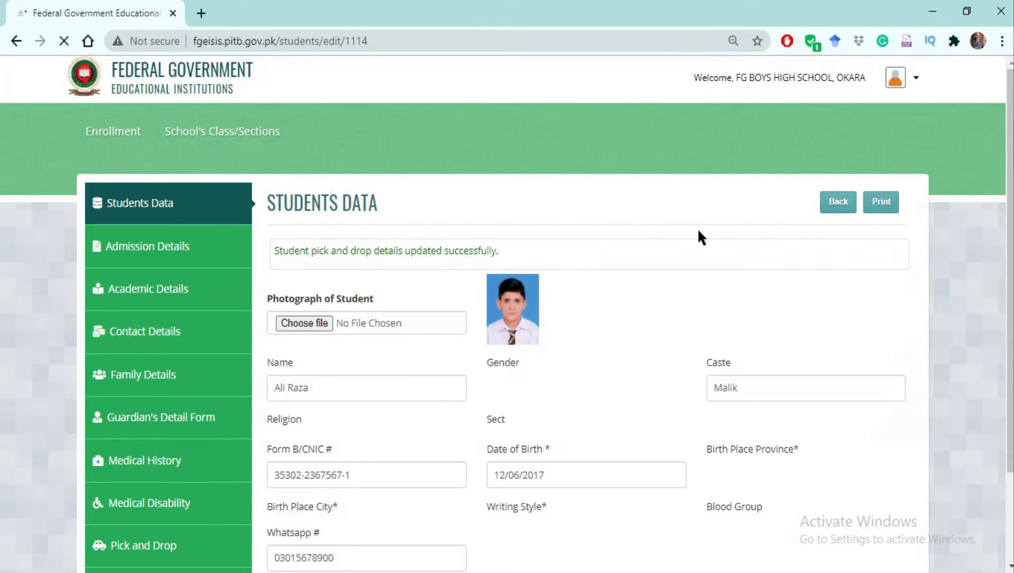
# Save the Cricket (Institution) and Hockey (Regional) Beginner sports entries.
pyautogui.scroll(-3, 430, 349)
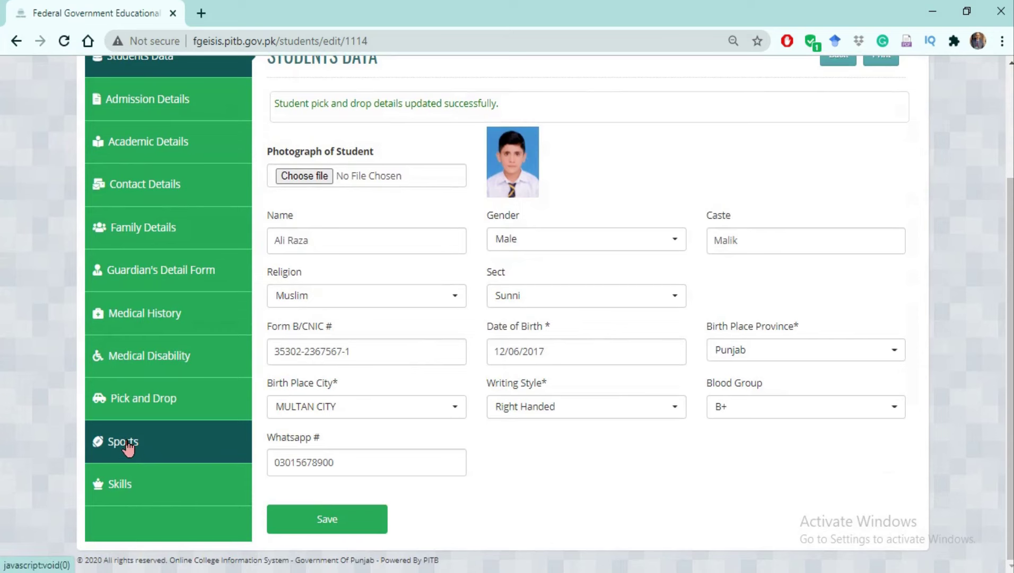
pyautogui.click(129, 447)
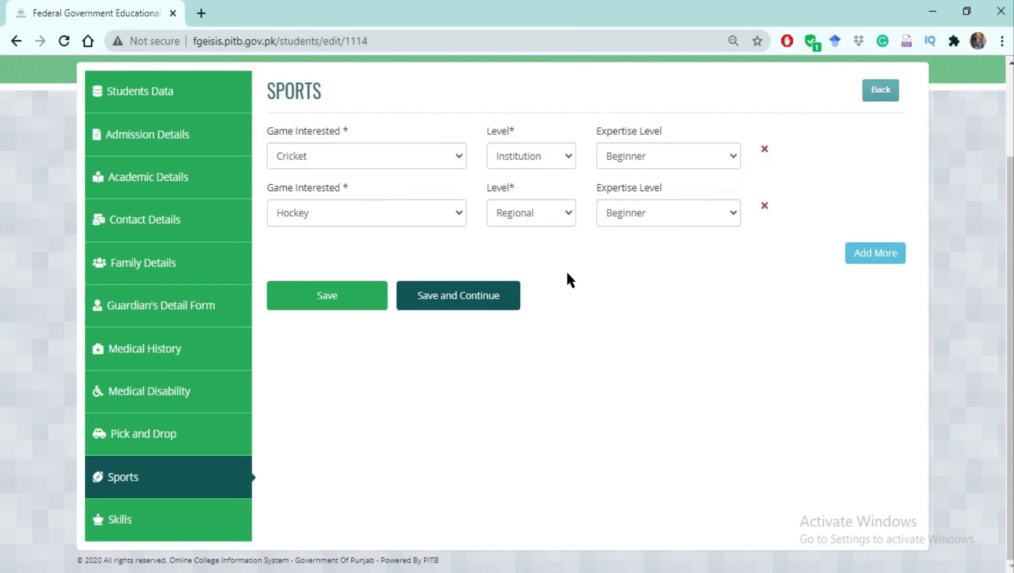
pyautogui.click(451, 300)
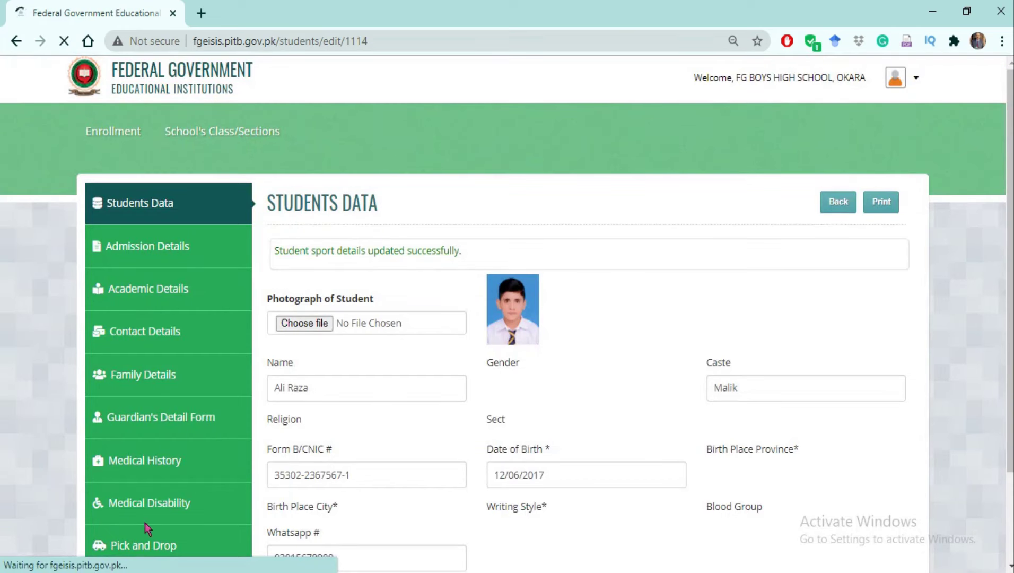
pyautogui.scroll(-3, 507, 318)
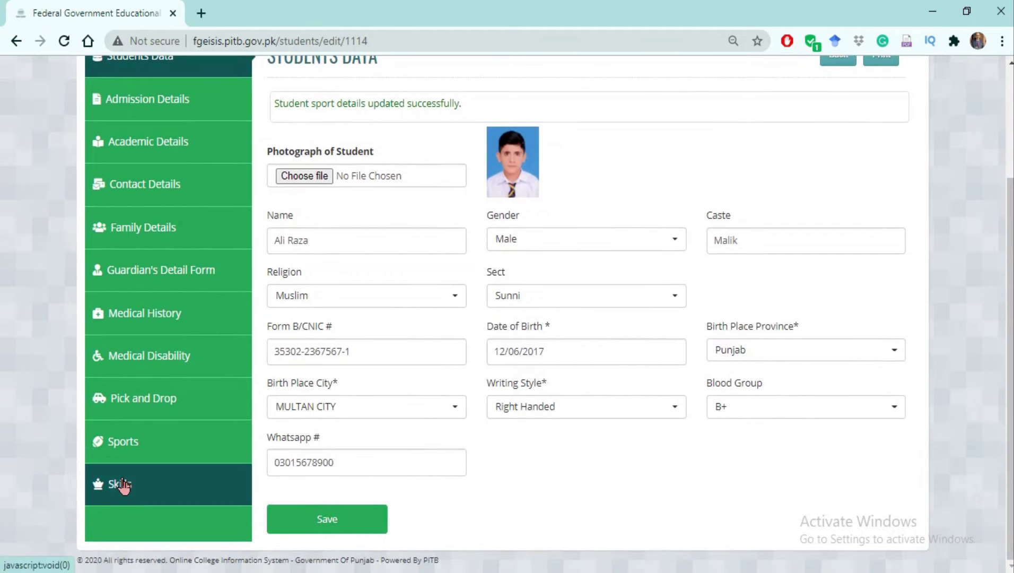
# Add a Curricular skill at School level with no details and save the Skills section.
pyautogui.click(126, 485)
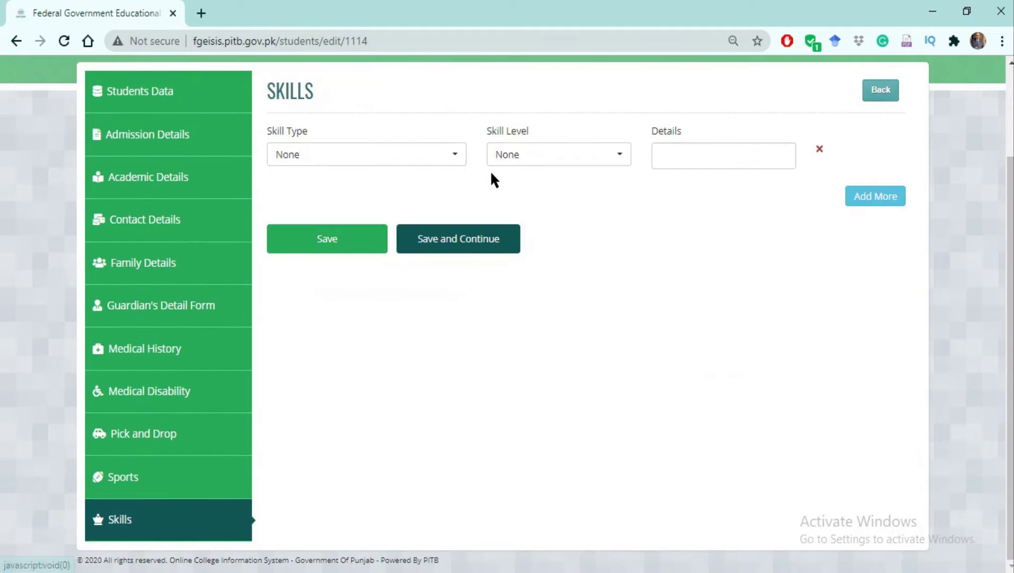
pyautogui.click(455, 160)
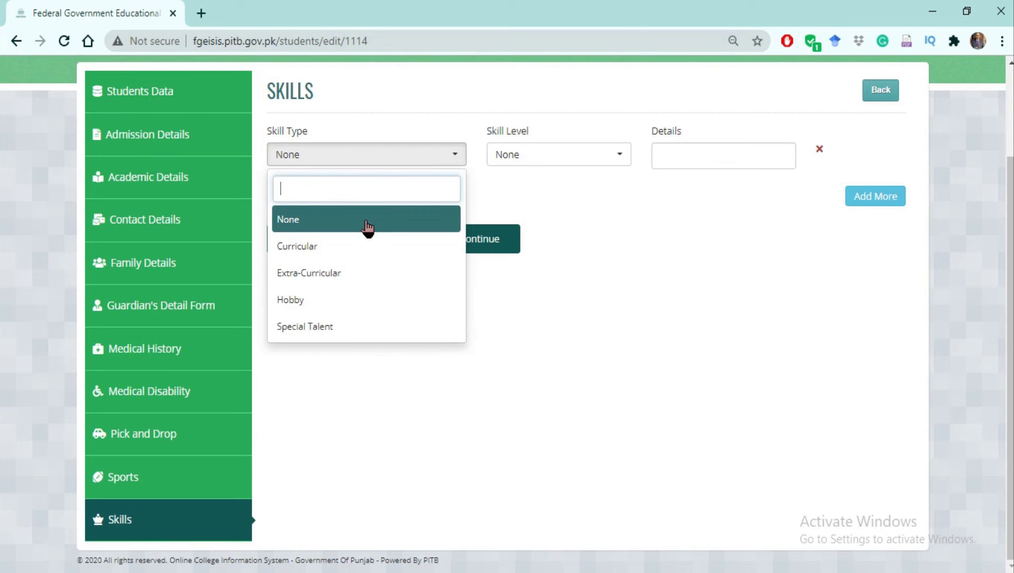
pyautogui.click(303, 249)
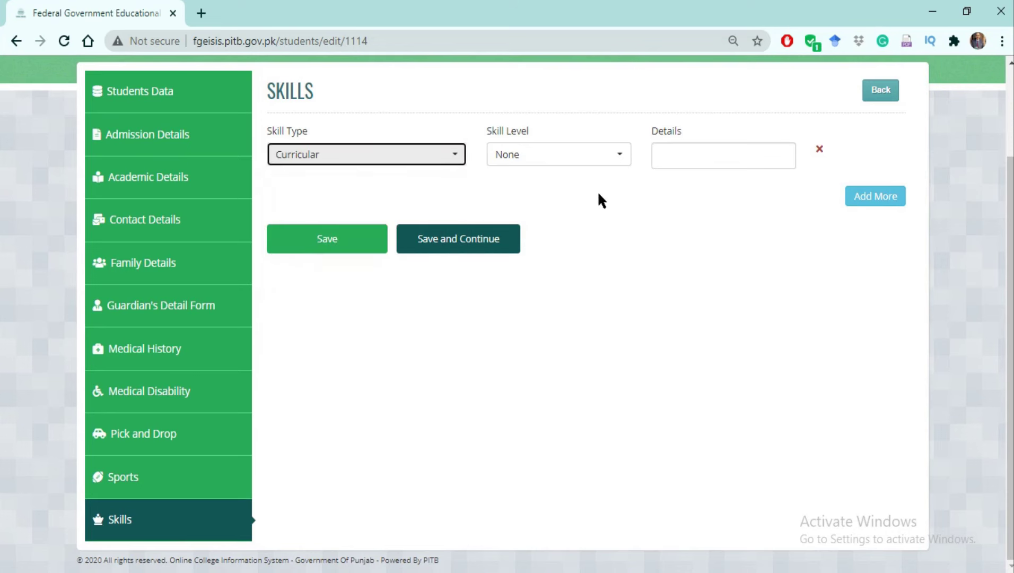
pyautogui.click(621, 159)
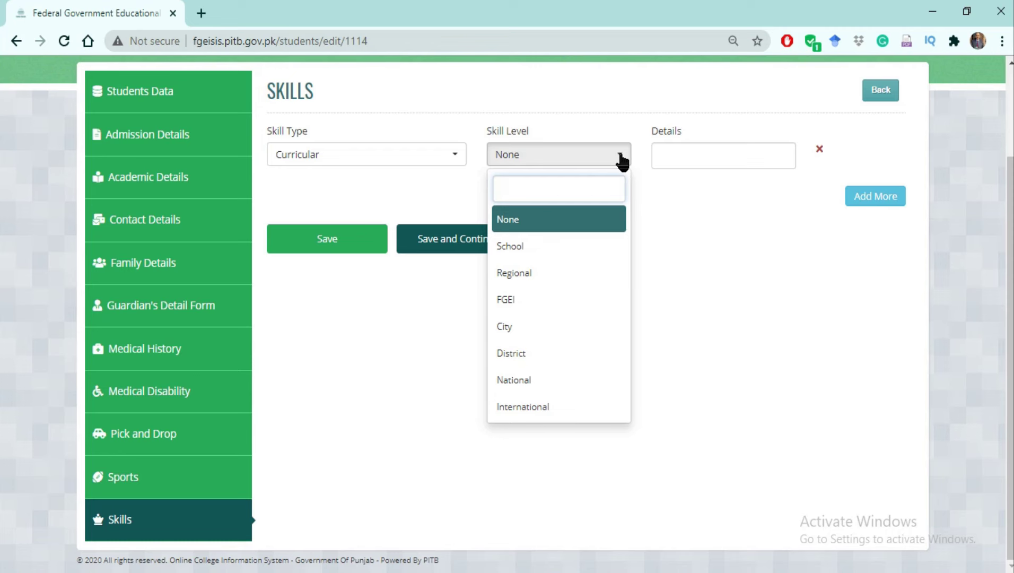
pyautogui.click(525, 247)
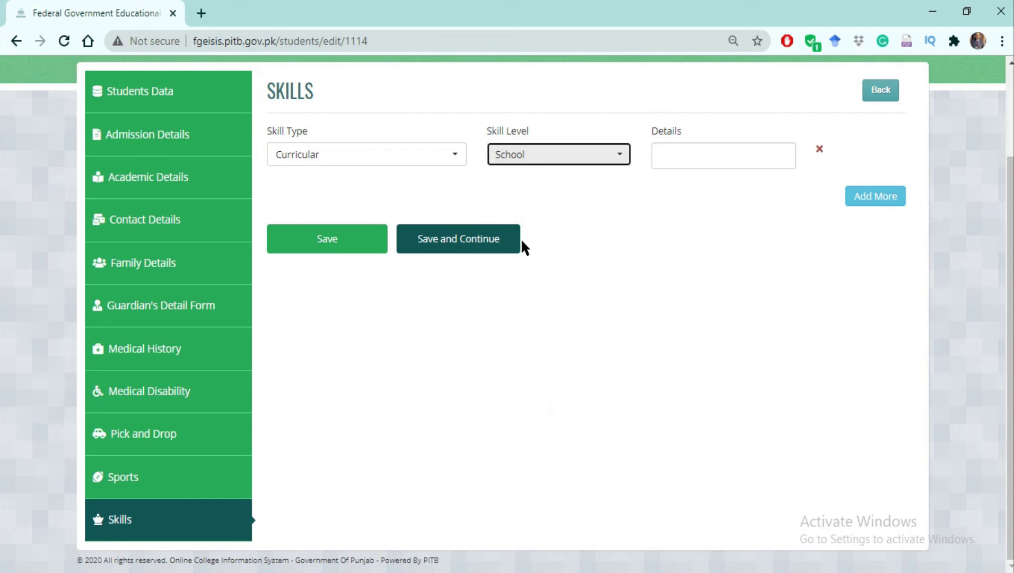
pyautogui.click(766, 160)
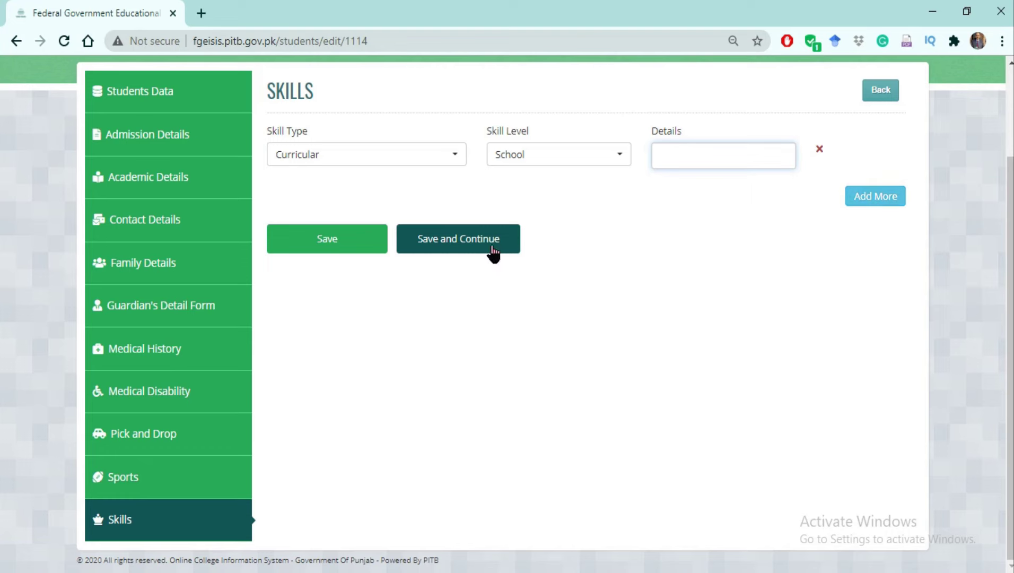
pyautogui.click(445, 240)
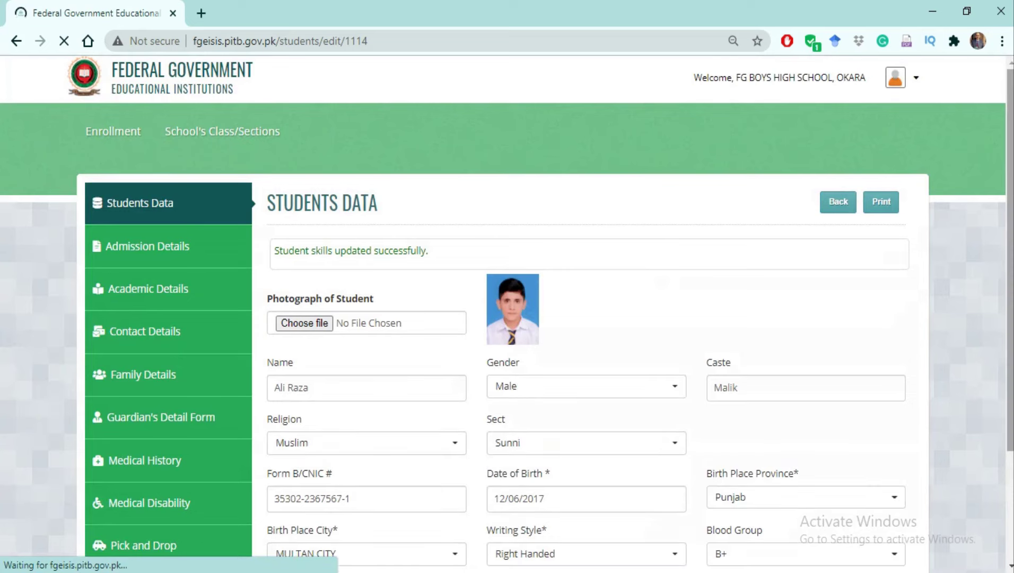
# Save the Students Data record and open its printable version in a new tab.
pyautogui.scroll(-3, 740, 440)
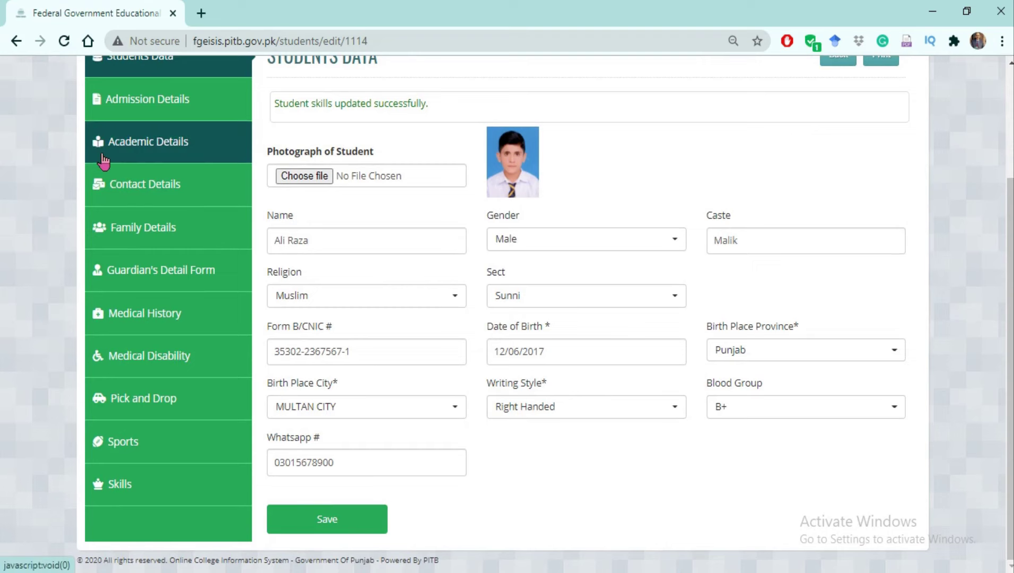
pyautogui.click(328, 521)
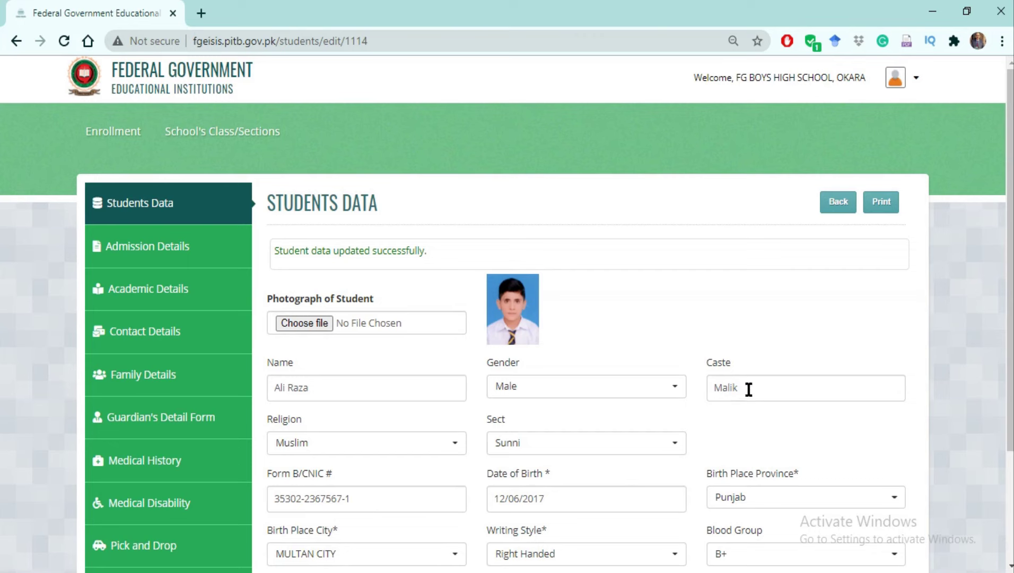
pyautogui.click(882, 204)
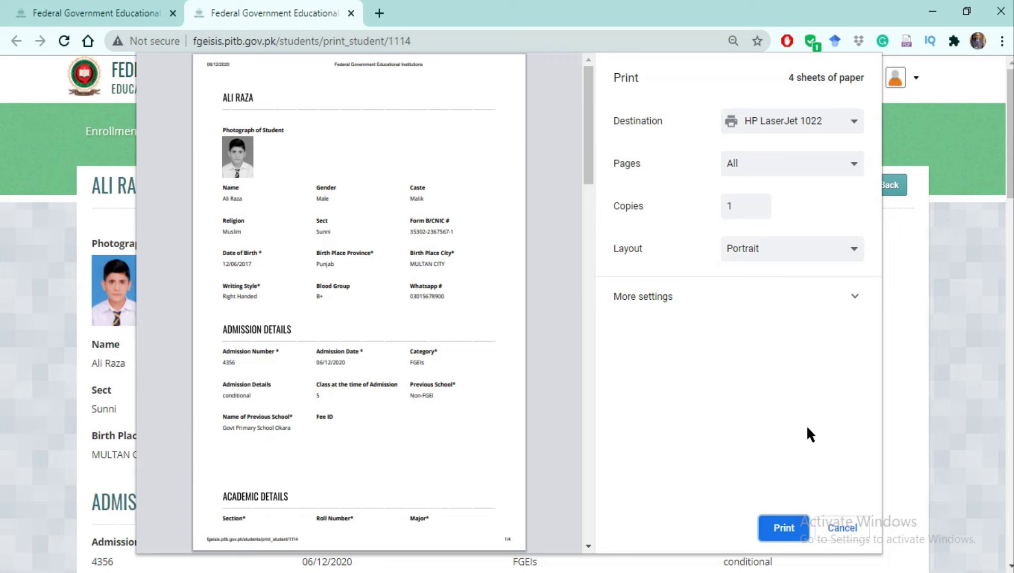
# Cancel the student profile print preview and return to the 9 (E) enrollment list.
pyautogui.click(840, 529)
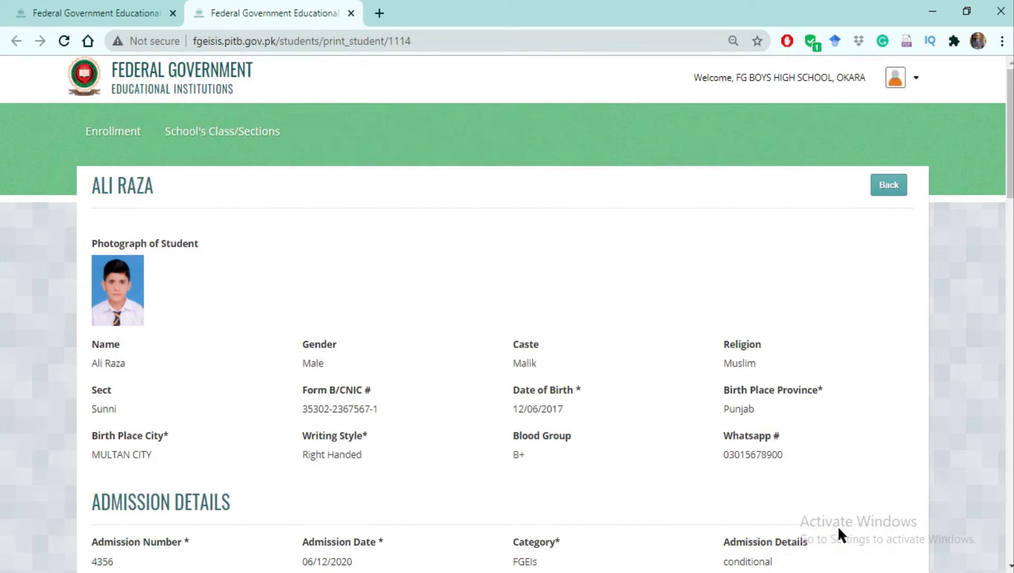
pyautogui.click(884, 184)
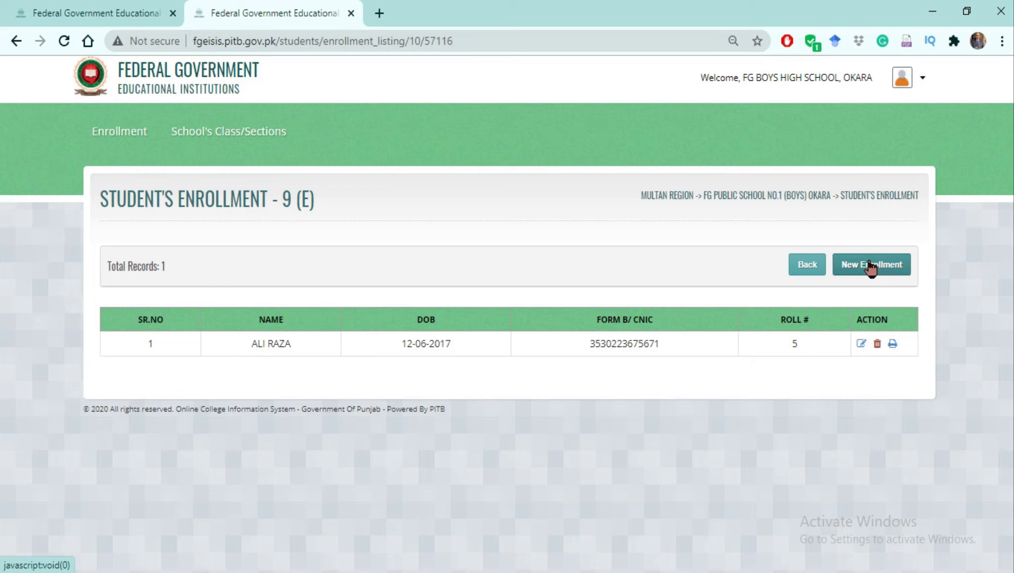
# Start a New Enrollment from the 9 (E) list to get the Form B/CNIC search form.
pyautogui.click(869, 262)
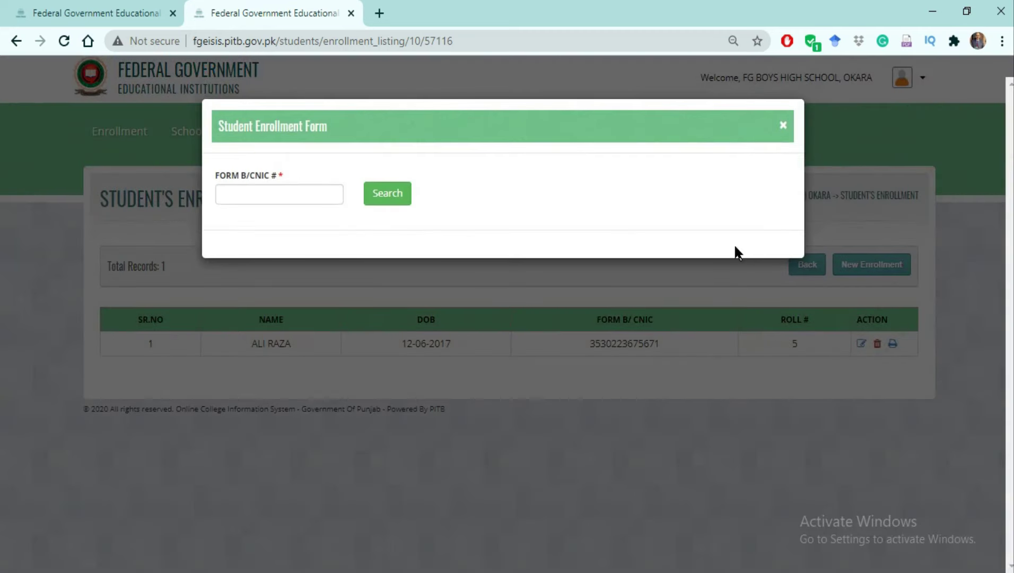